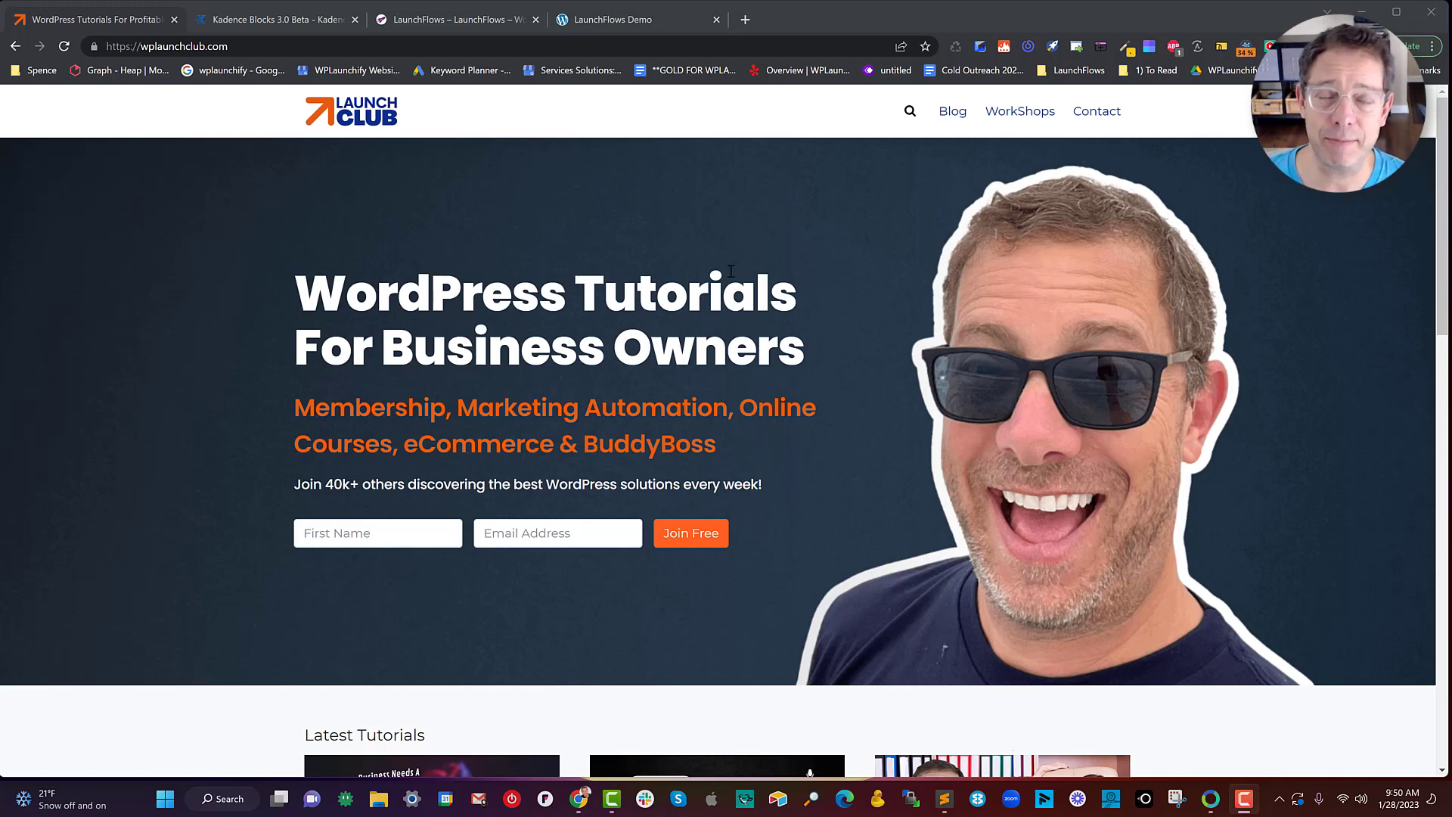
Step: Switch to the LaunchFlows Demo page and order the 1 Hour Consultation with the $50 Software Bundle bump offer added
click(623, 21)
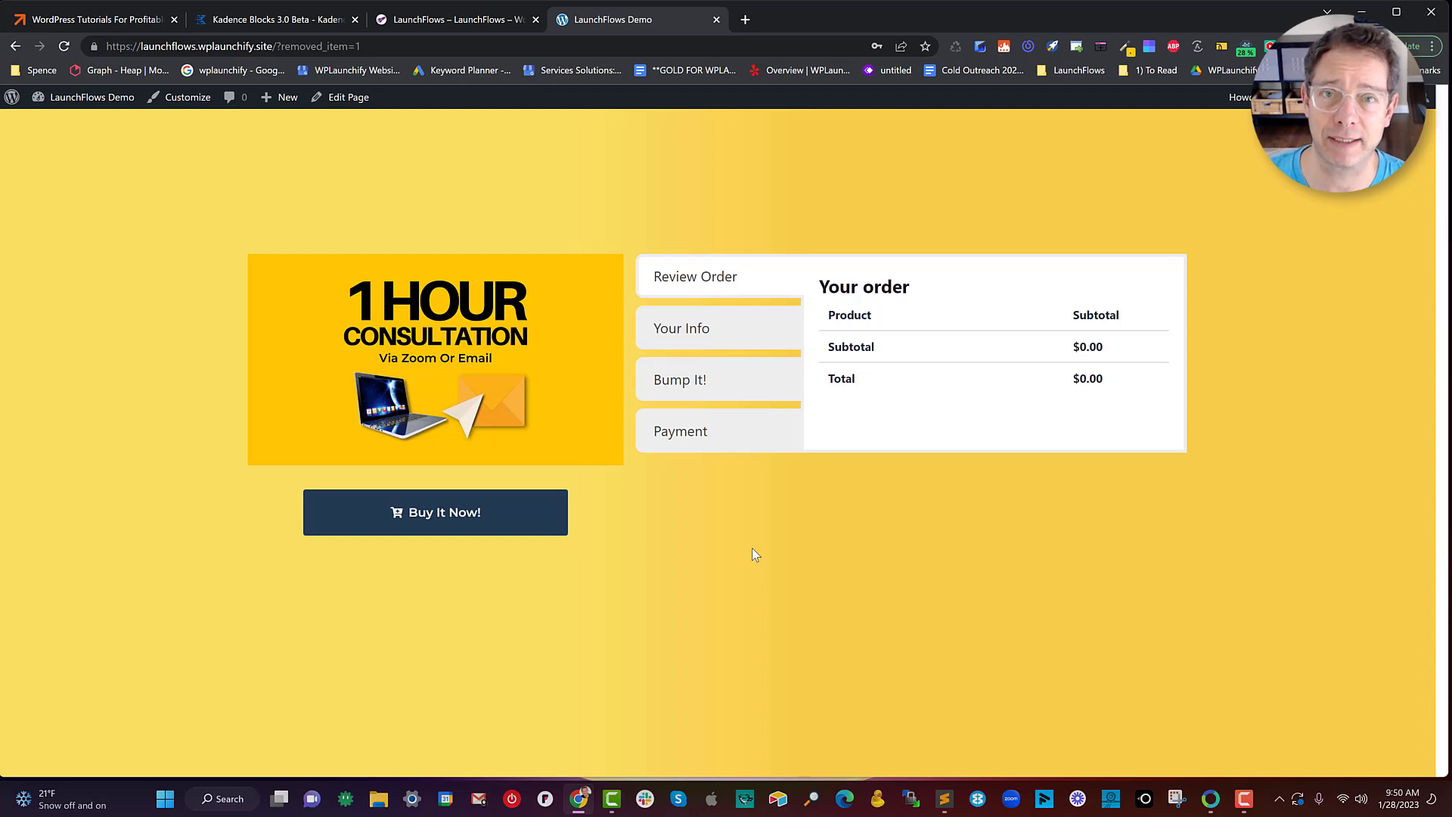
click(473, 532)
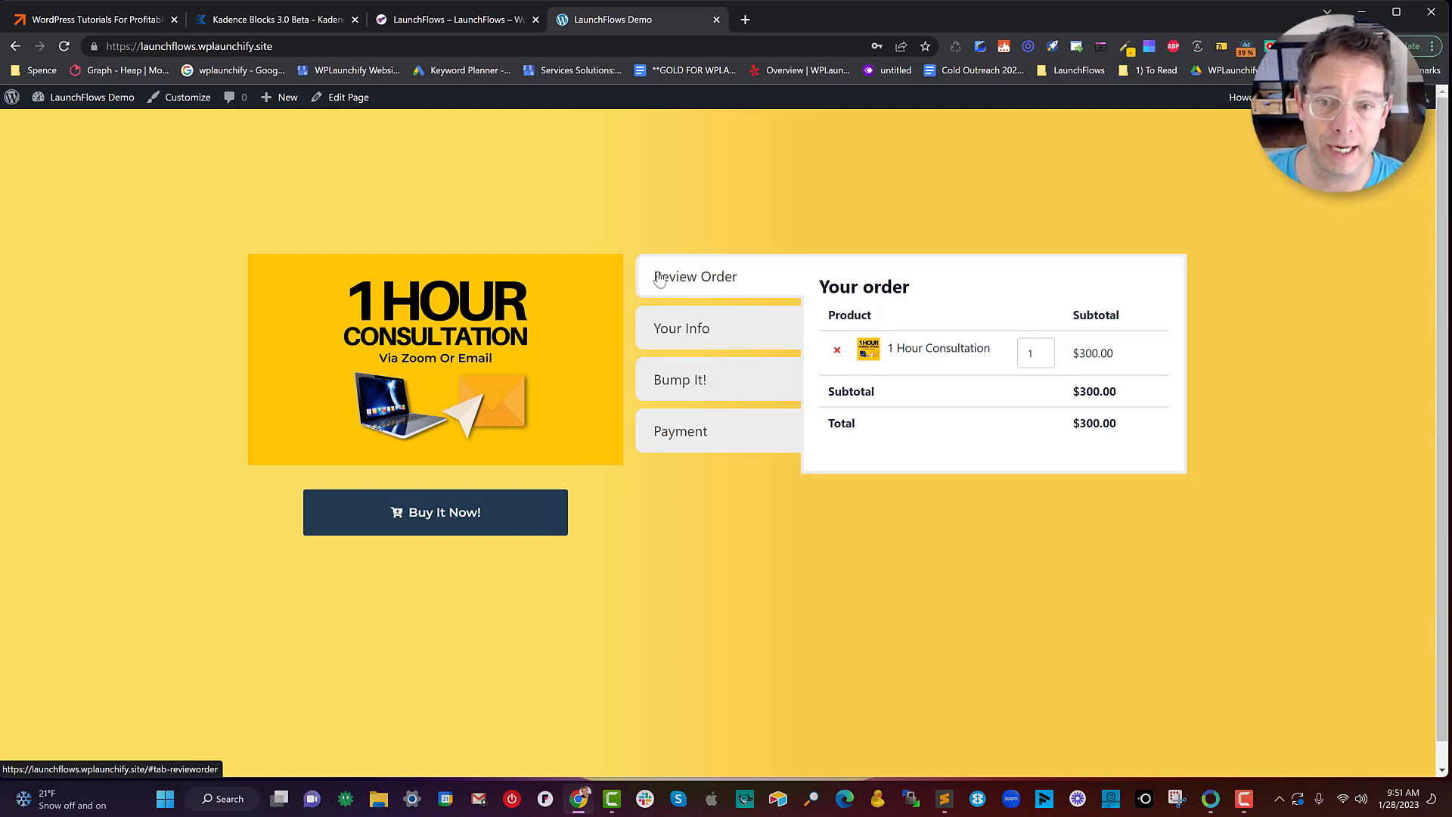
click(669, 324)
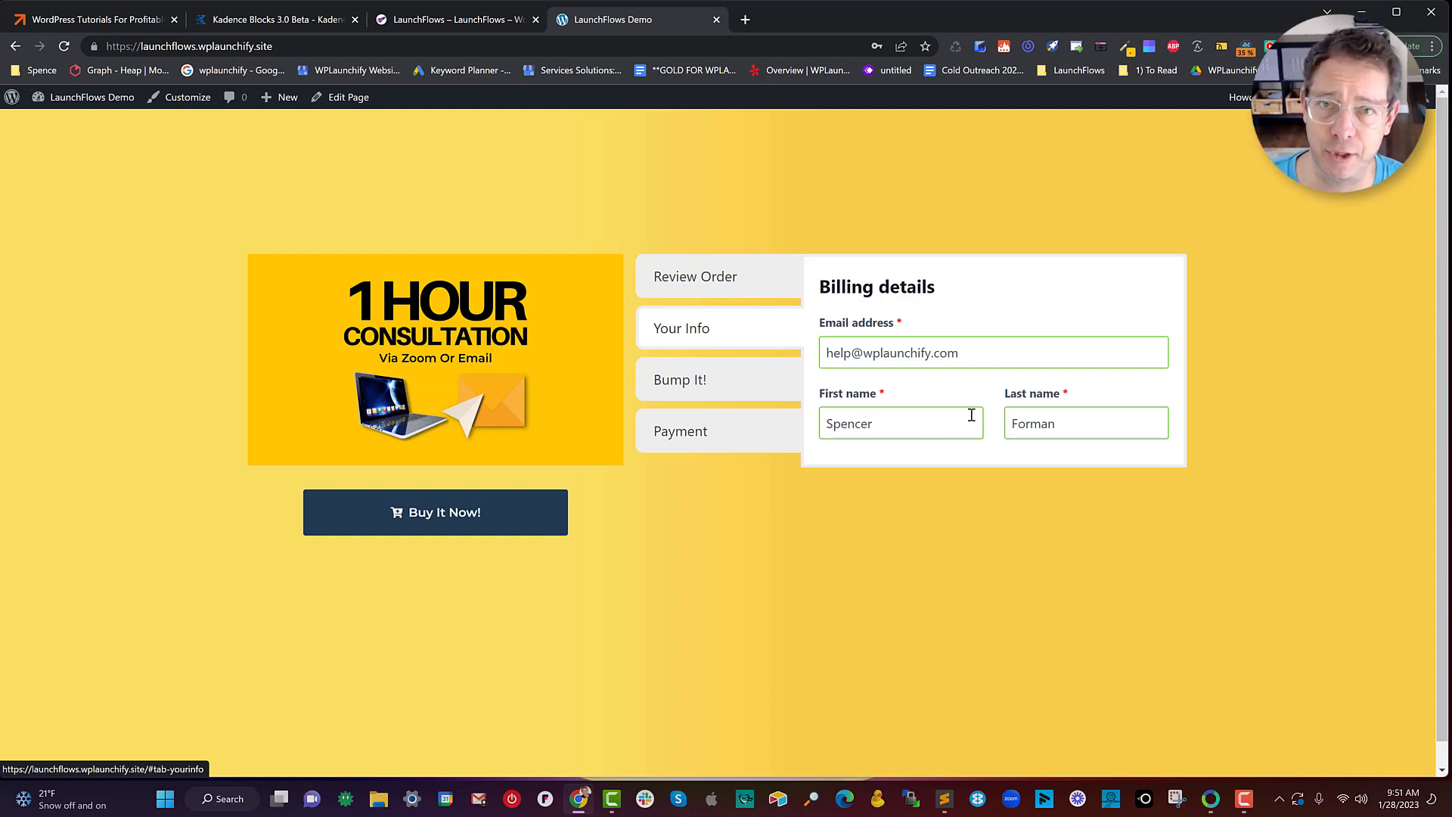
click(707, 384)
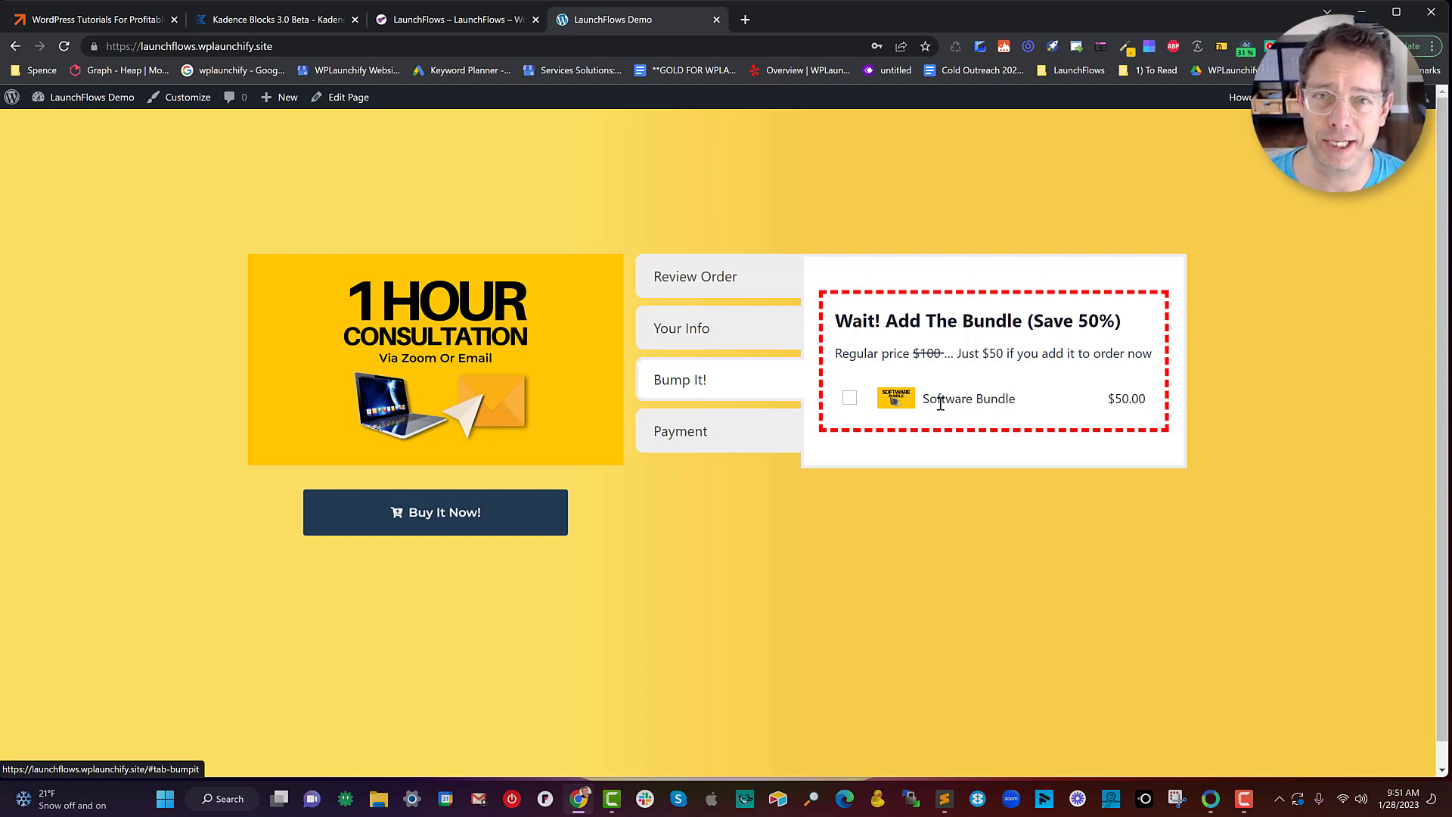
click(850, 398)
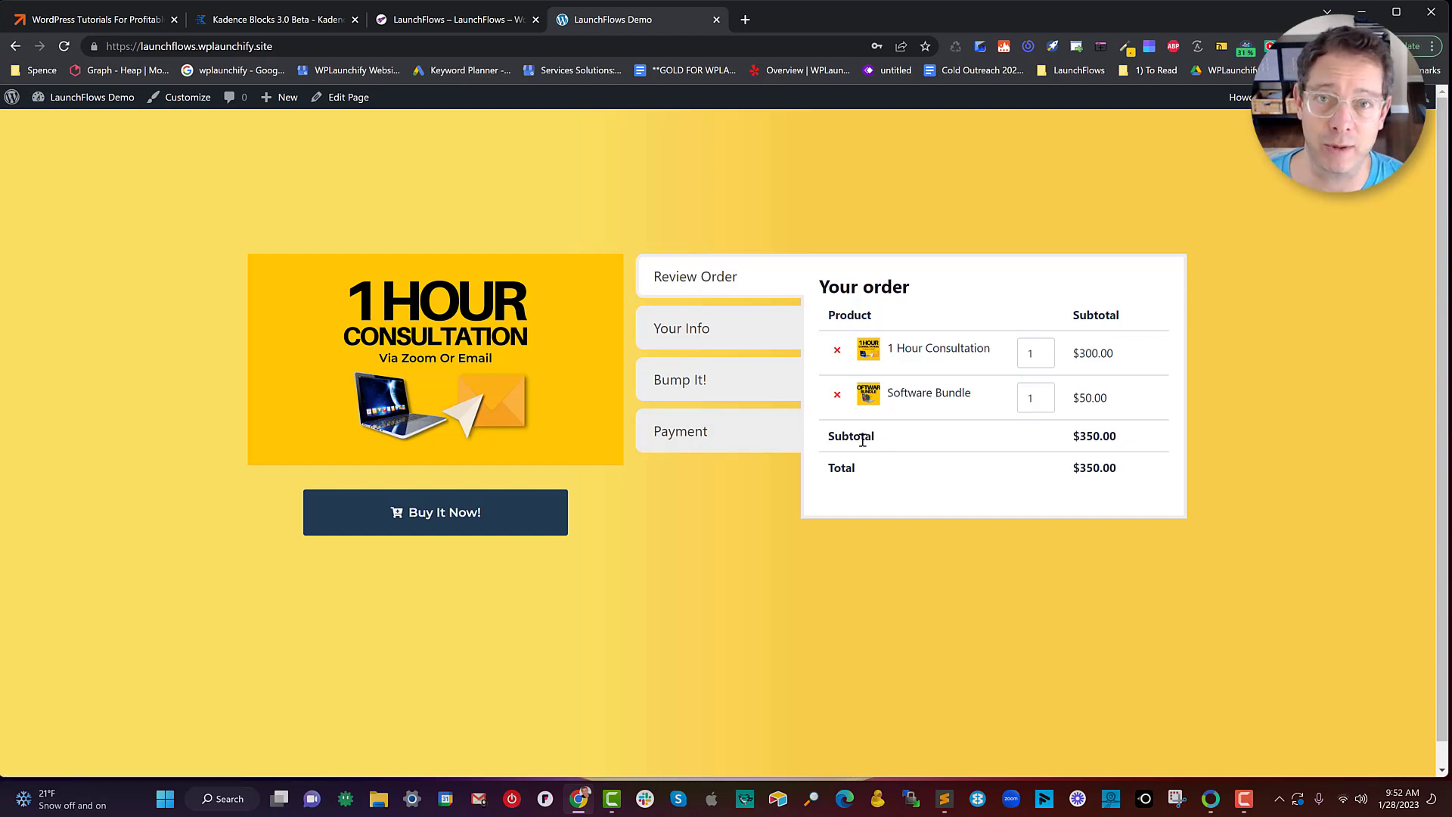
Step: Place the order with the saved Visa card and review the order details and account links on the Thank You page
click(701, 434)
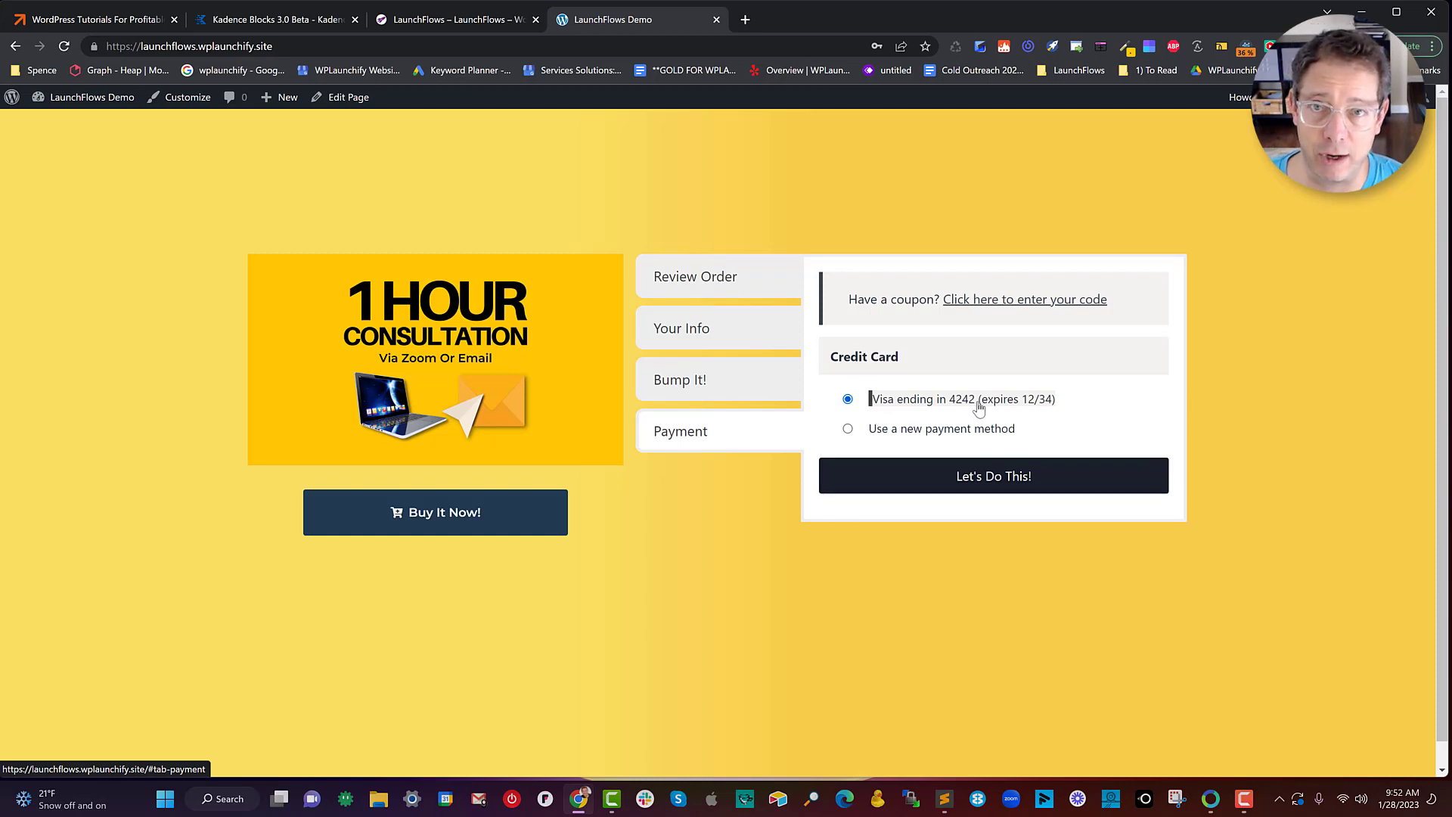
click(848, 429)
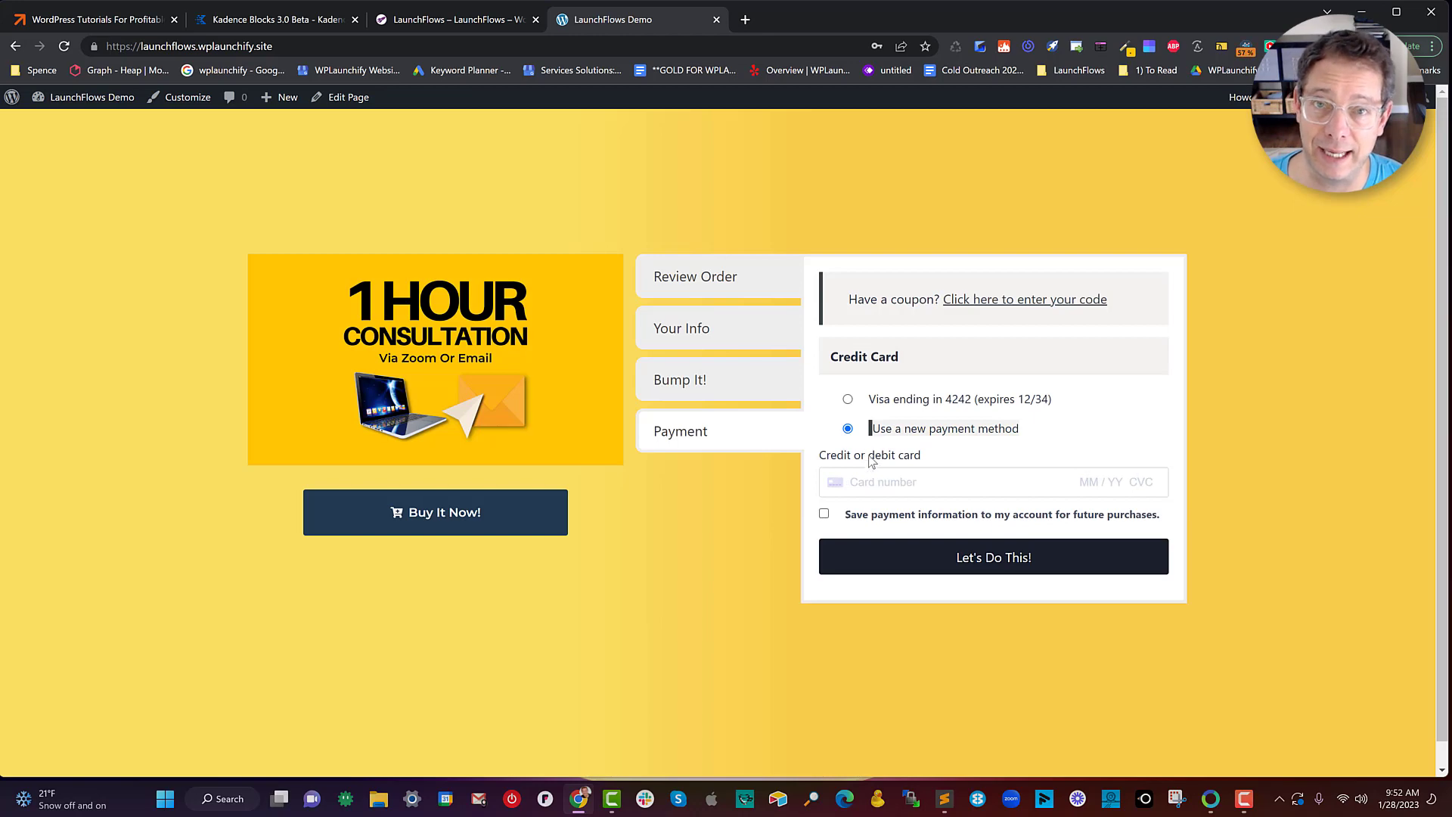
click(848, 400)
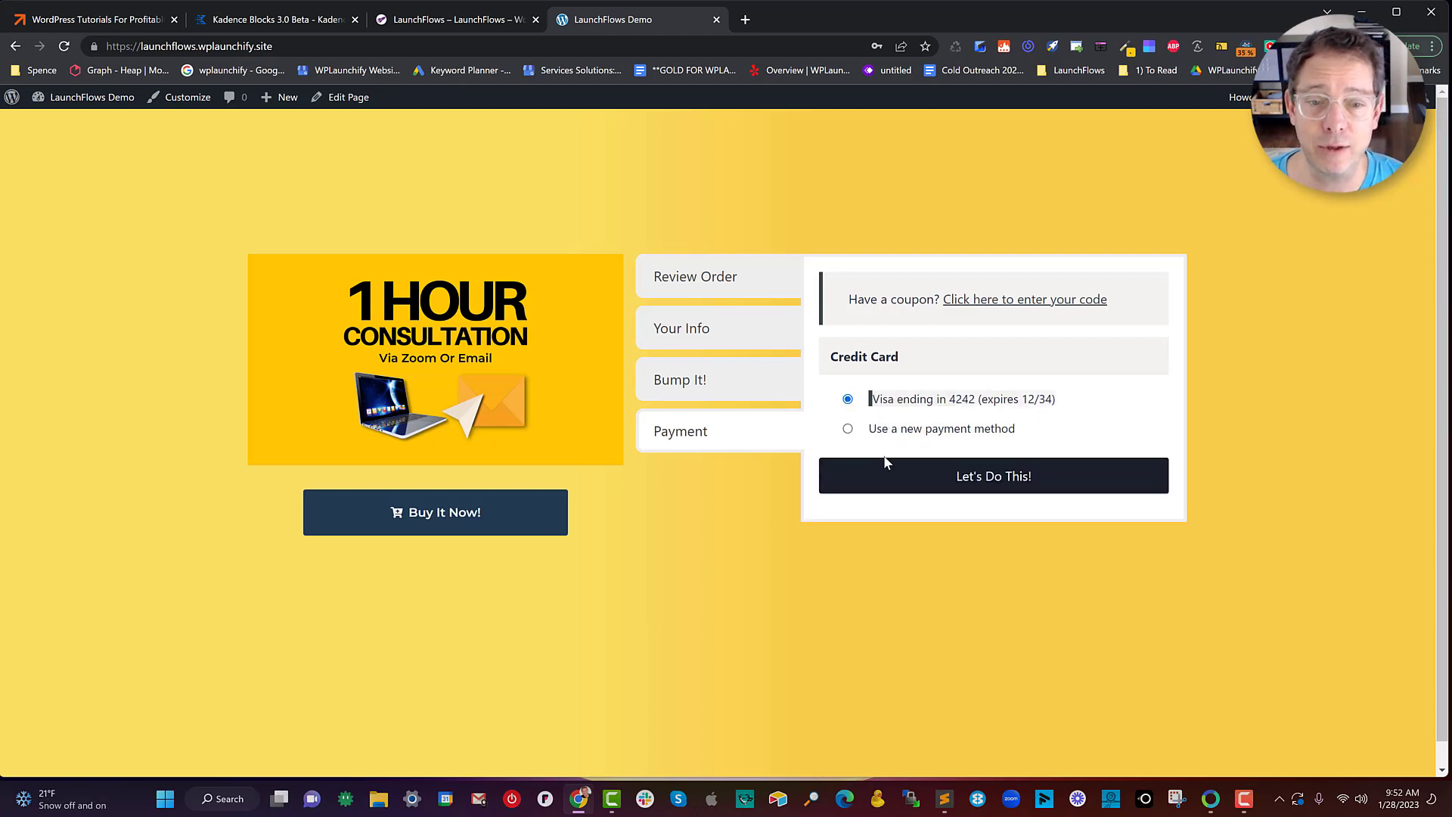
click(908, 484)
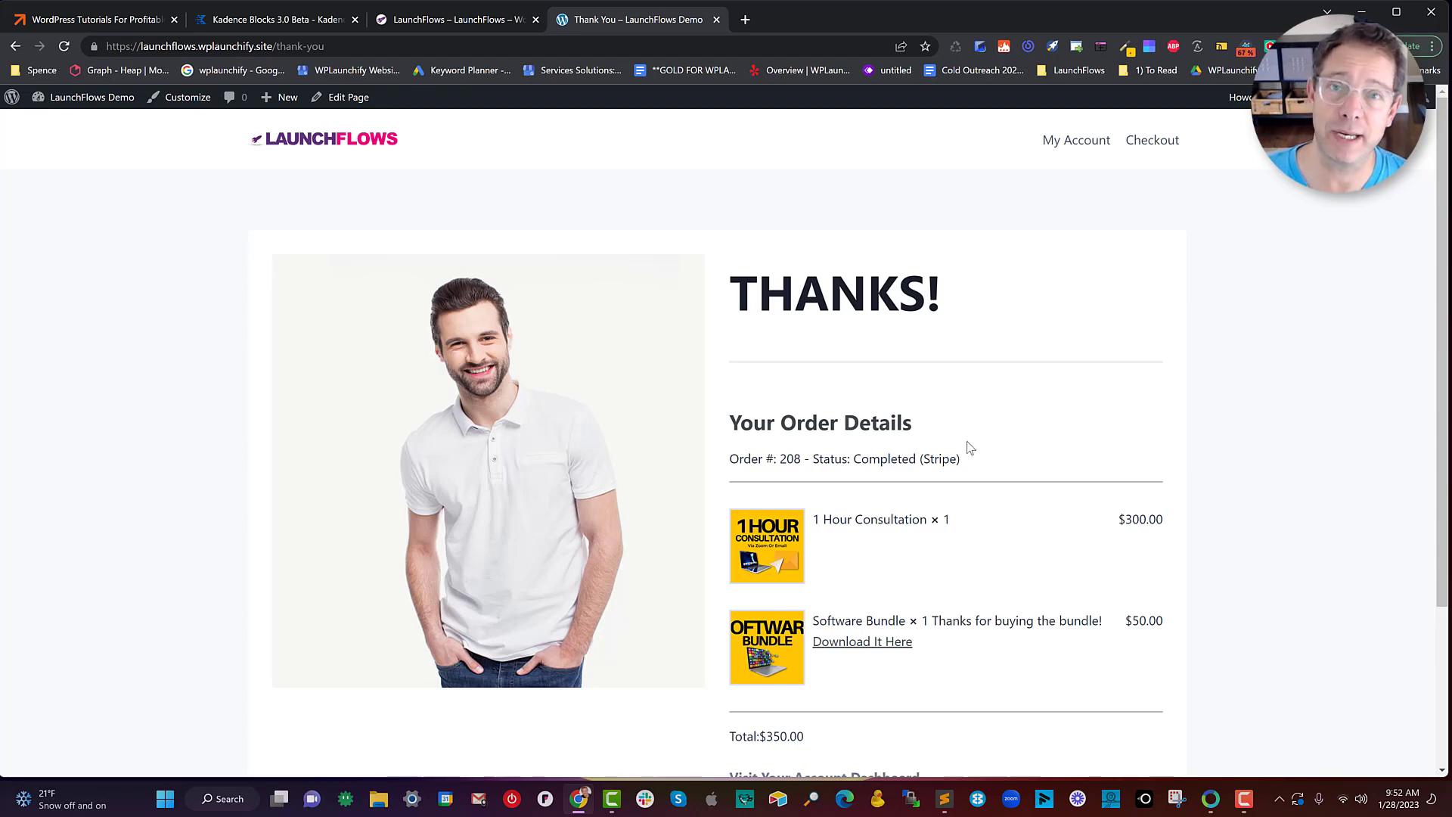
scroll(930, 469, down, 3)
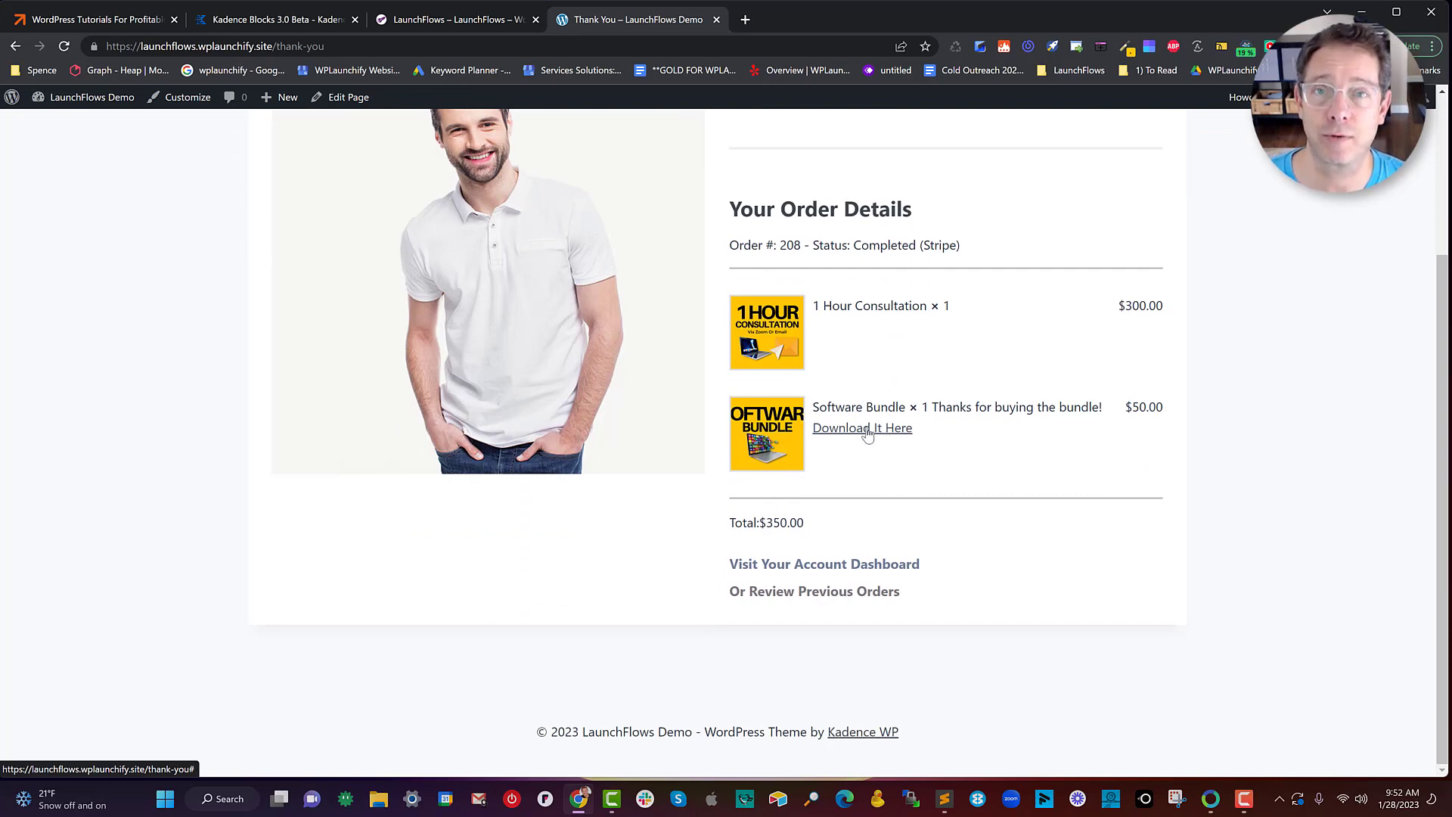
scroll(875, 529, up, 1)
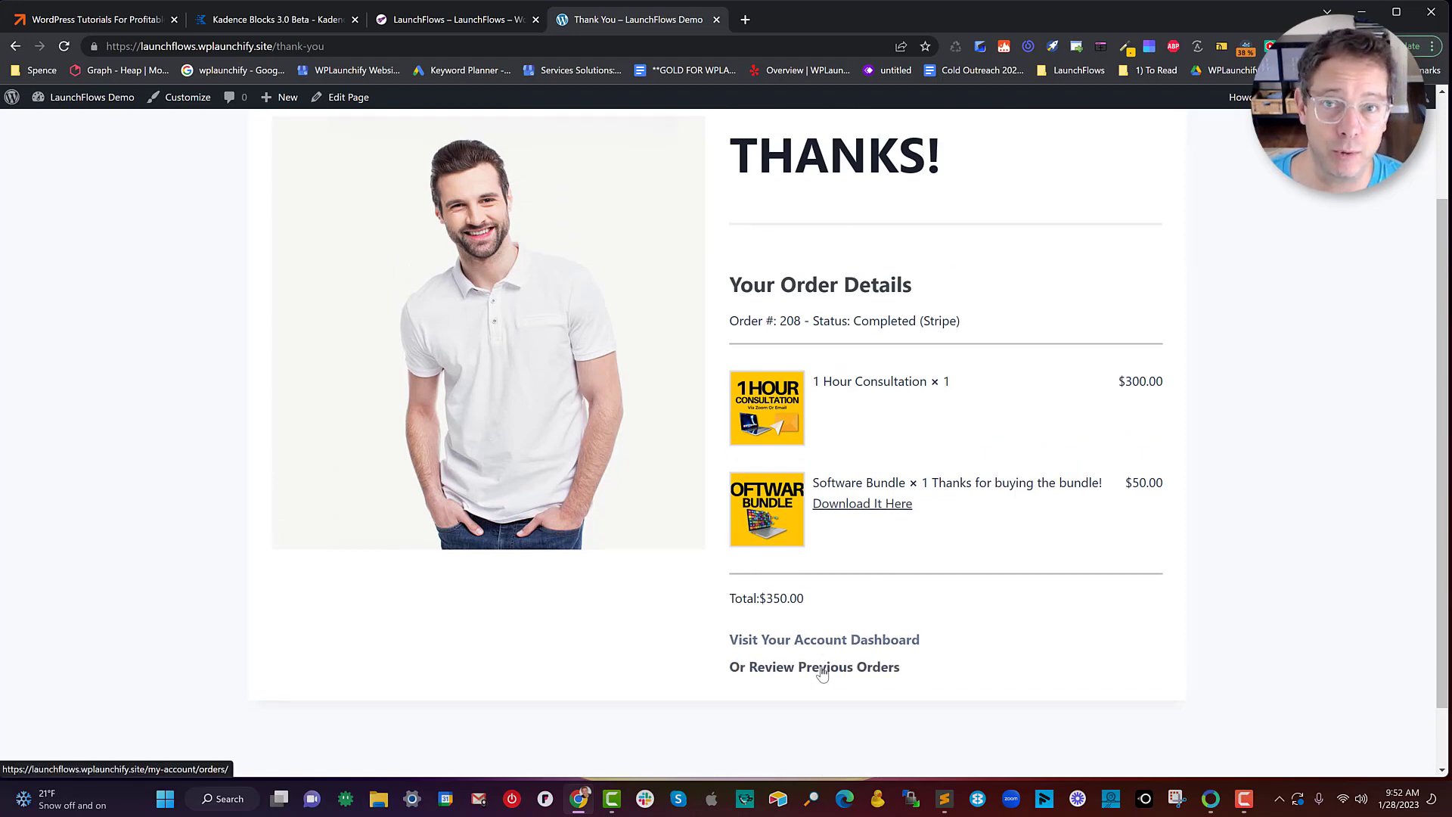
scroll(915, 624, up, 2)
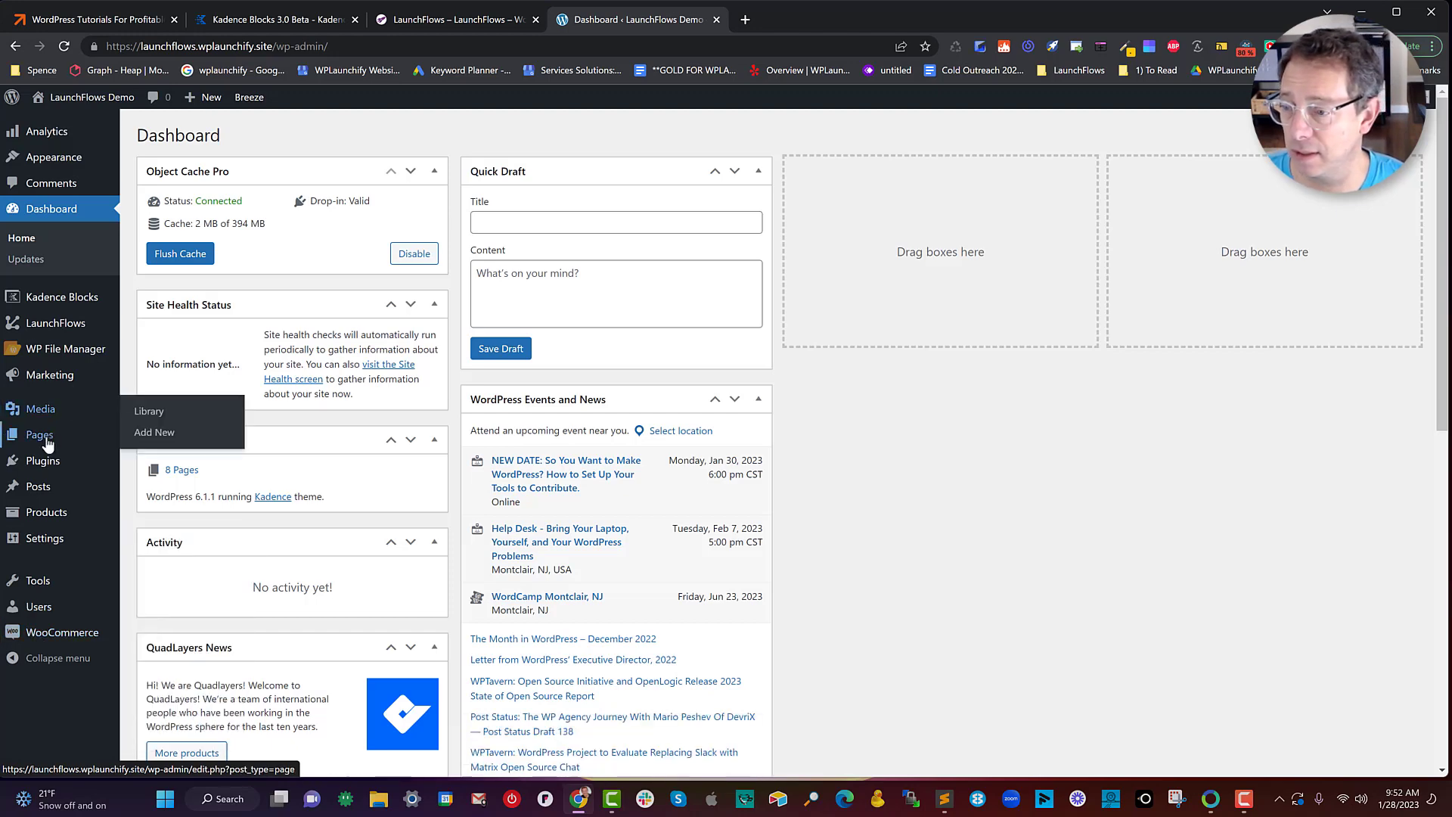
Step: Open the 1 Hour Consultation product for editing and examine its LaunchFlows next step and post checkout page settings
click(140, 516)
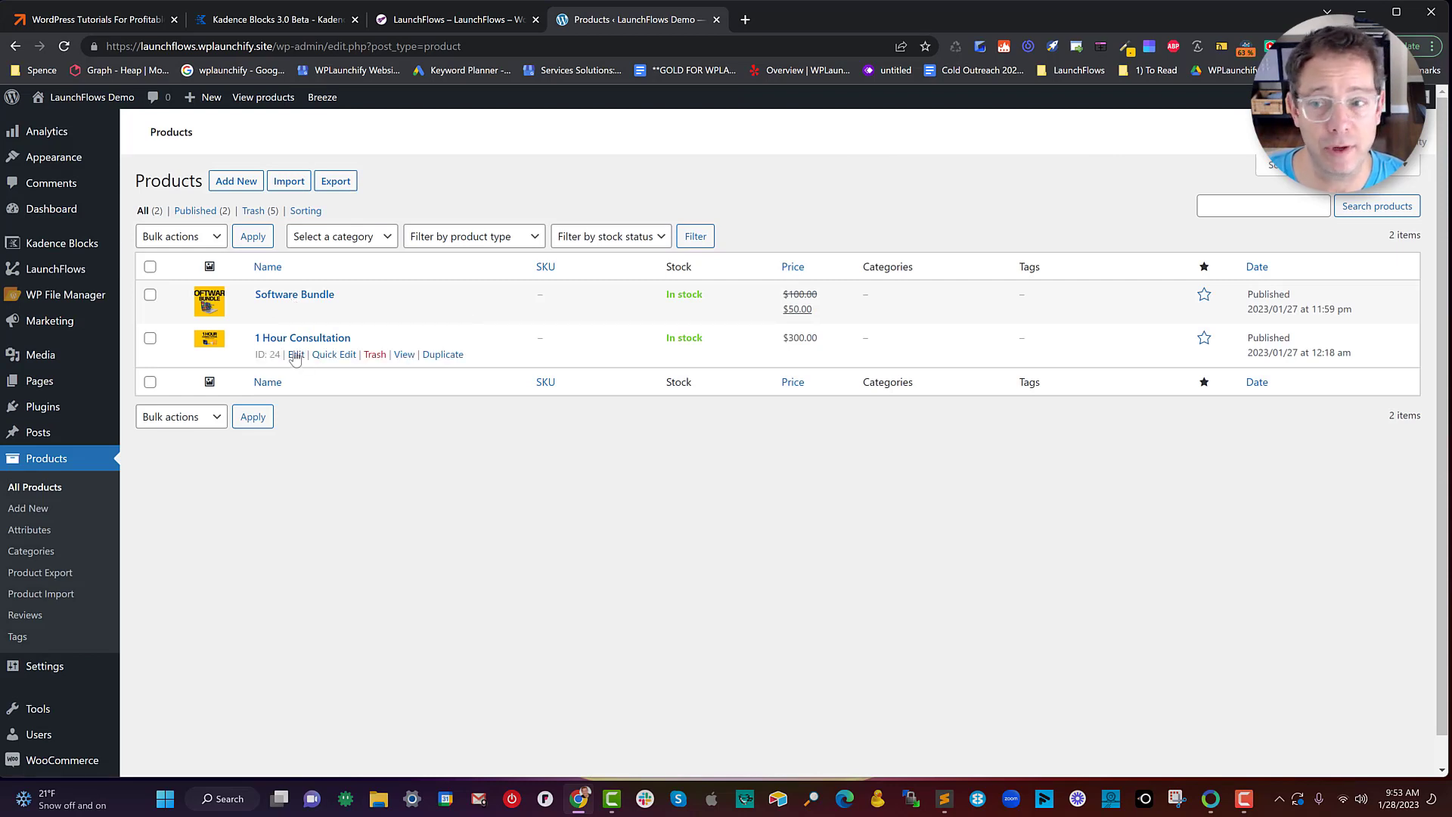
click(297, 355)
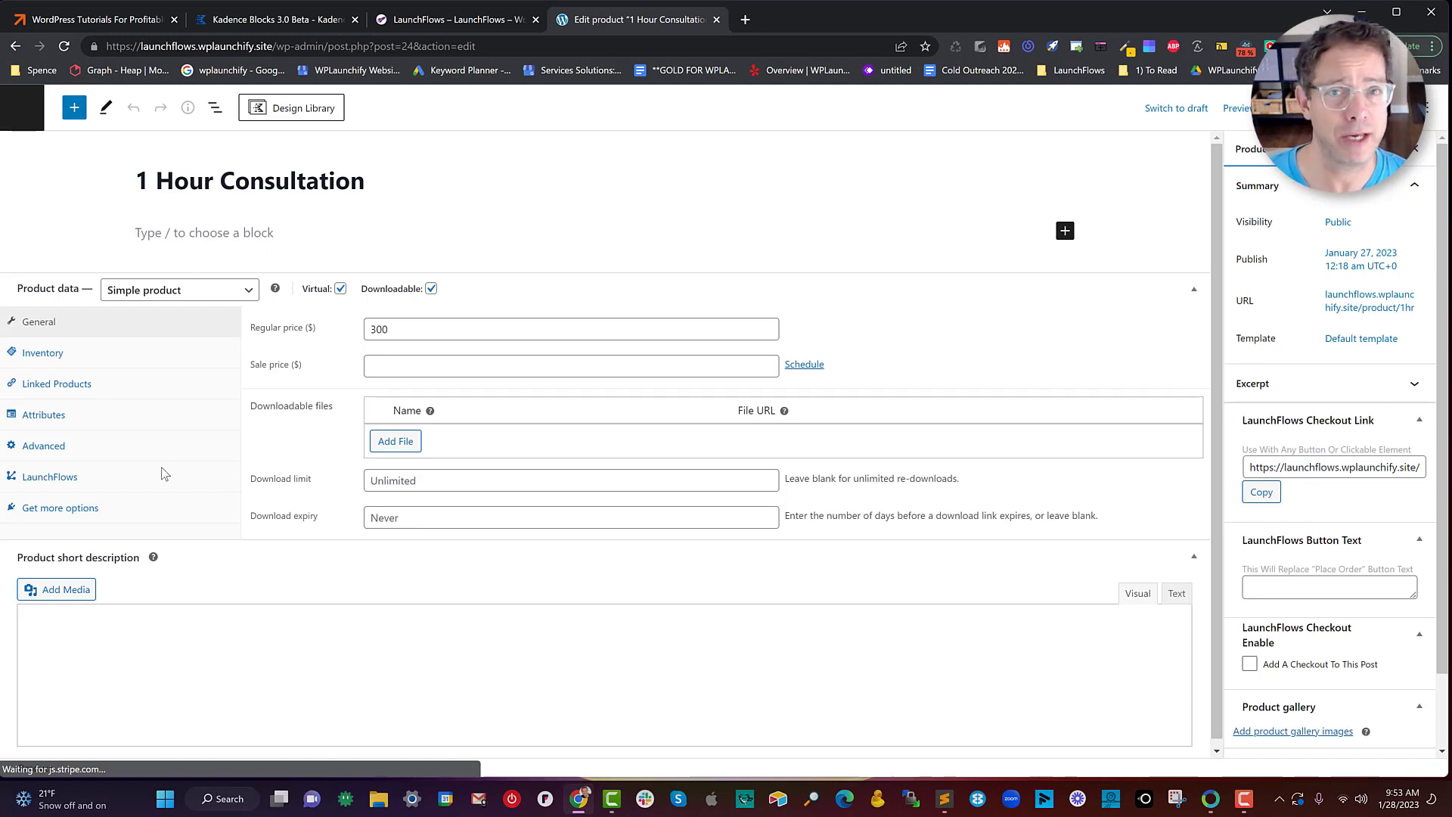
click(59, 485)
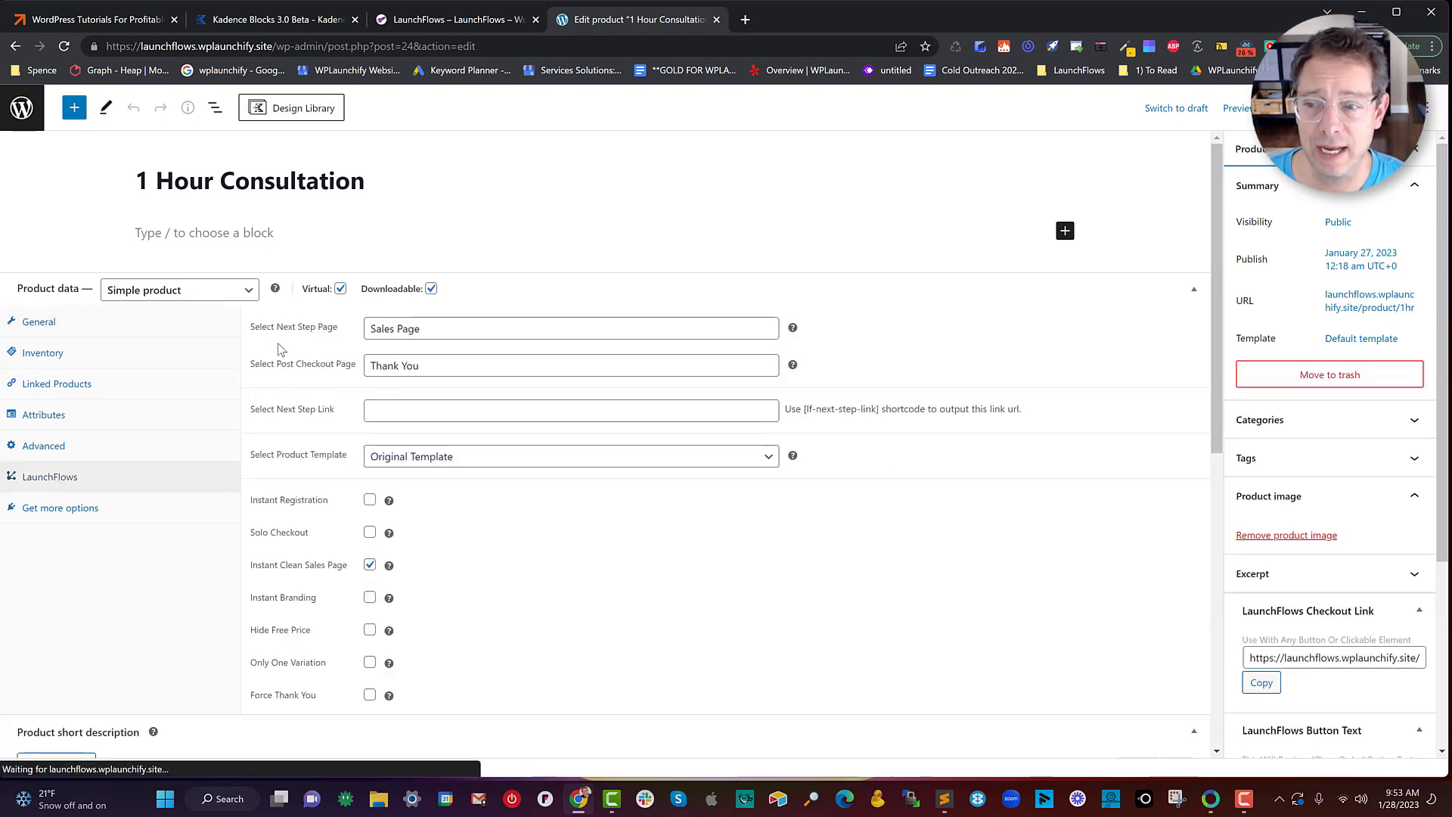
drag(339, 330, 305, 331)
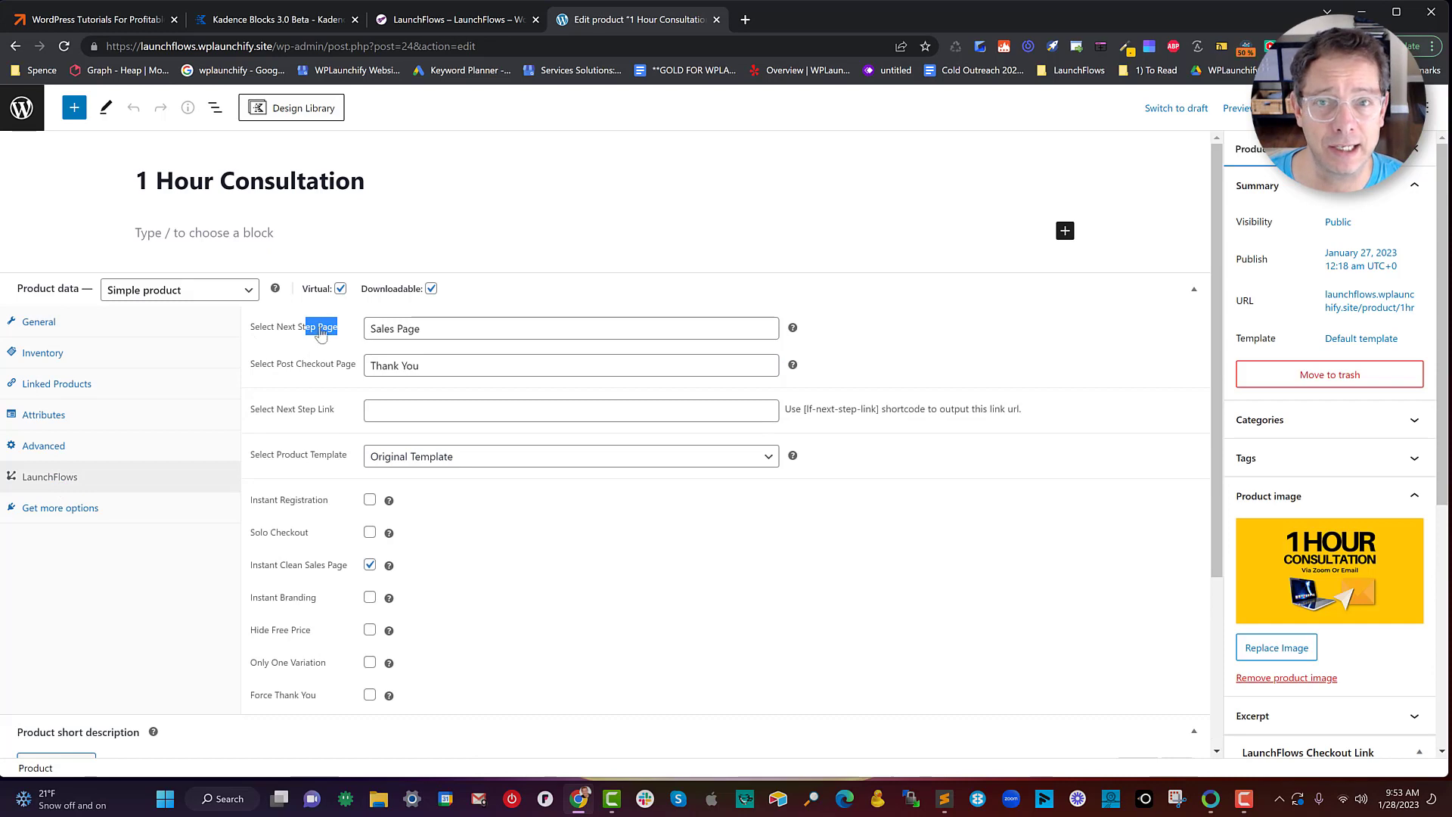
click(414, 332)
drag(414, 333, 374, 328)
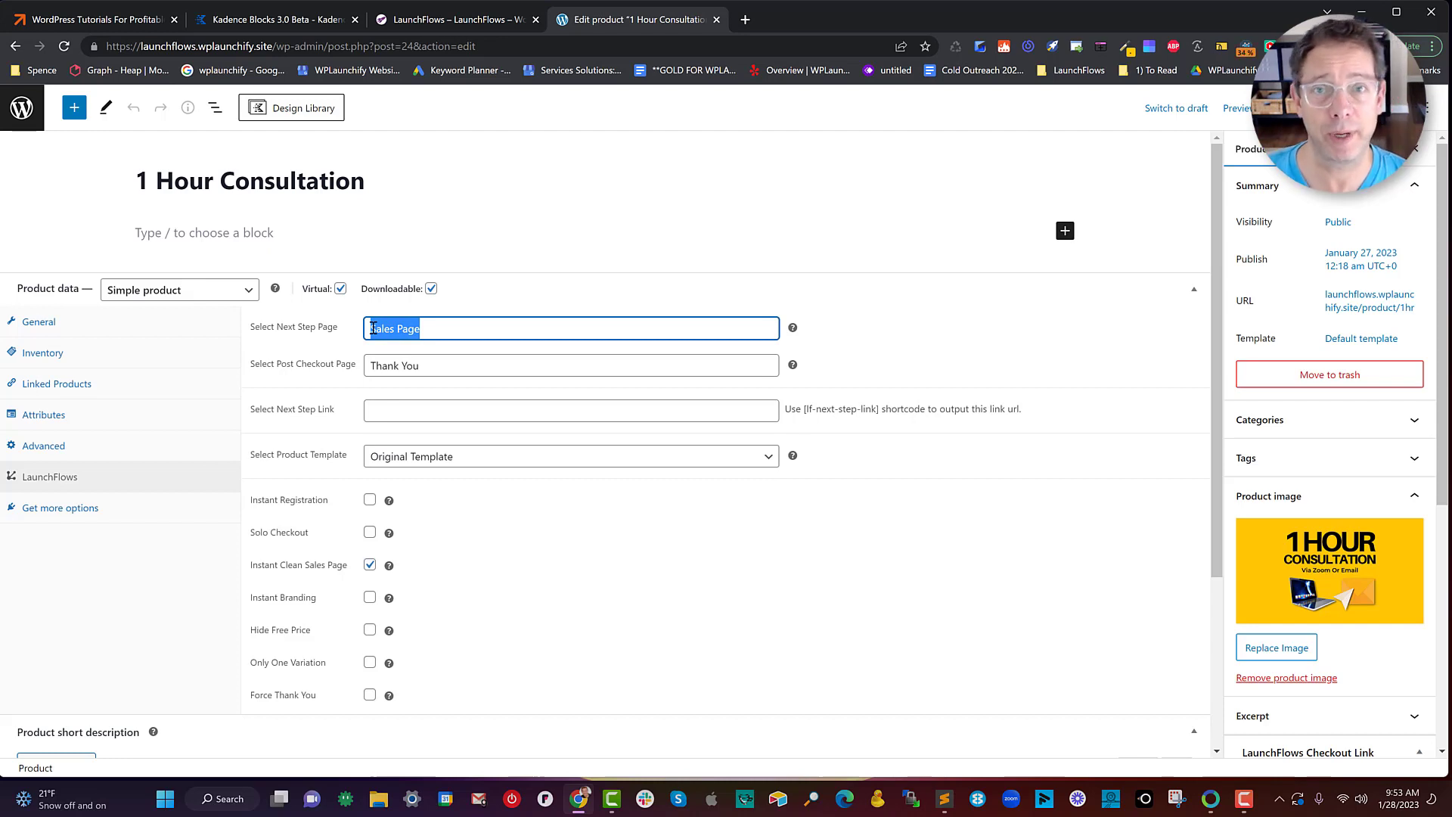
drag(255, 364, 357, 375)
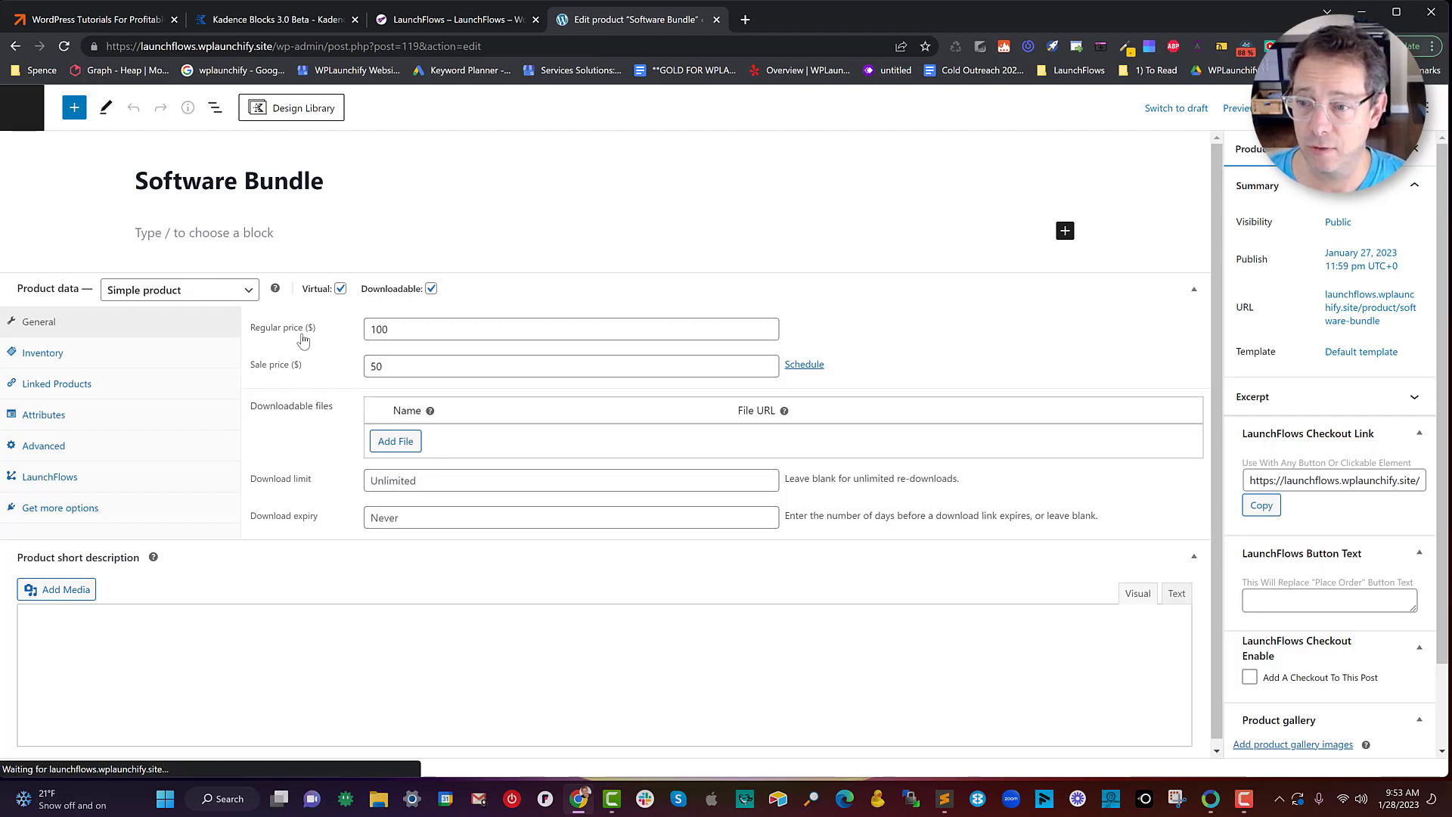
Step: Examine the Software Bundle product's regular and sale prices and its LaunchFlows next step and post checkout pages
drag(304, 331, 260, 329)
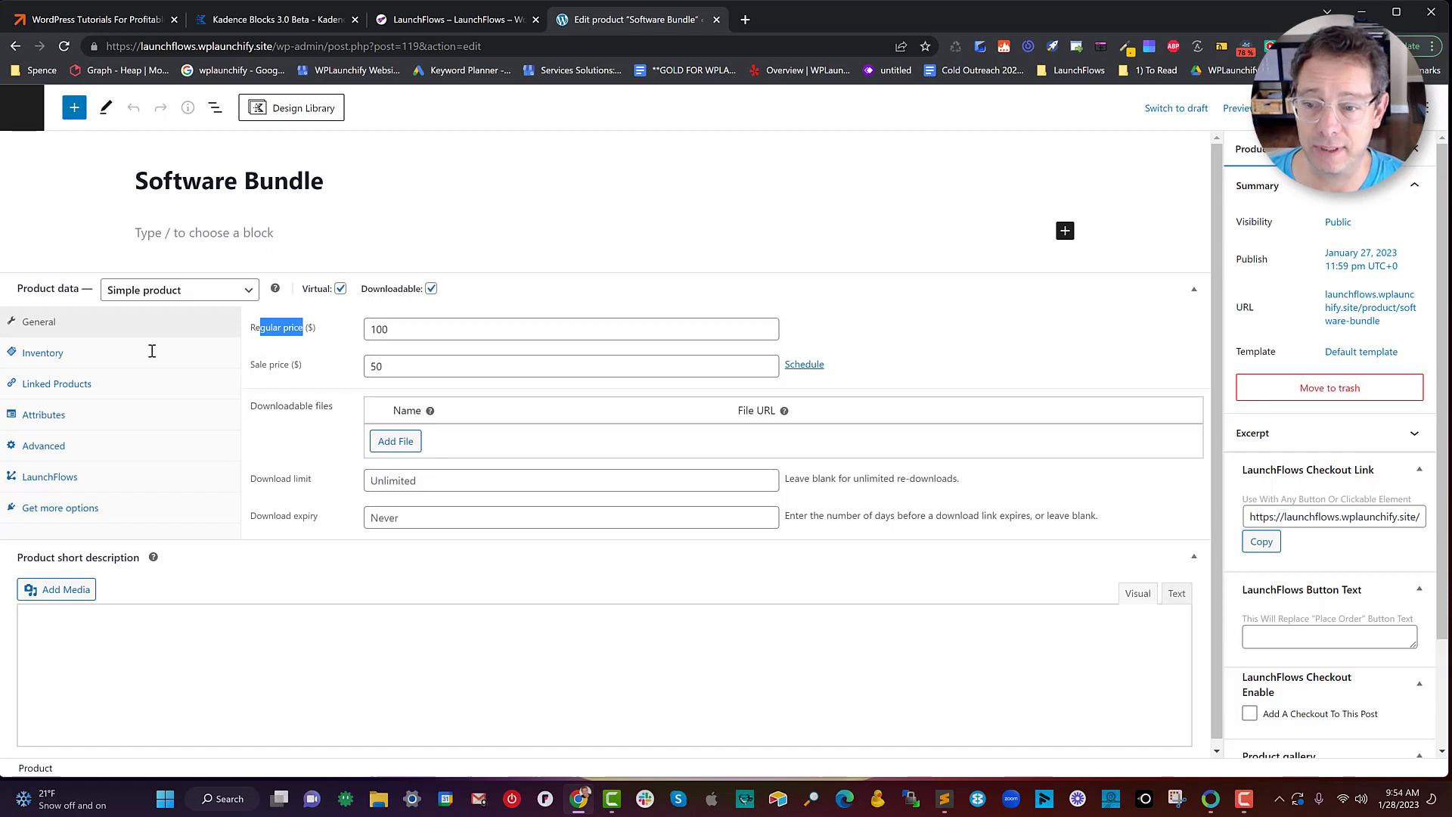
double_click(376, 365)
click(71, 478)
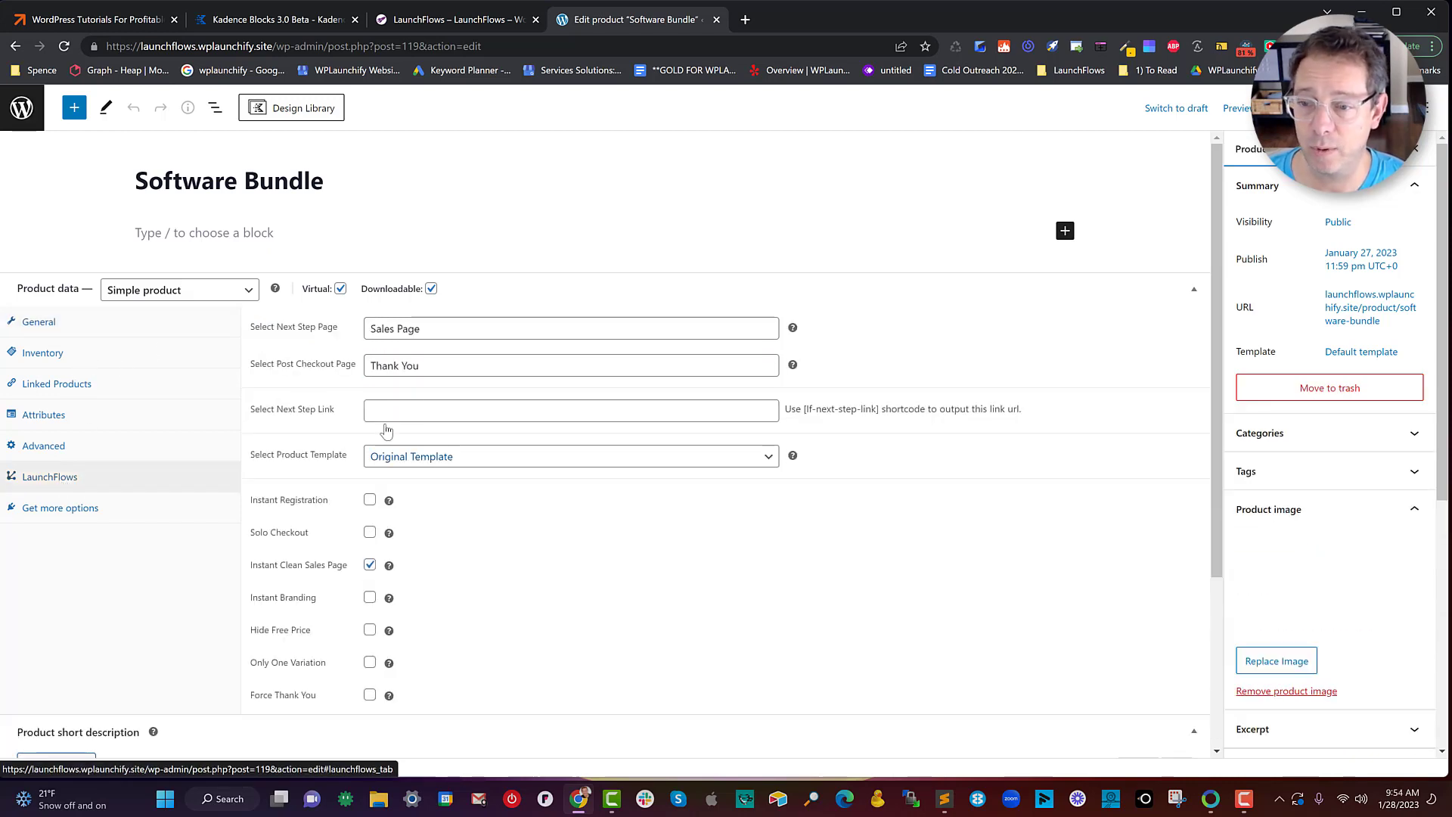
drag(431, 330, 373, 332)
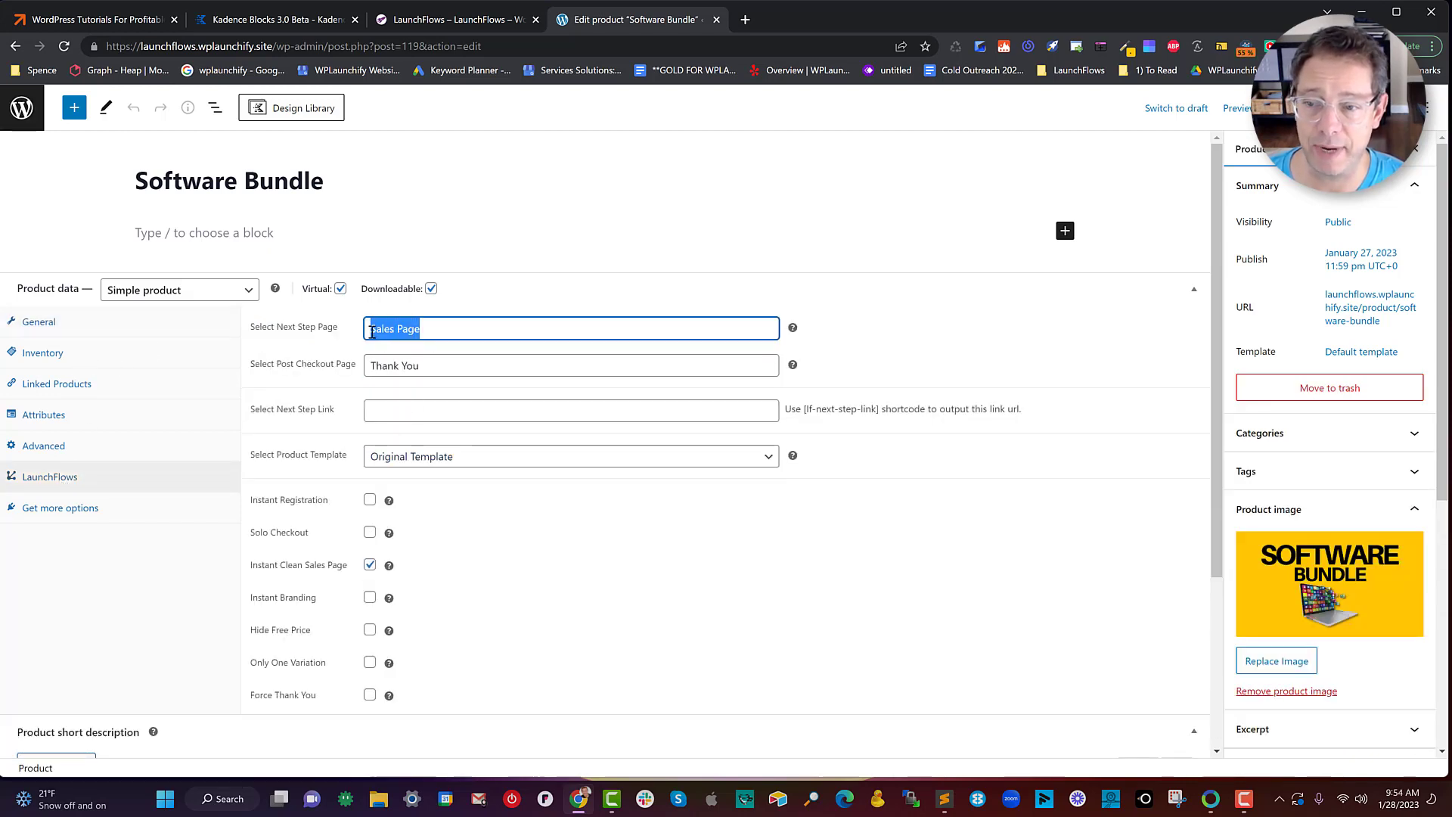
click(435, 367)
drag(435, 367, 367, 365)
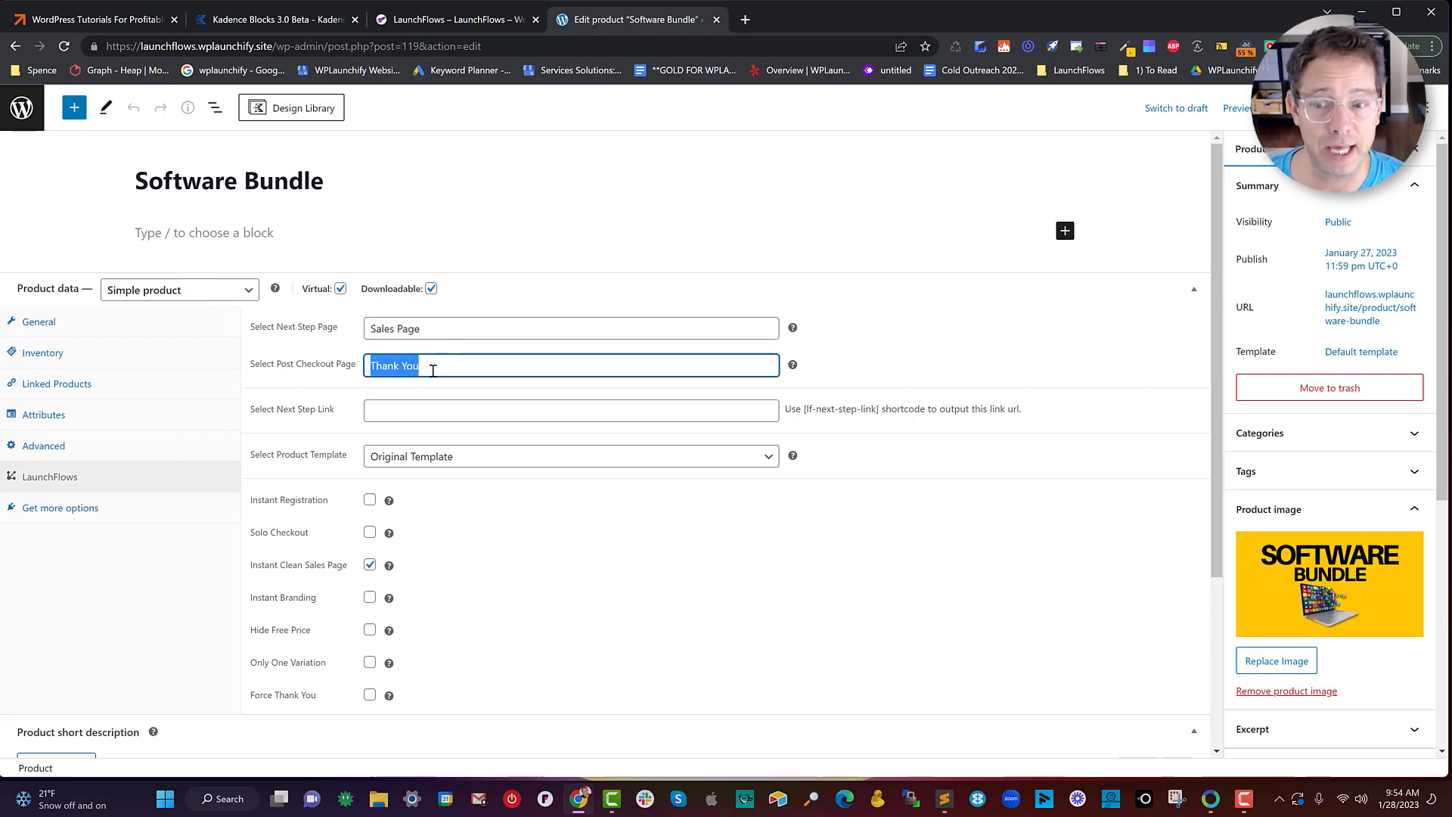
Step: Examine the thank-you text and download link in the Software Bundle's product short description
scroll(431, 370, down, 3)
click(355, 588)
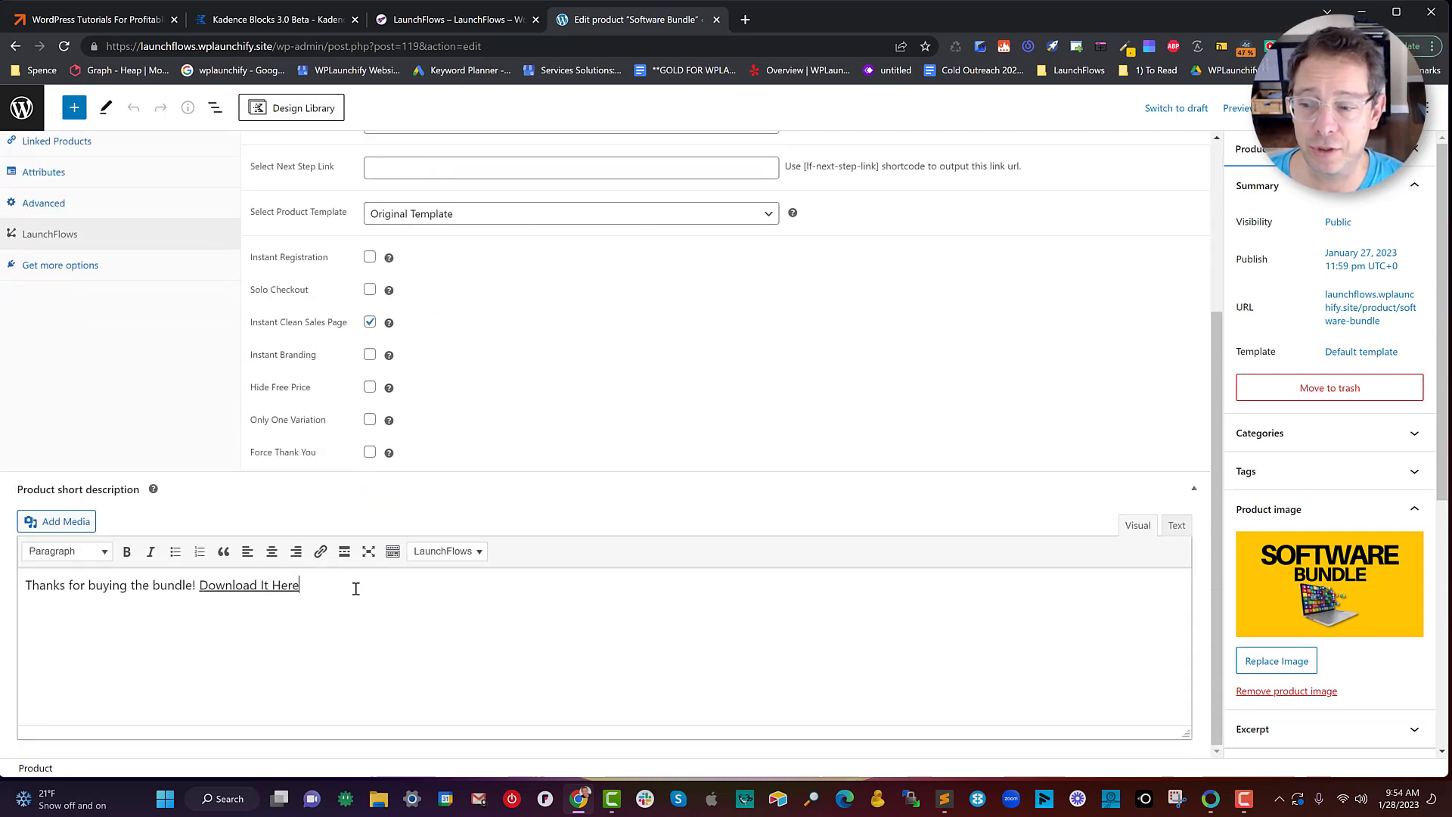
drag(355, 588, 33, 589)
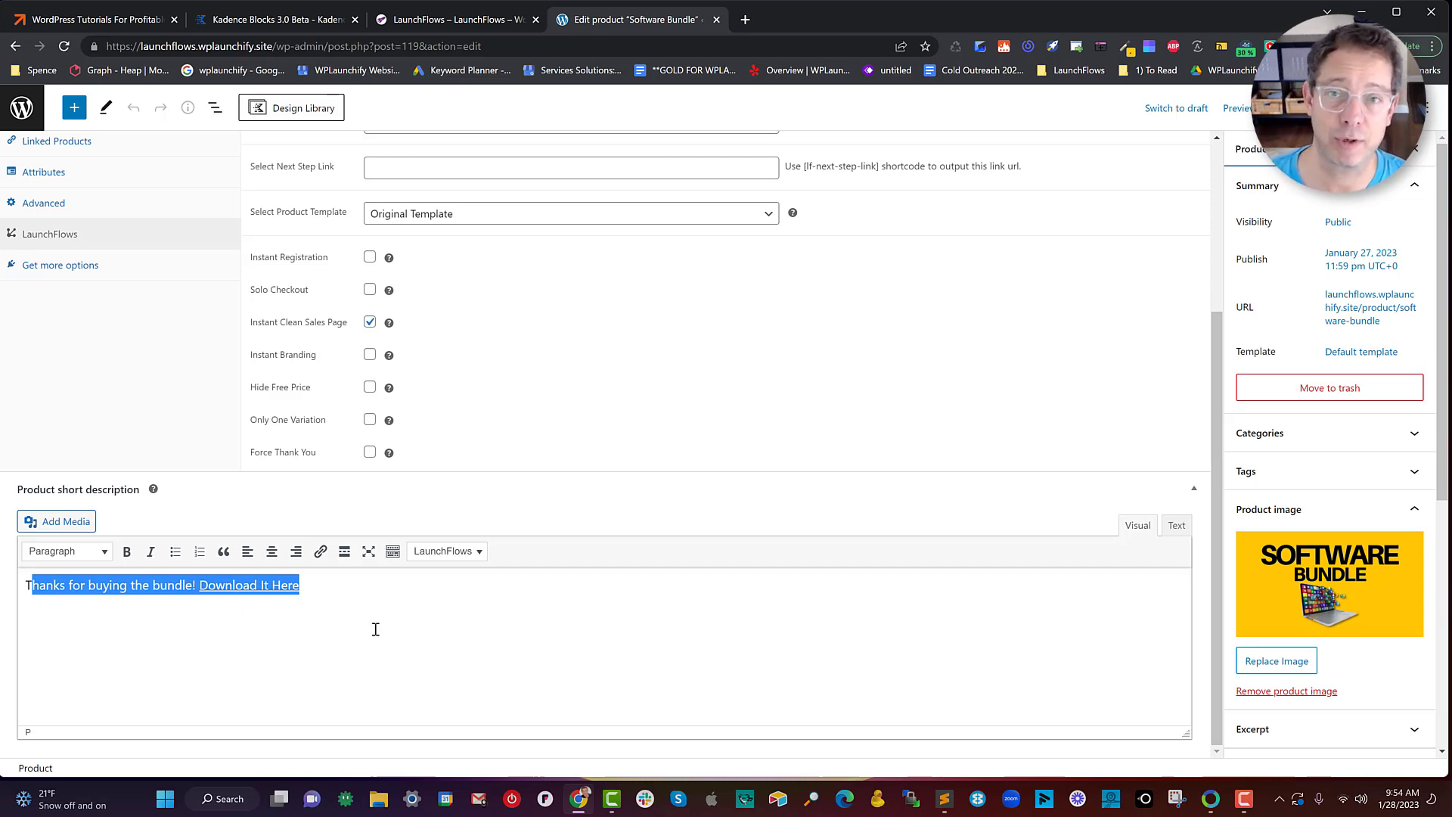
scroll(430, 617, up, 3)
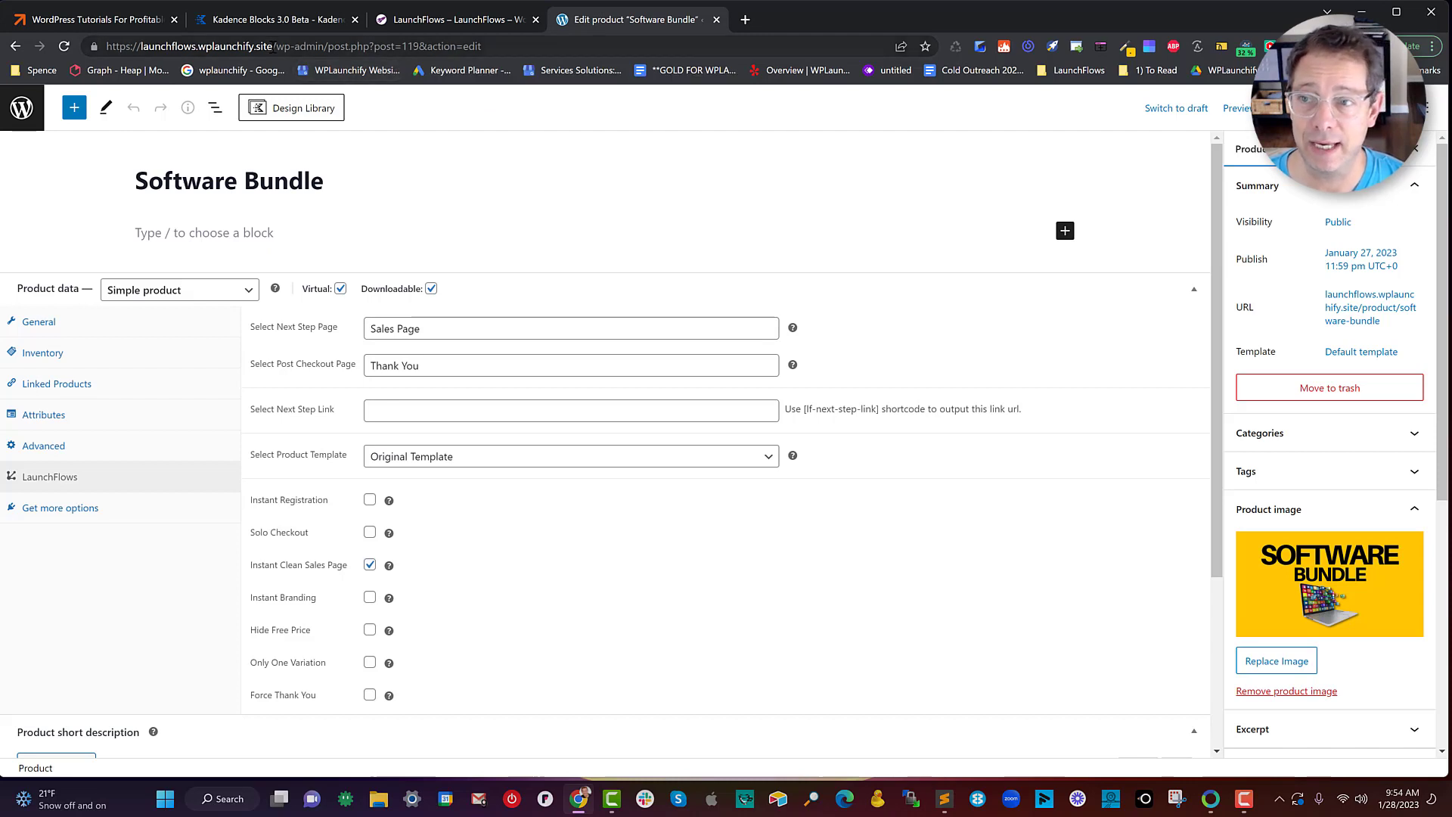
Step: Load the site's front page at launchflows.wplaunchify.site and open it in the page editor
drag(274, 46, 574, 92)
key(BackSpace)
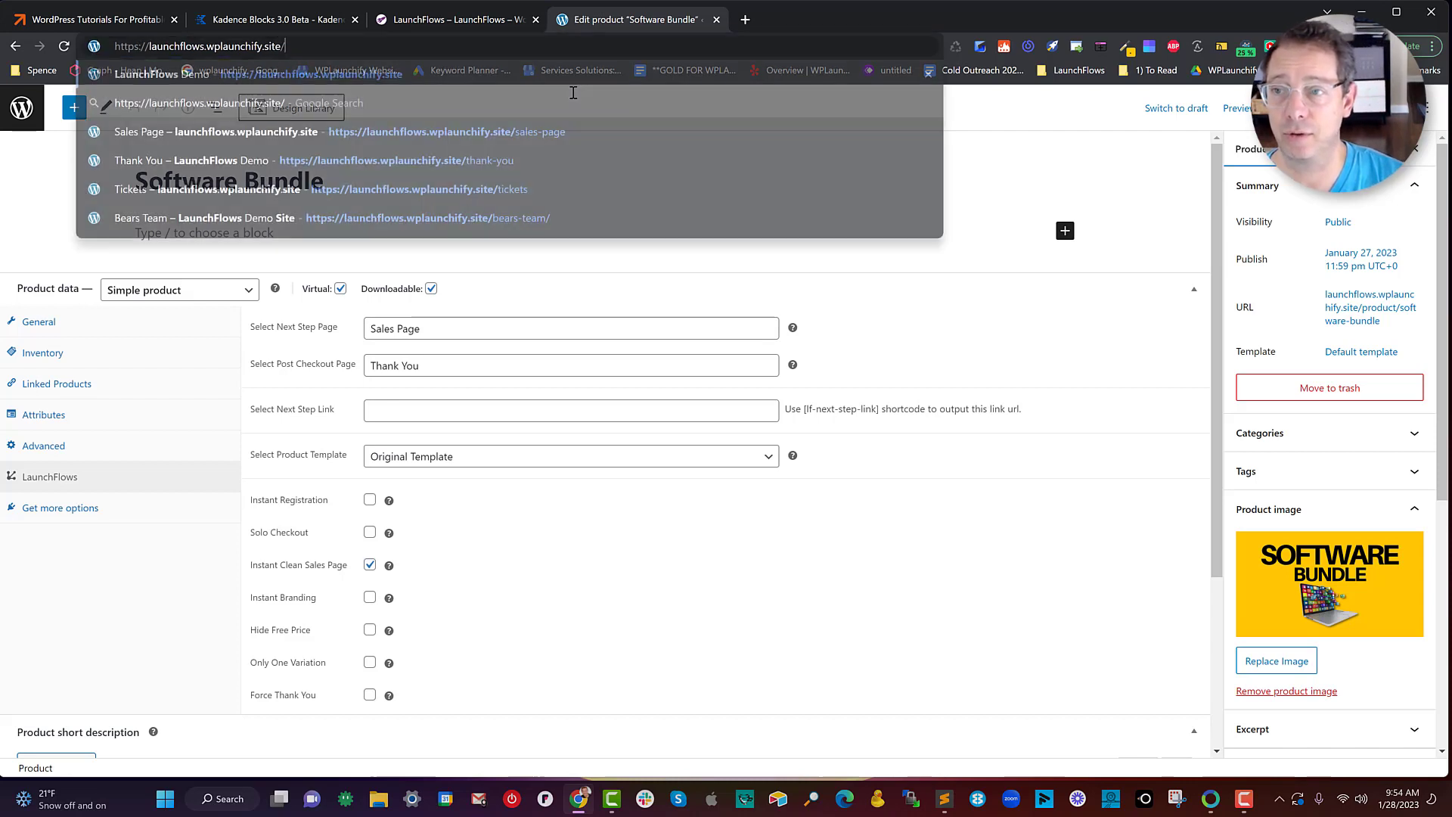
key(Return)
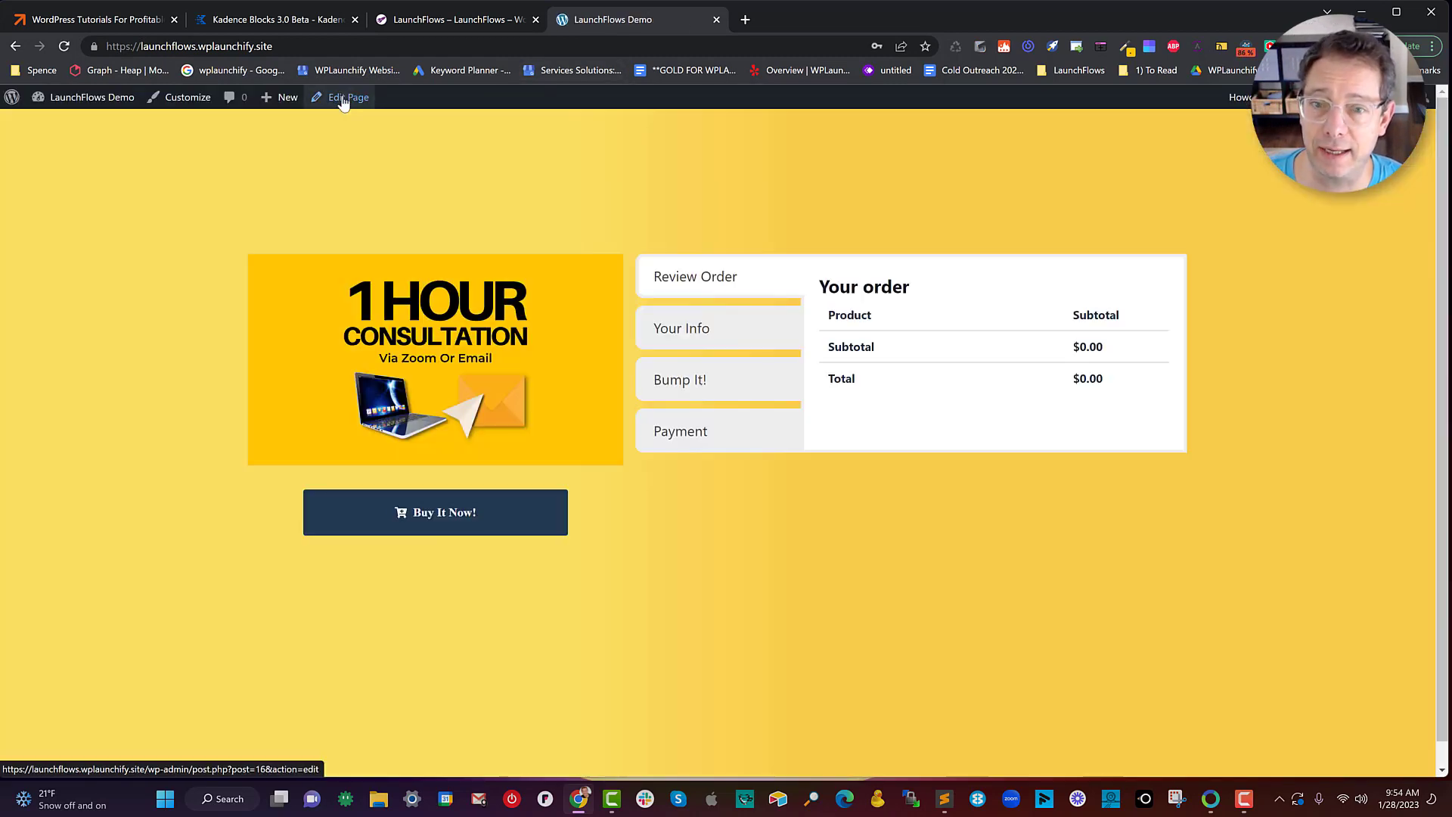
click(343, 104)
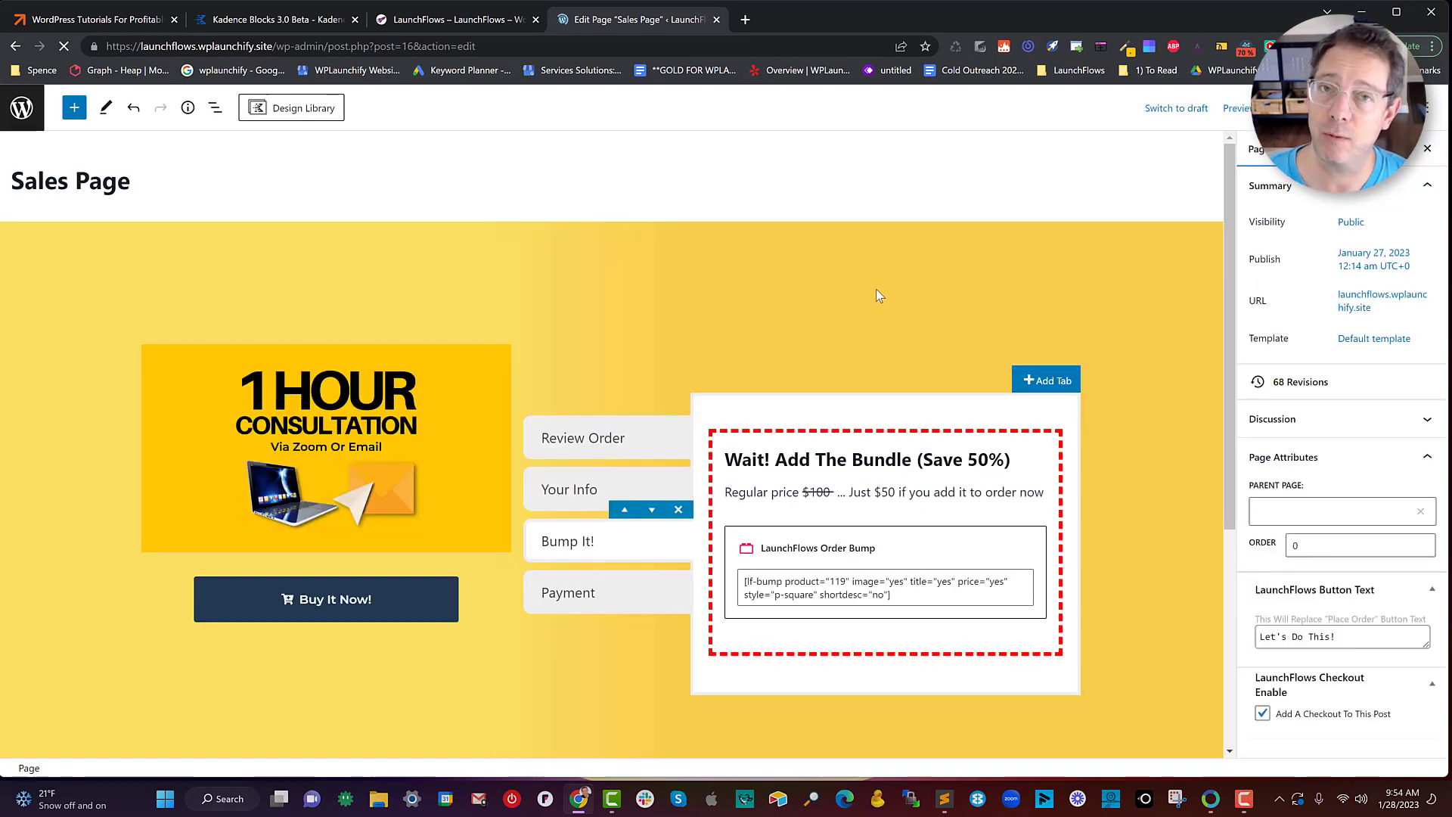
Step: Show the Sales Page's block outline, expand the Row Layout and its second Section, and select the Tabs block
click(216, 110)
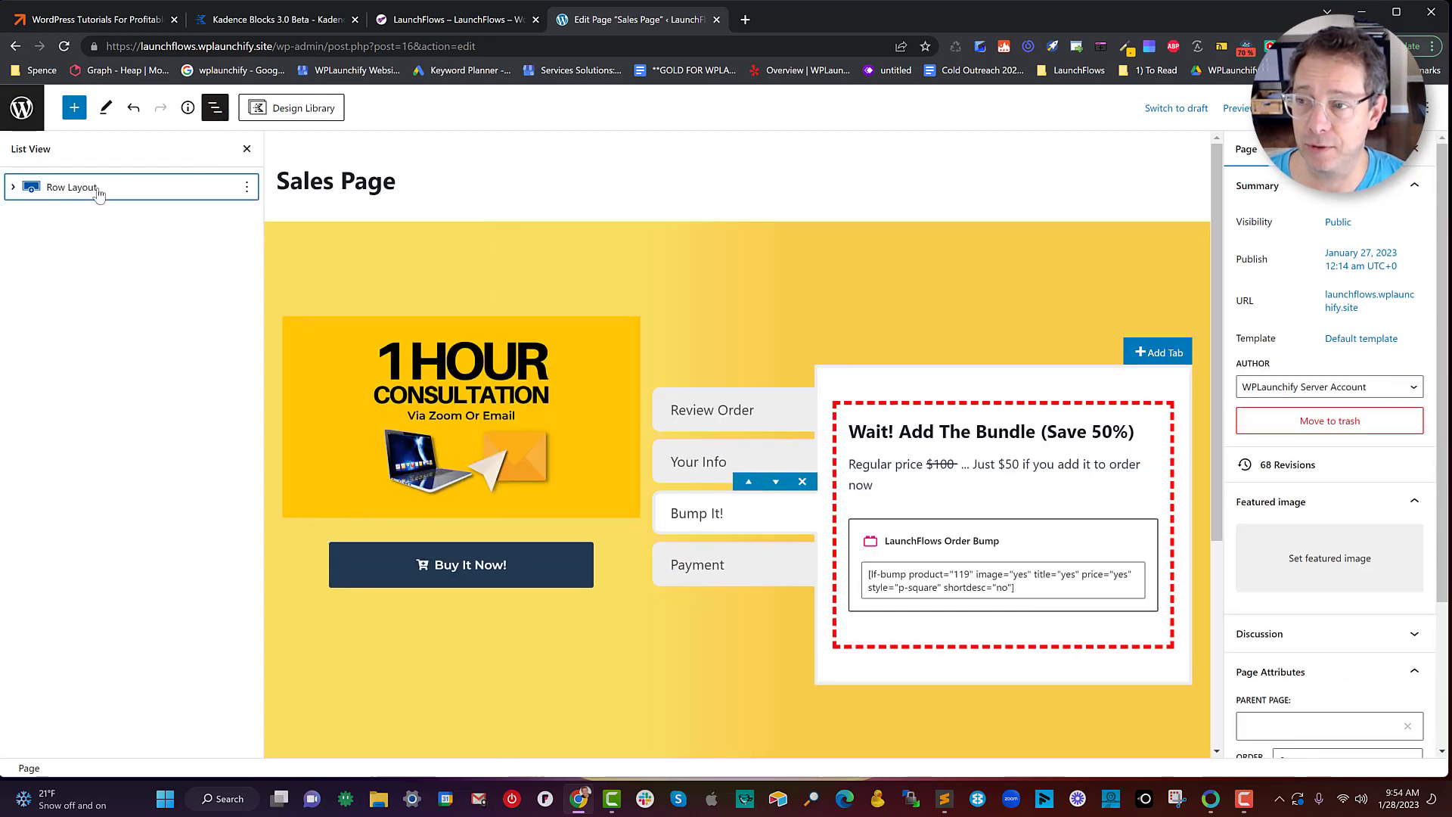
click(14, 189)
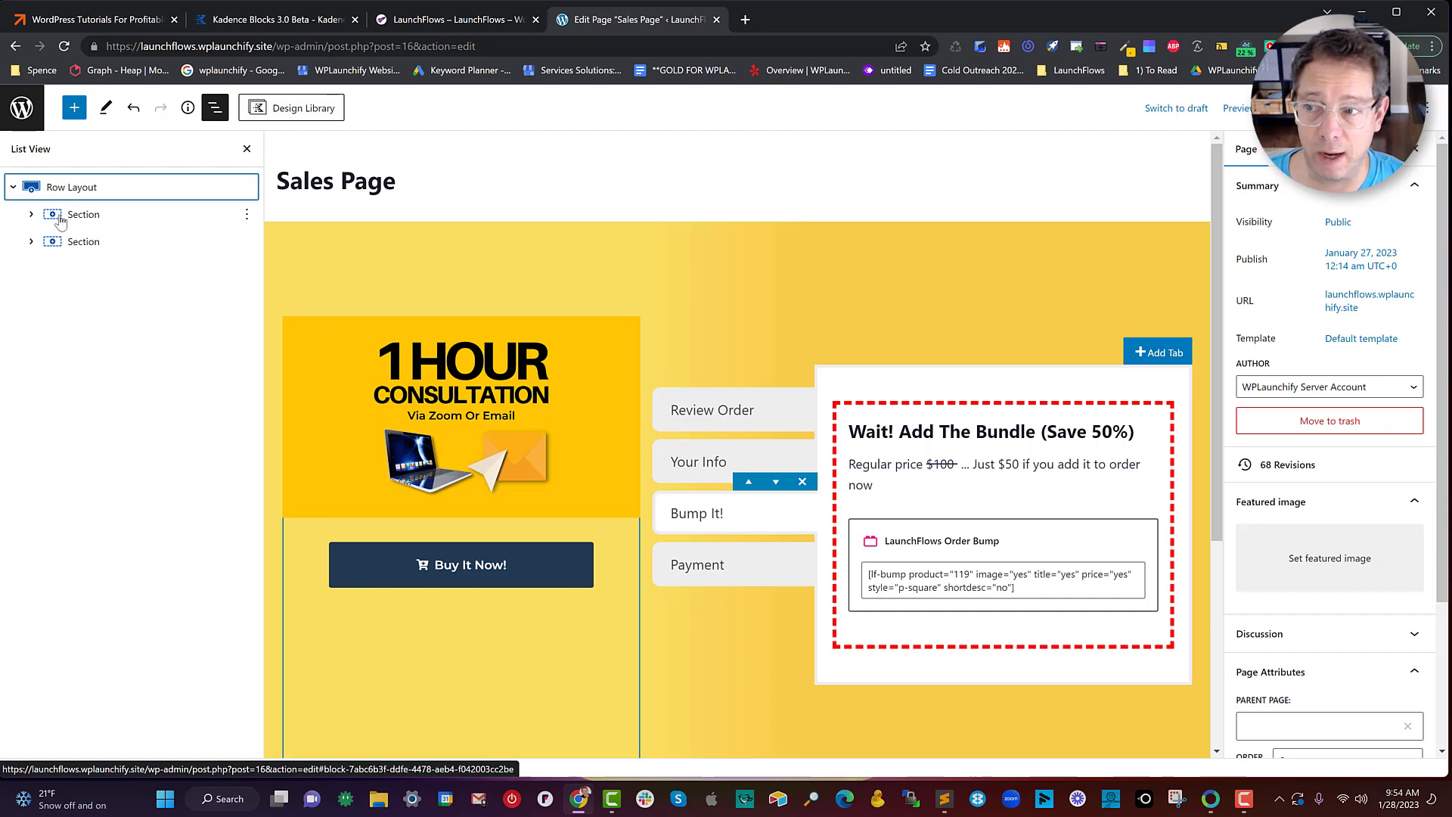
click(55, 245)
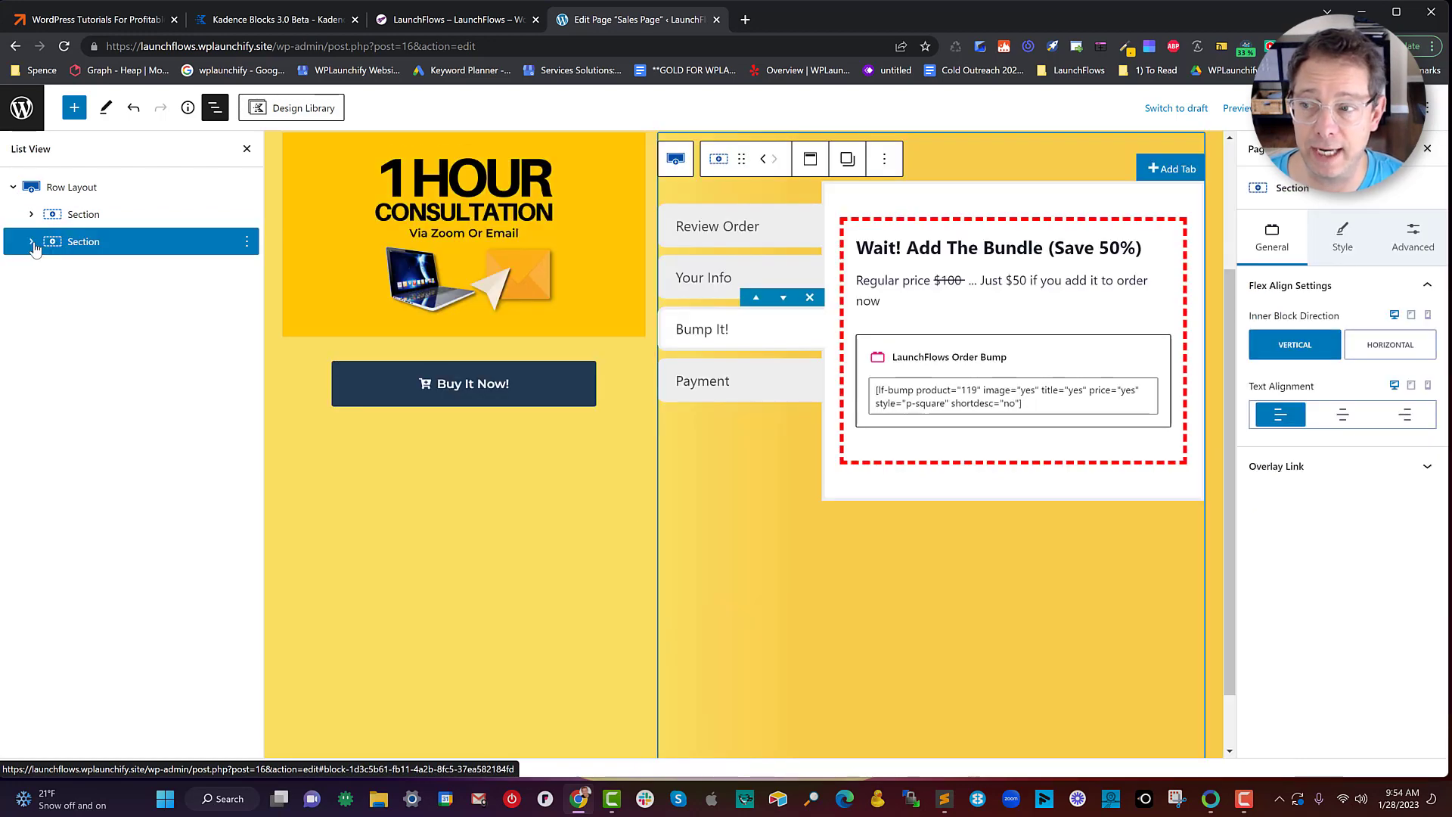
click(33, 249)
click(52, 269)
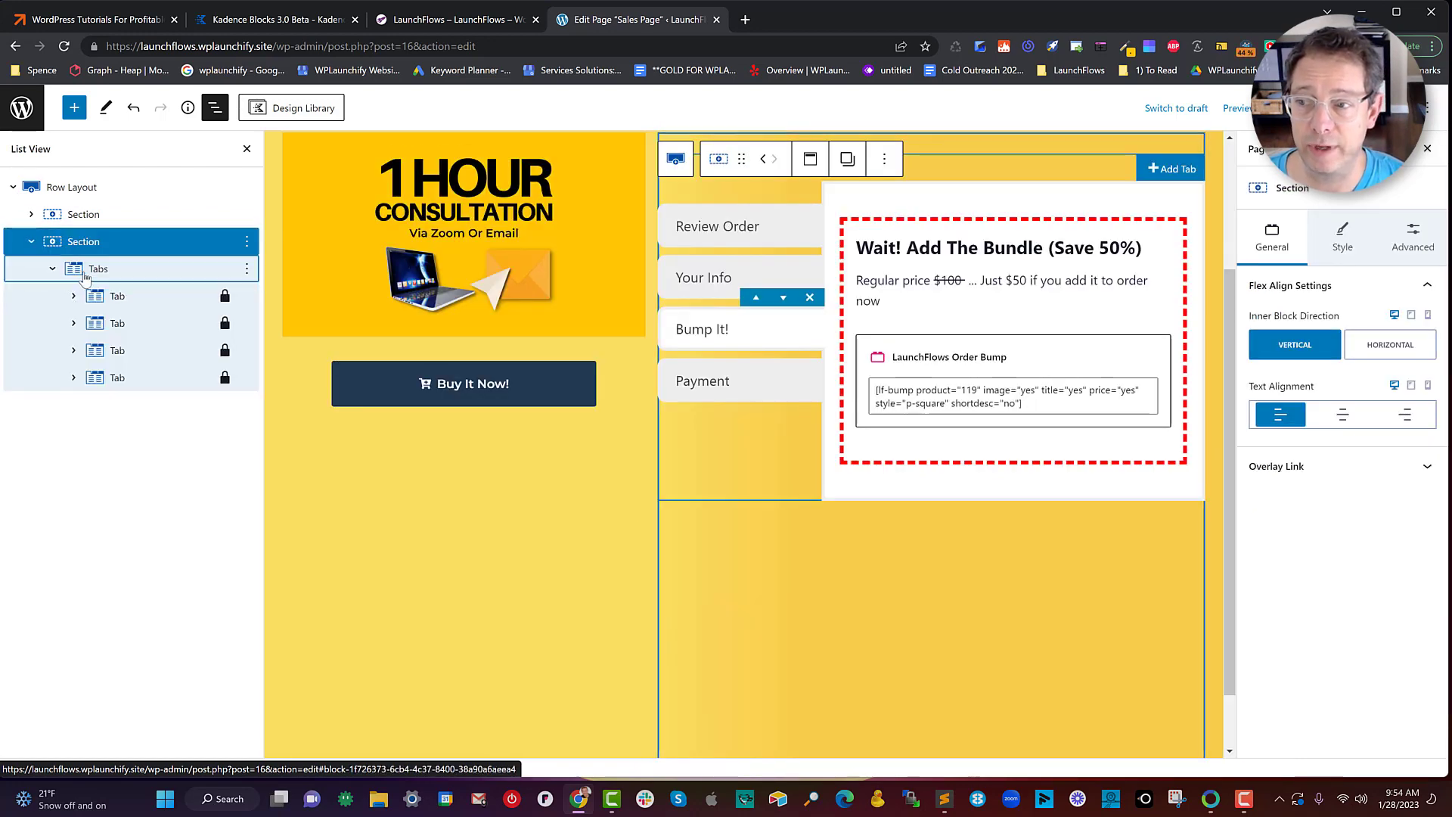
click(84, 277)
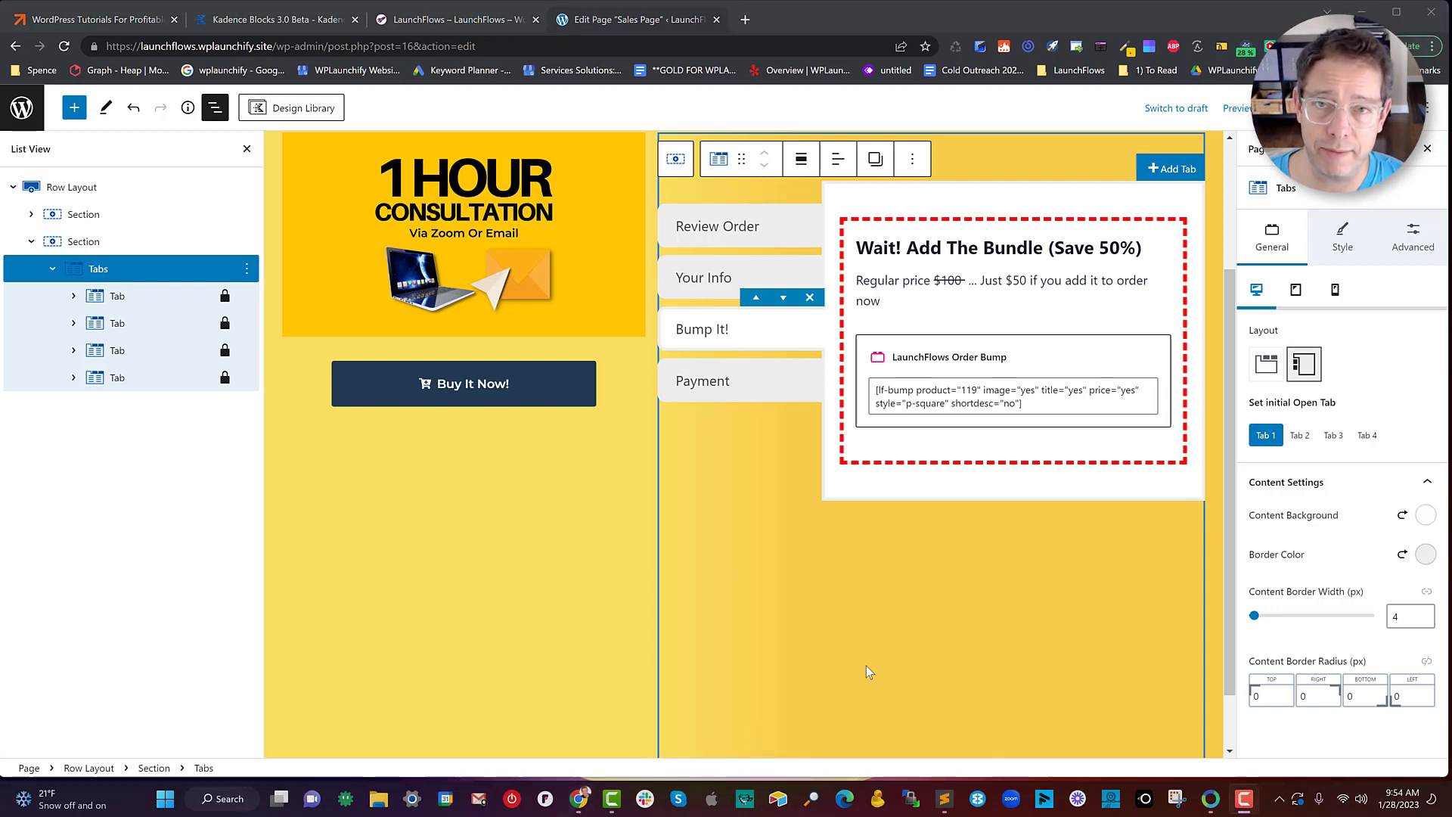
Step: Examine the LaunchFlows blocks inside the Review Order, Your Info and Bump It! tabs of the Tabs block
click(773, 227)
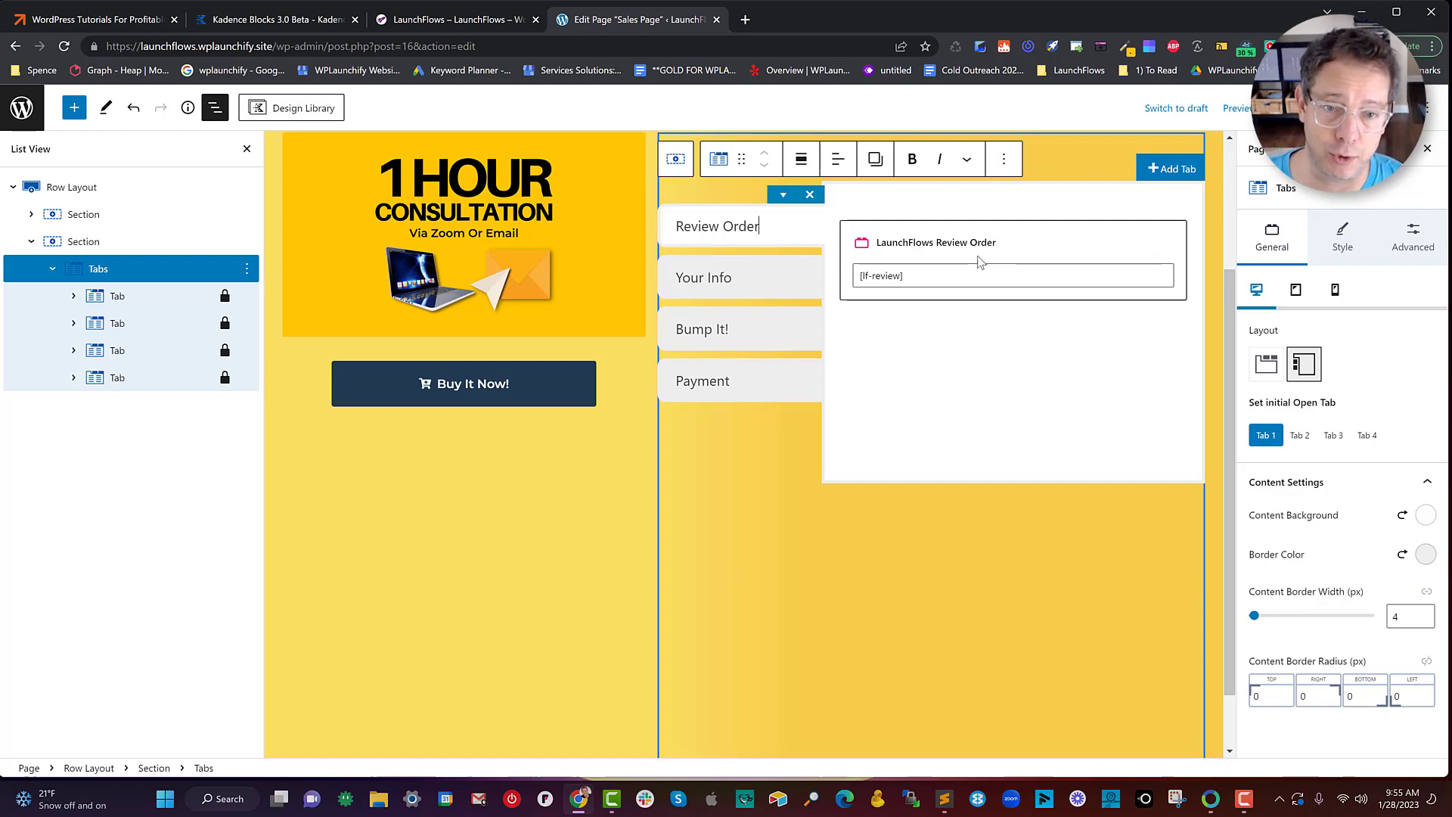
click(862, 276)
click(731, 281)
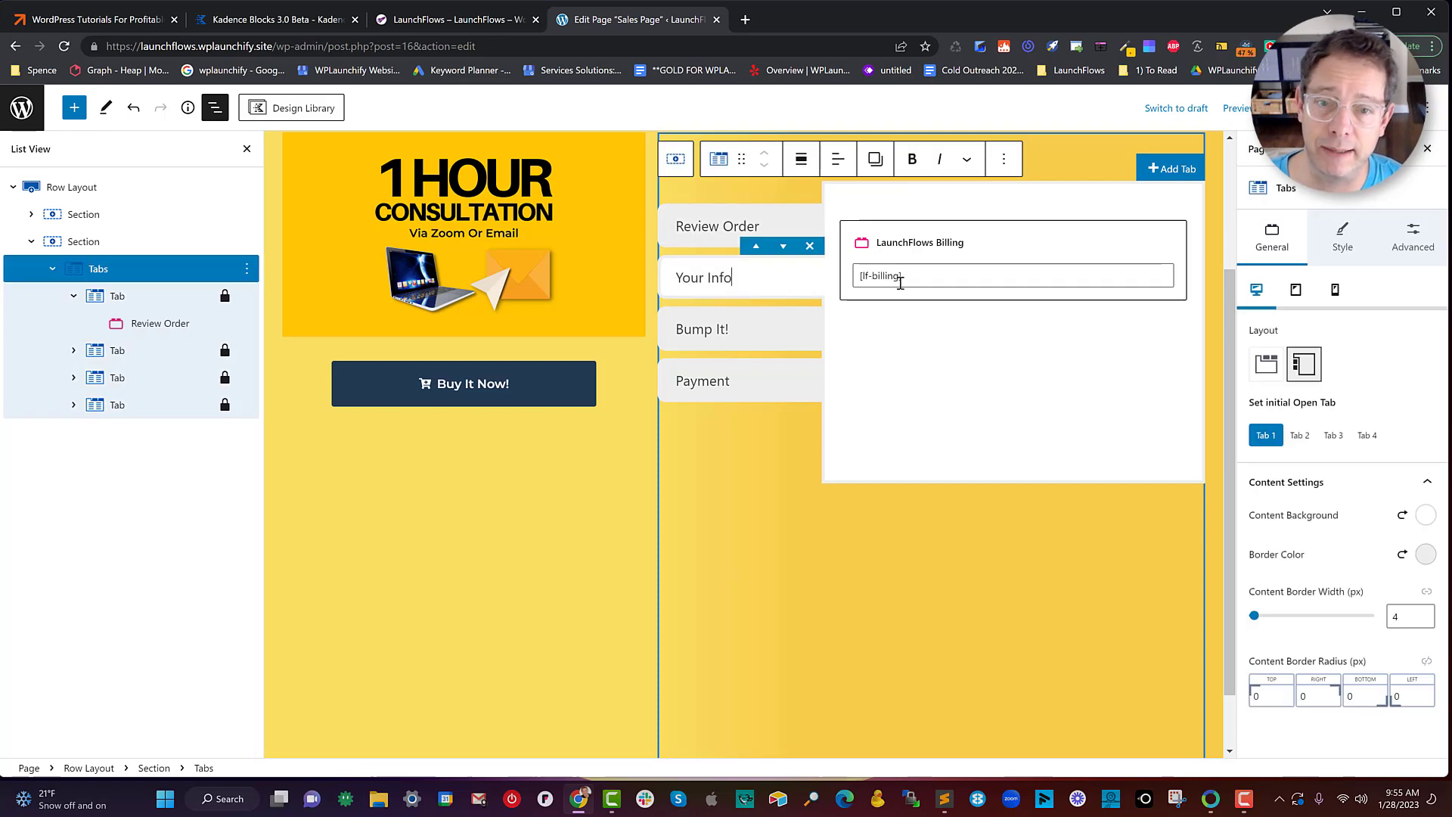
click(747, 333)
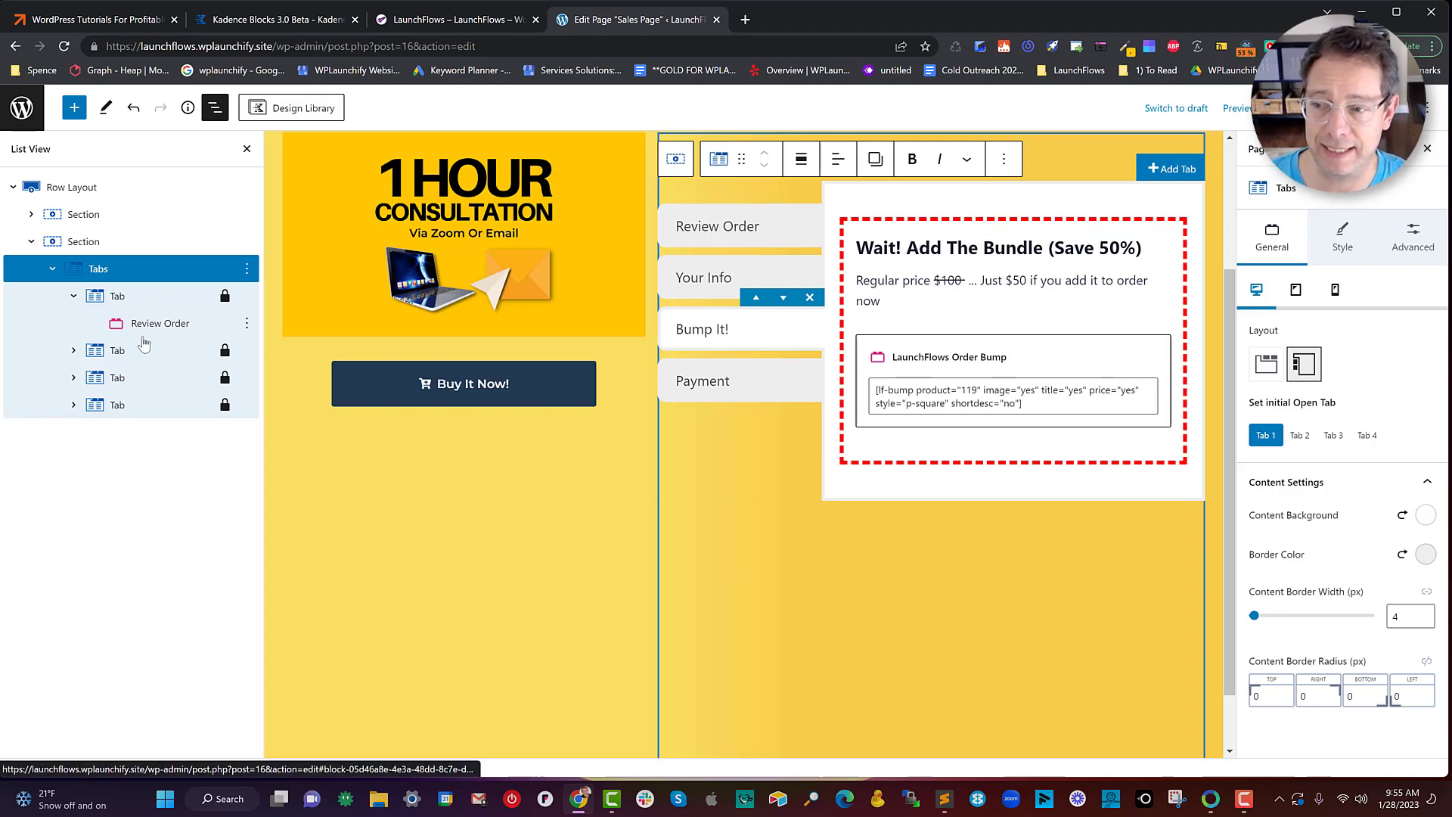
Step: Expand the Bump It! tab's nested blocks in the outline and select its Row Layout, followed by the Section inside it
click(73, 377)
click(95, 406)
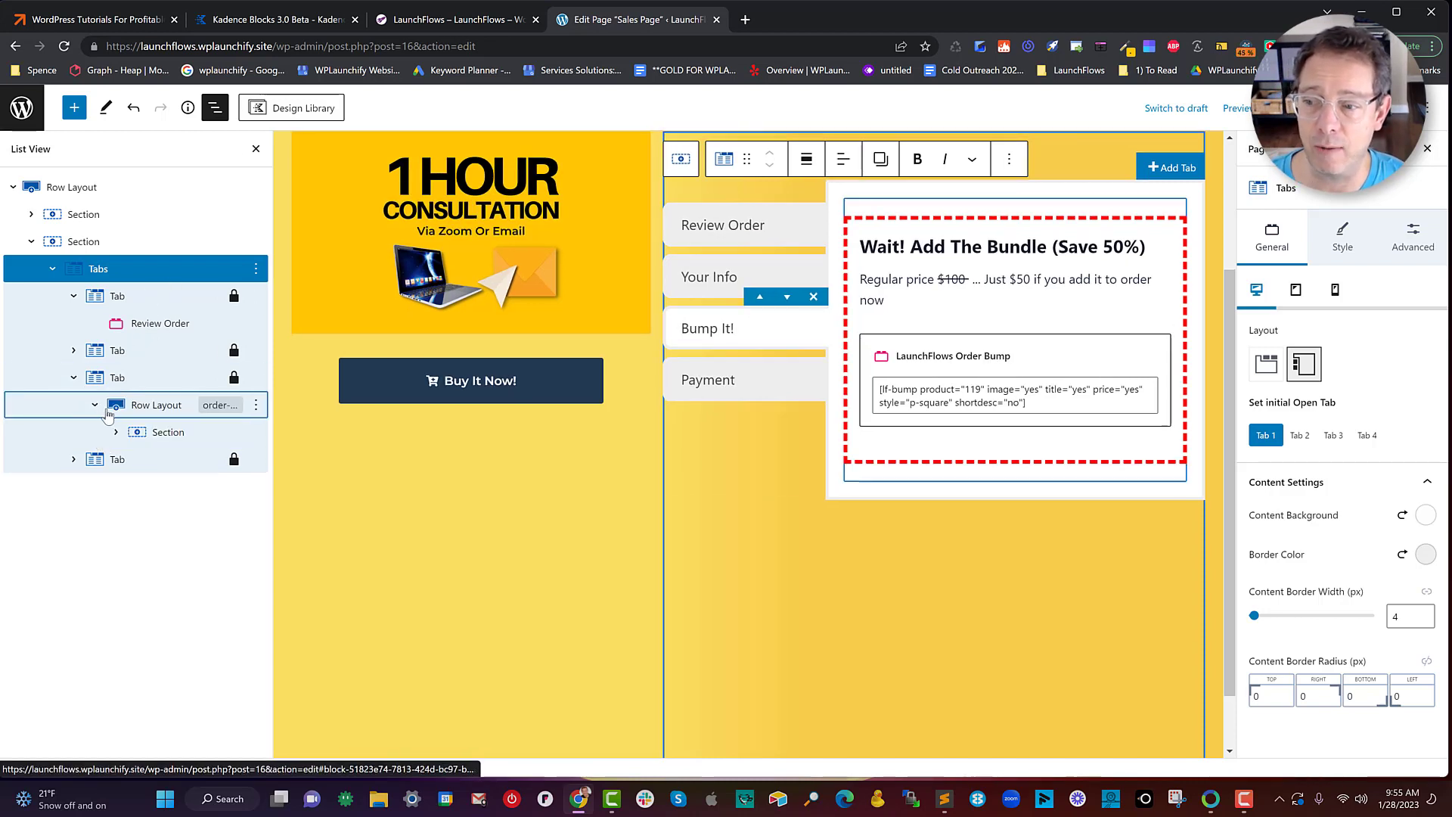
click(117, 434)
click(116, 433)
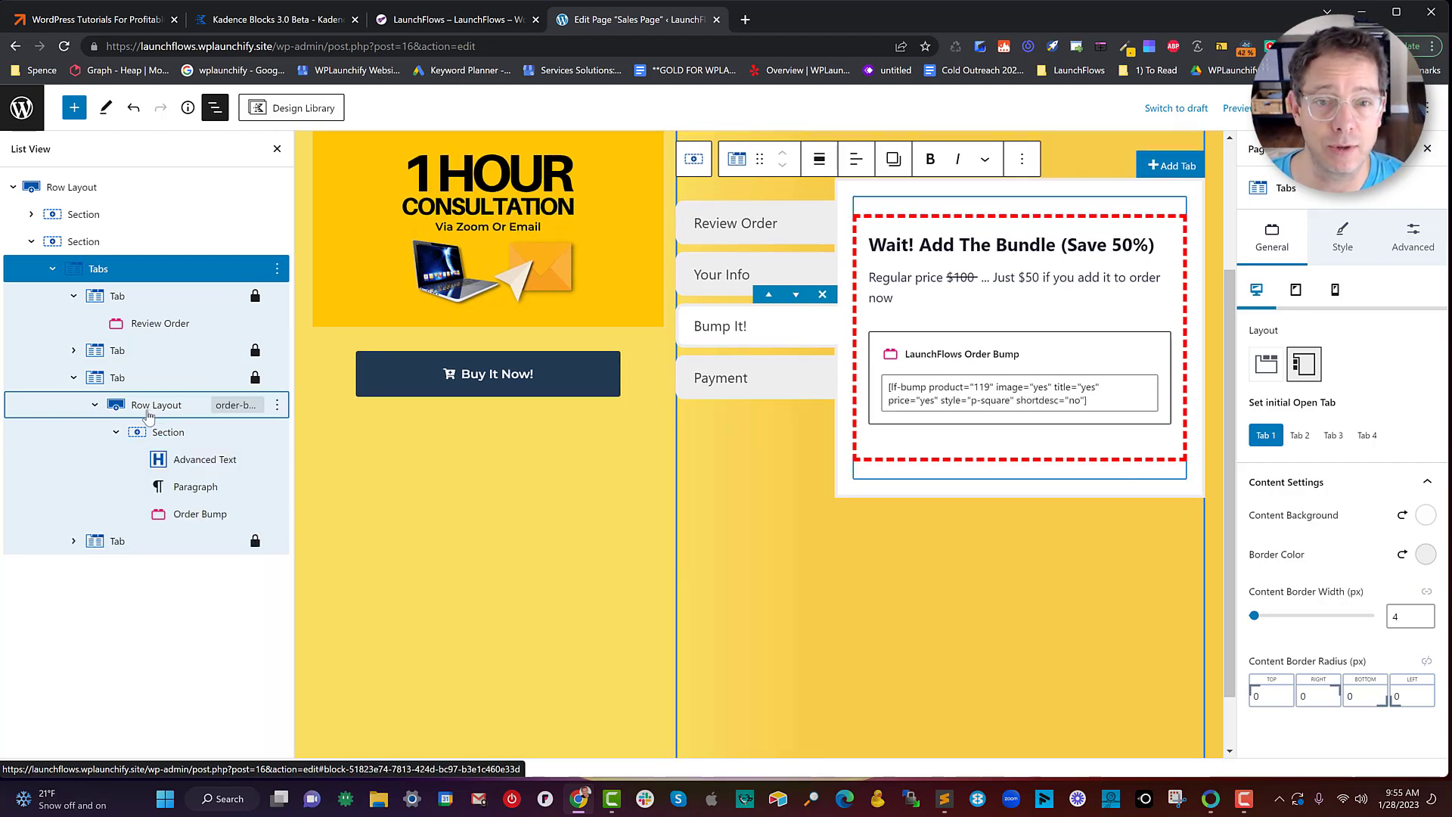
click(149, 409)
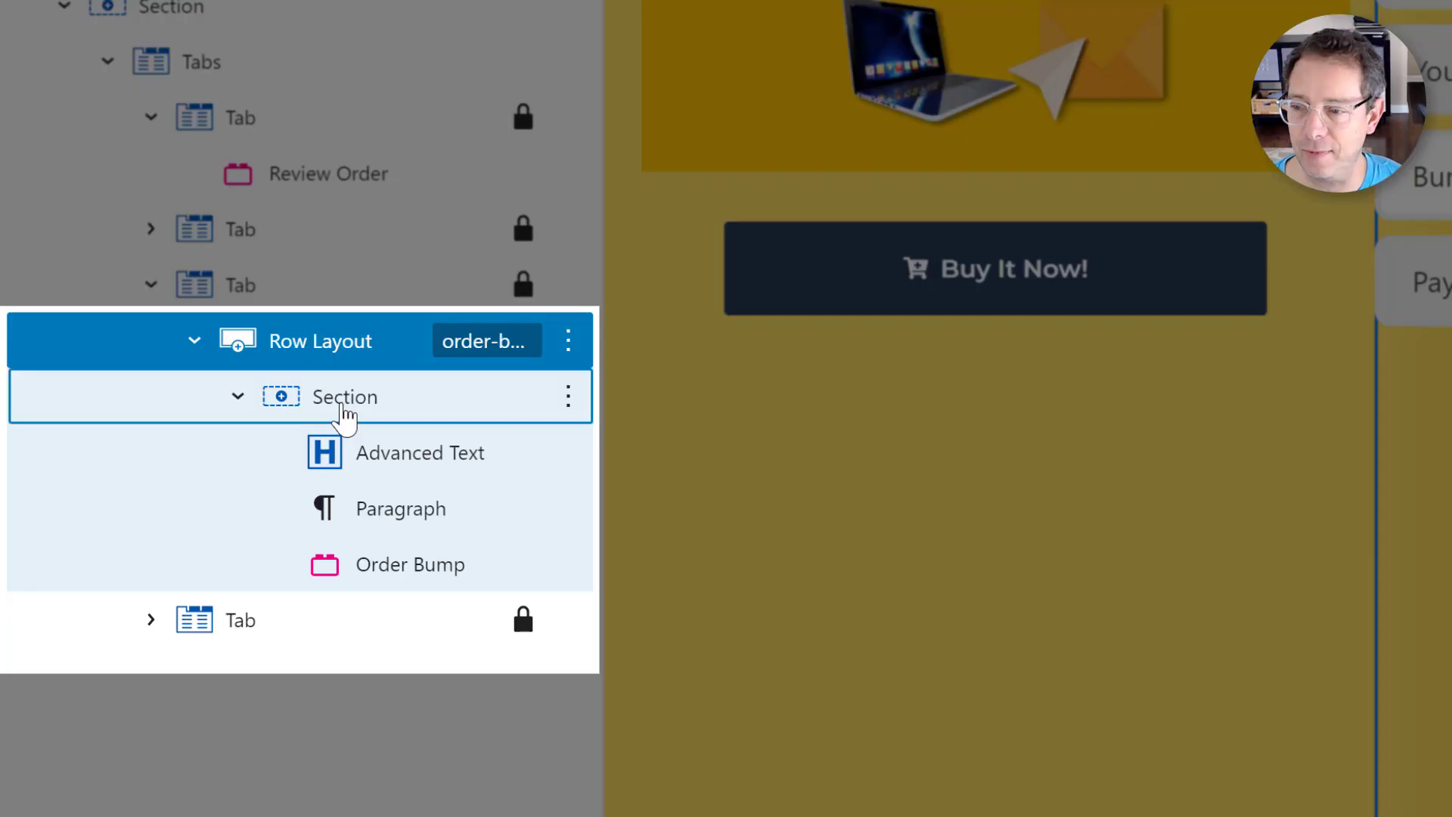
click(168, 438)
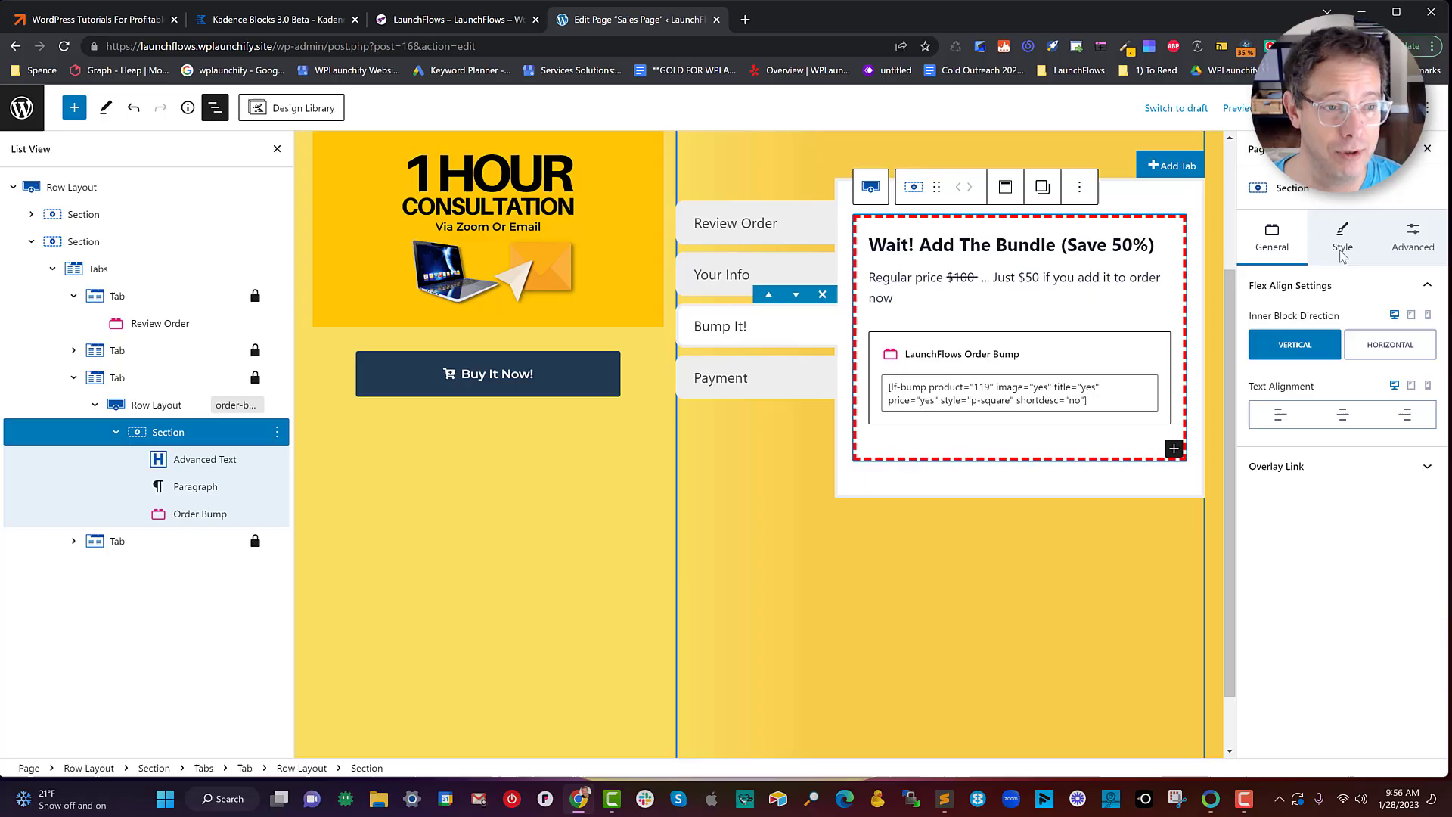
Step: Examine the border colour, line style, width and box shadow settings of the order bump Section
click(1342, 236)
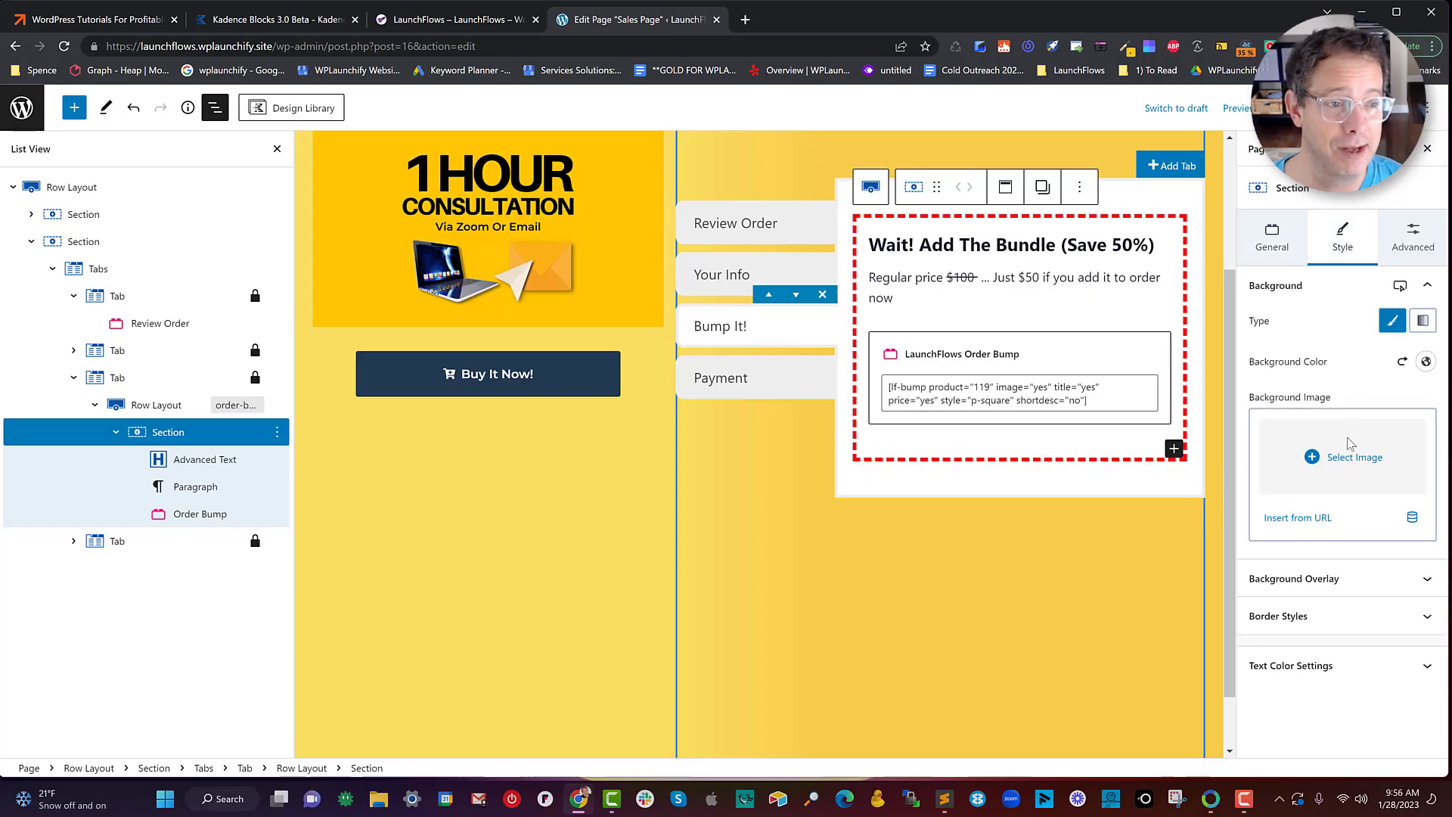
click(1329, 618)
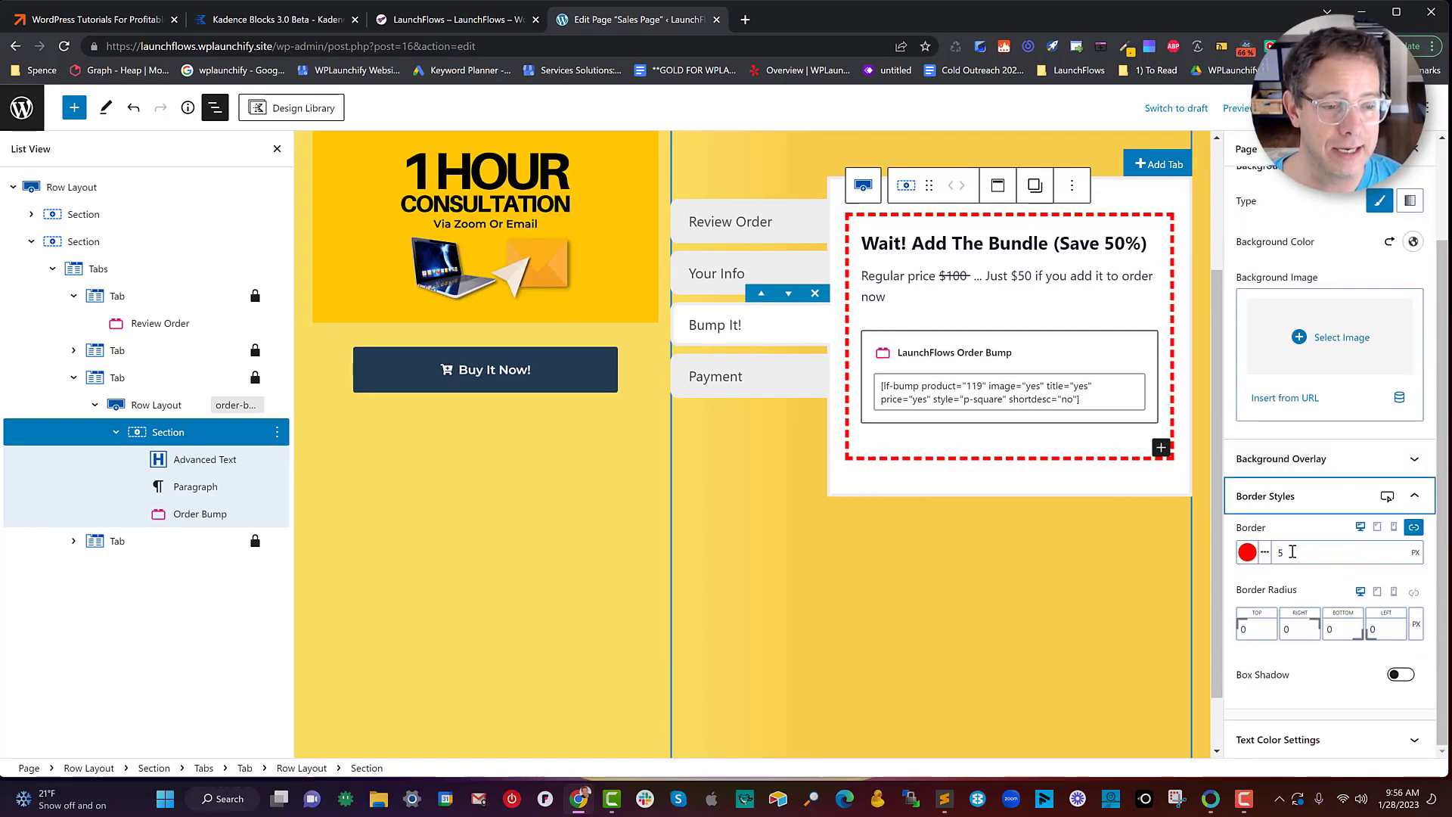
click(1247, 553)
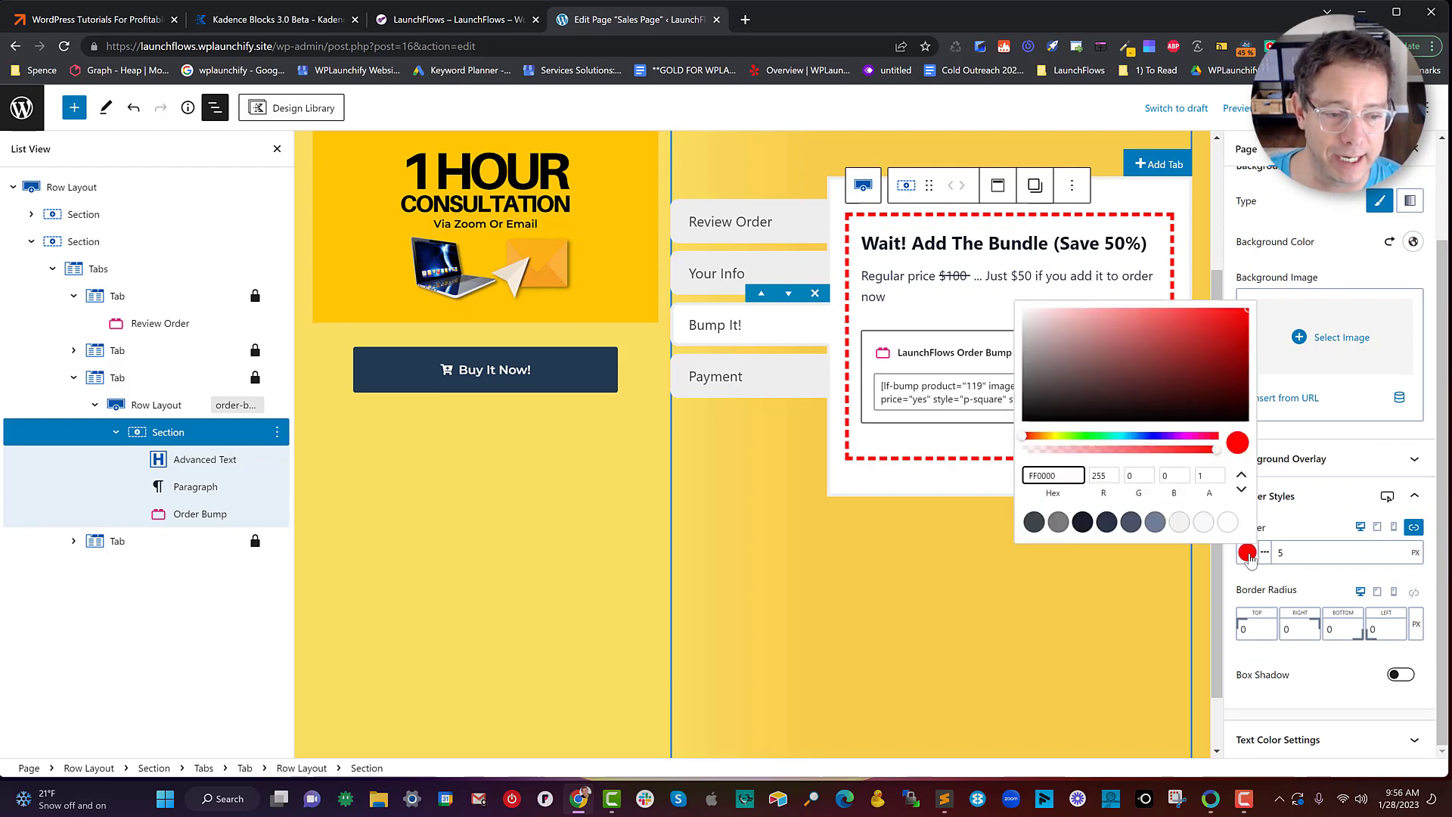
click(1248, 555)
click(1266, 554)
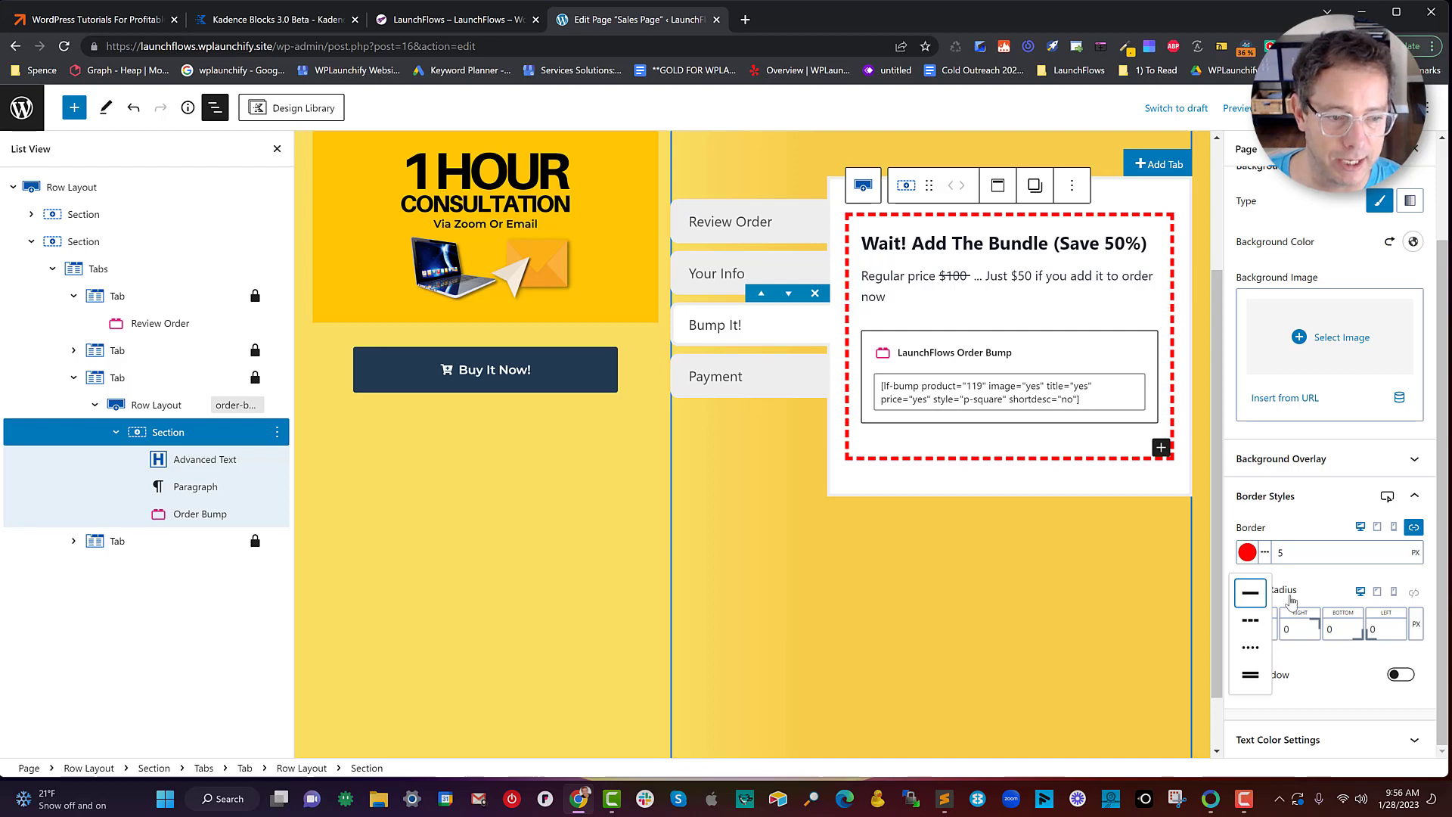
click(1299, 555)
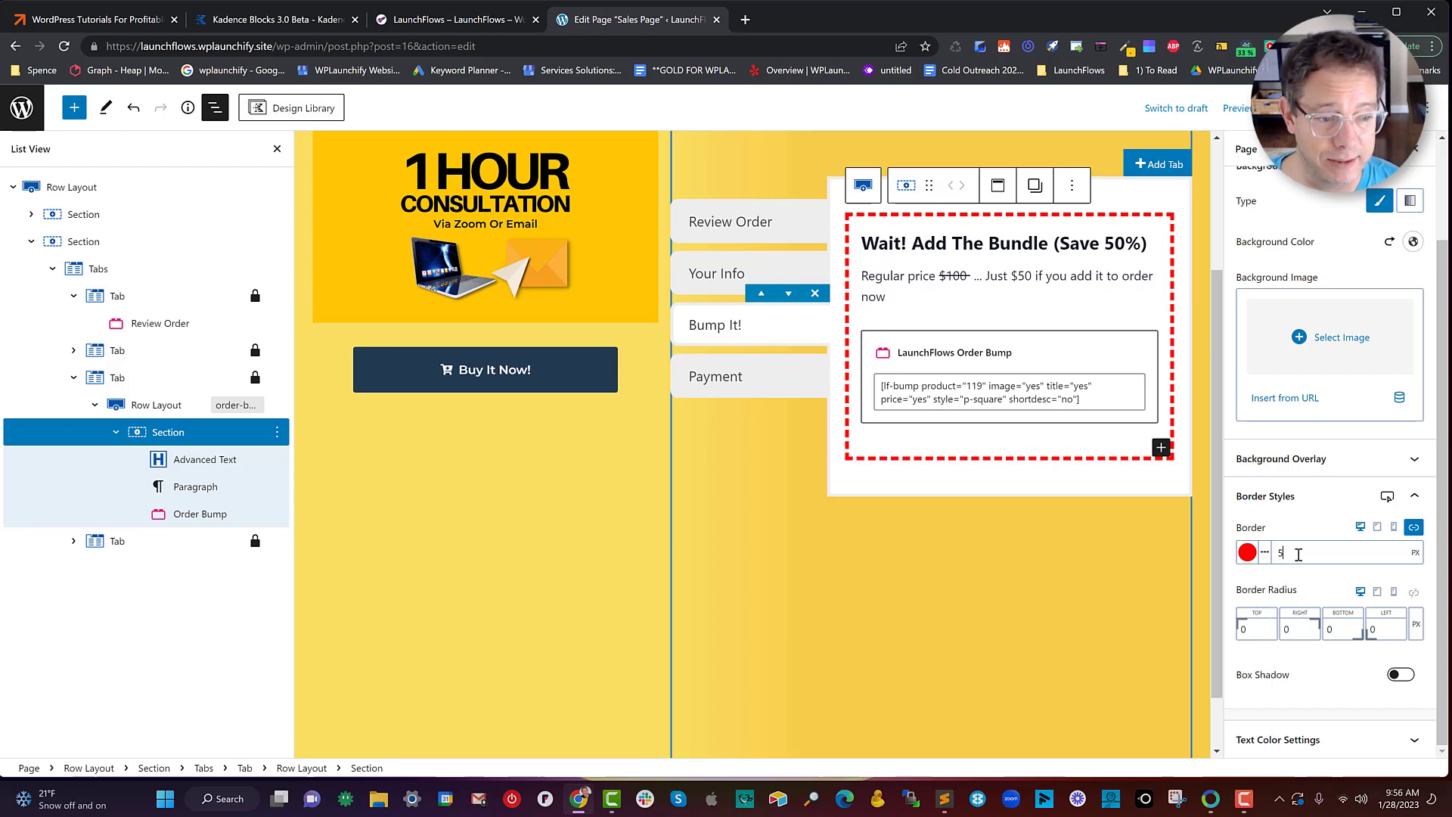
click(1399, 676)
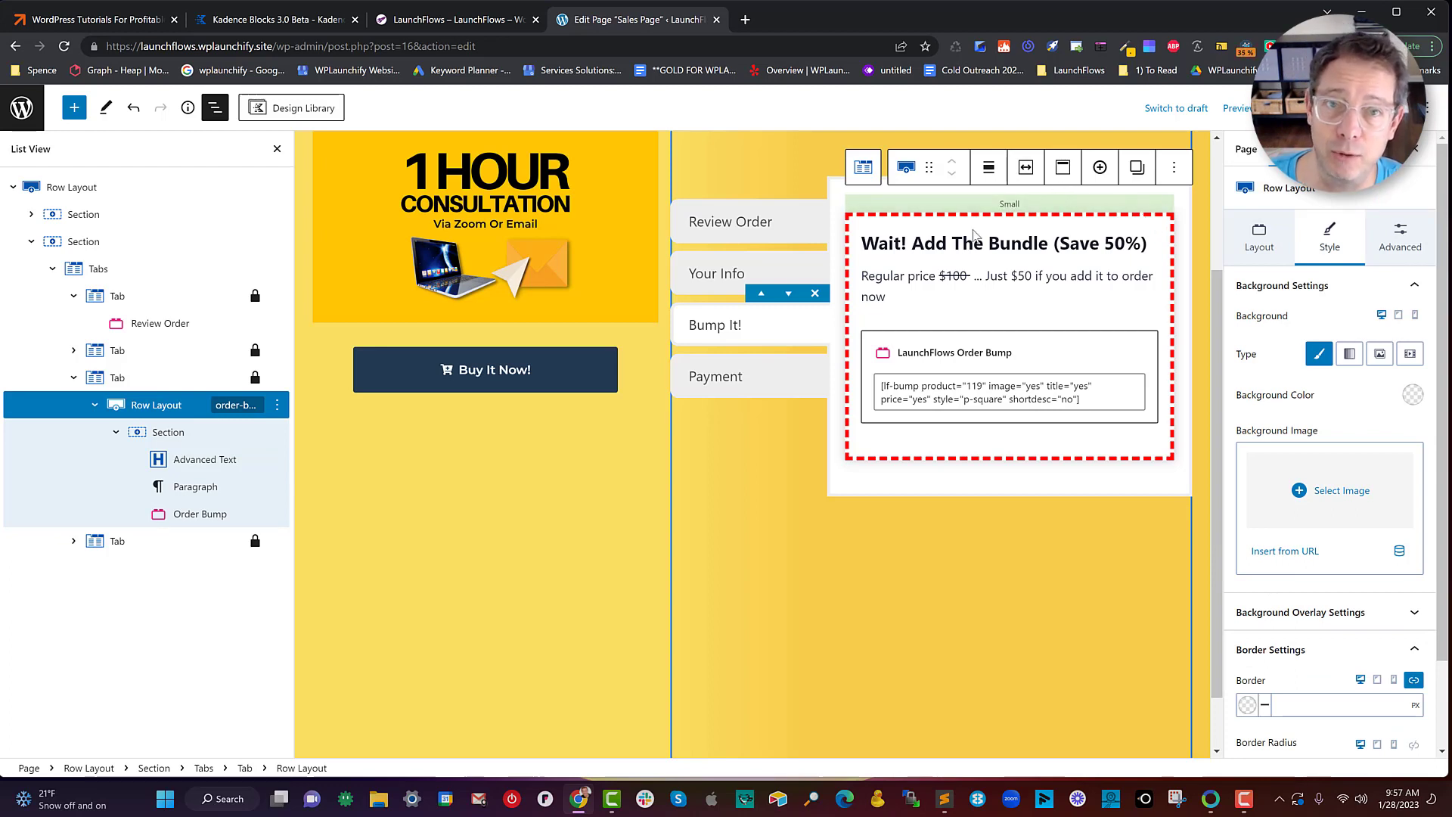
Step: Copy the styles of the order bump Row Layout and look through its other block options
click(1136, 169)
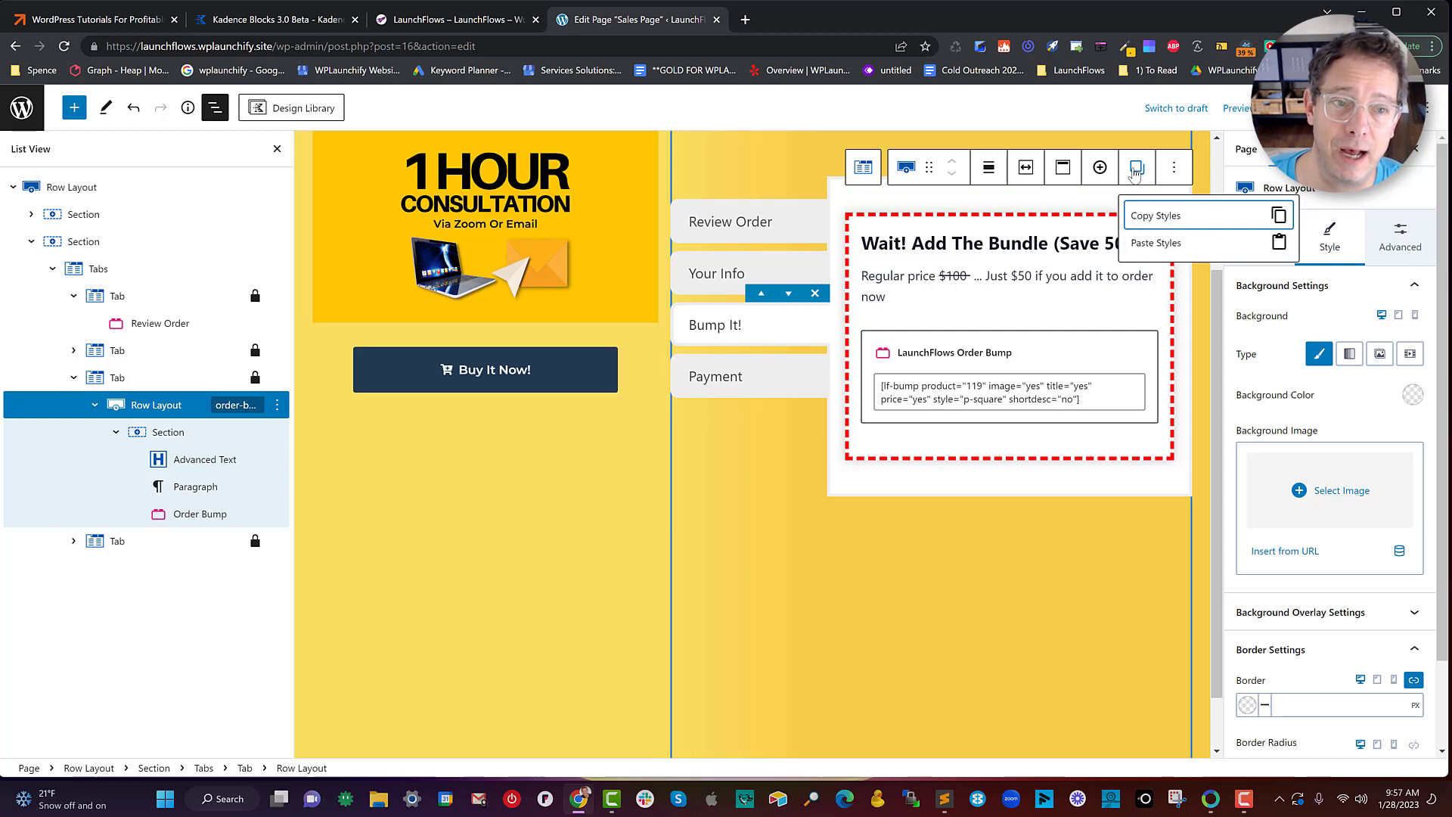
click(1143, 220)
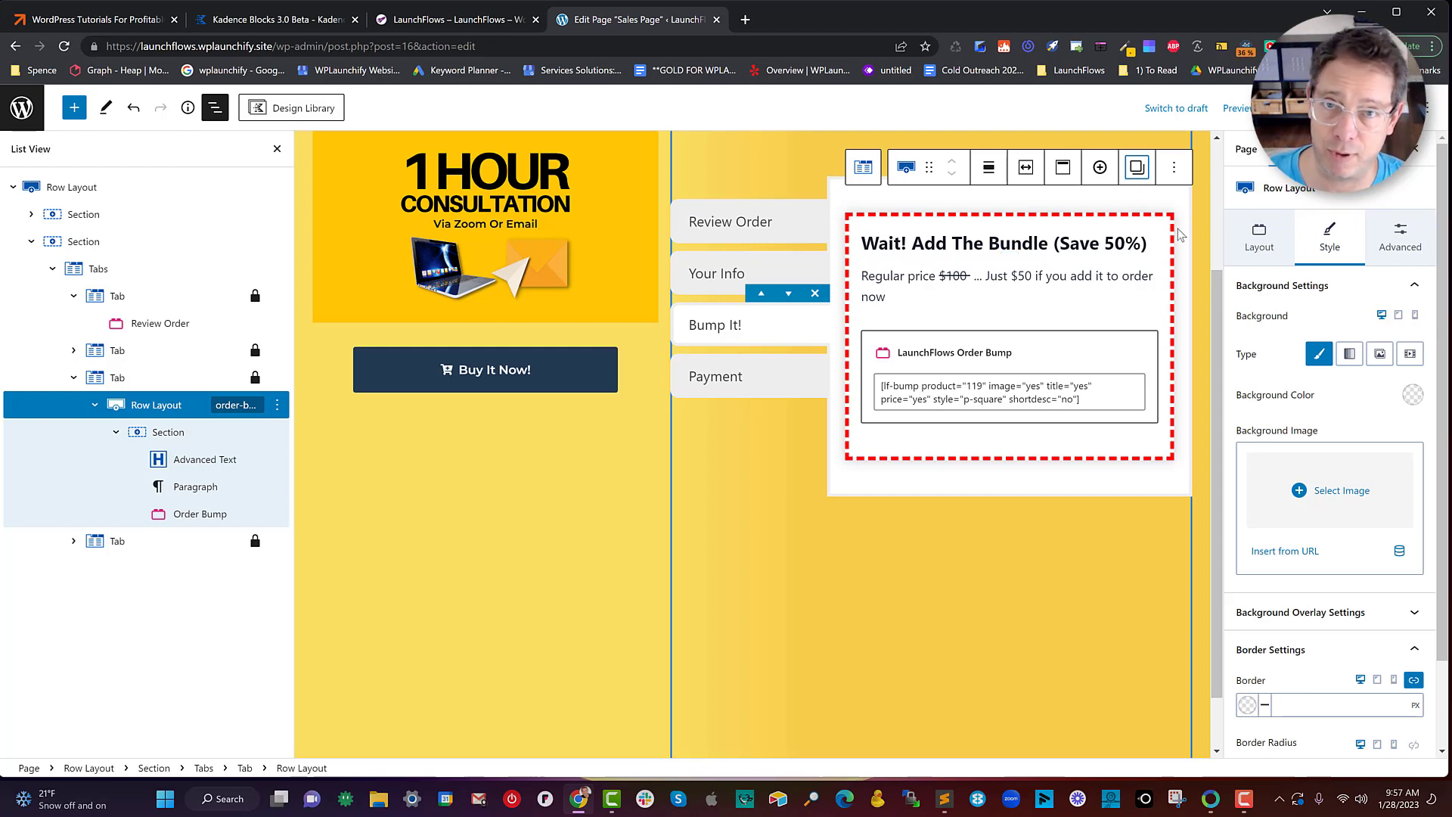
click(1174, 167)
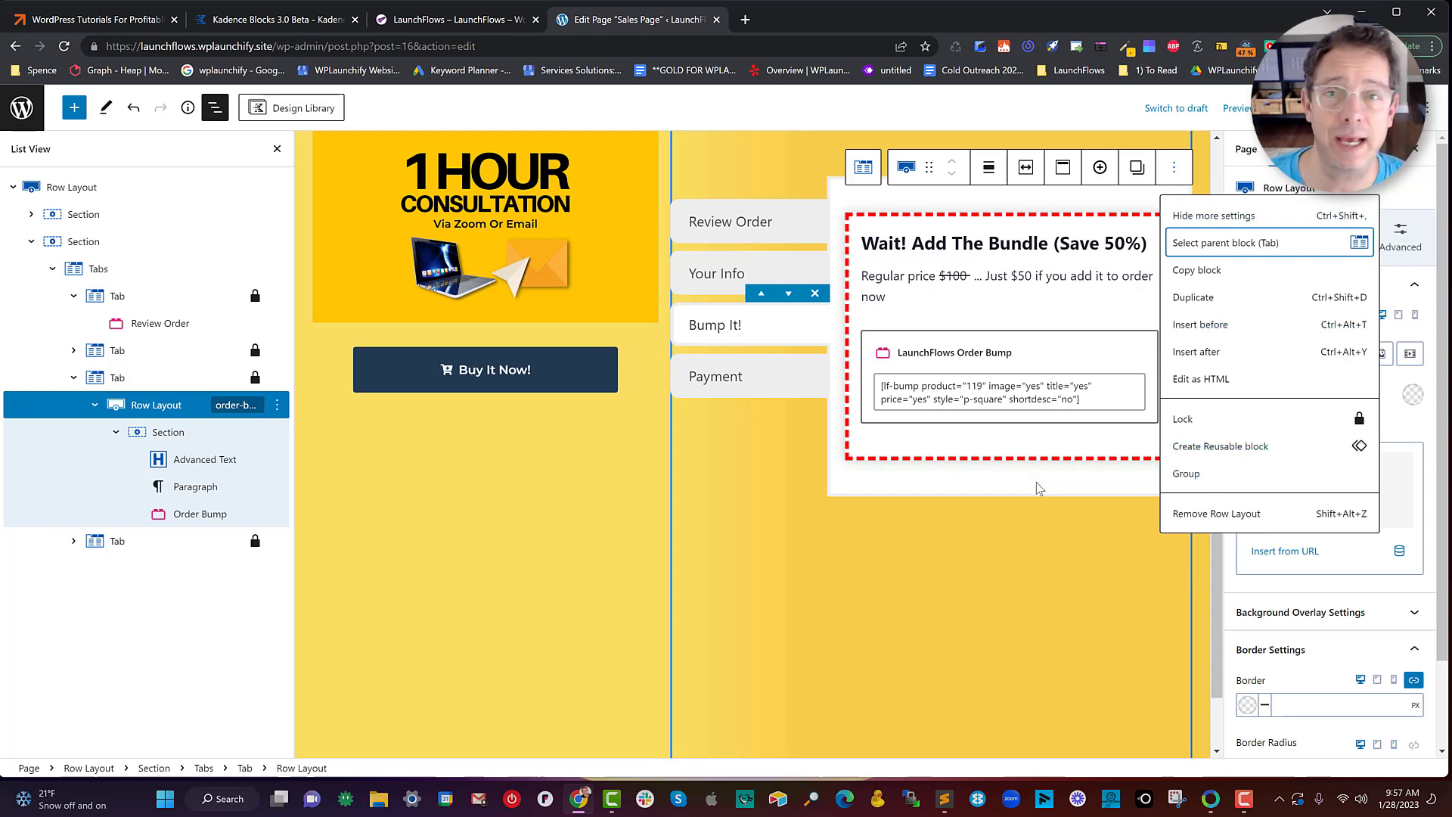
click(1028, 594)
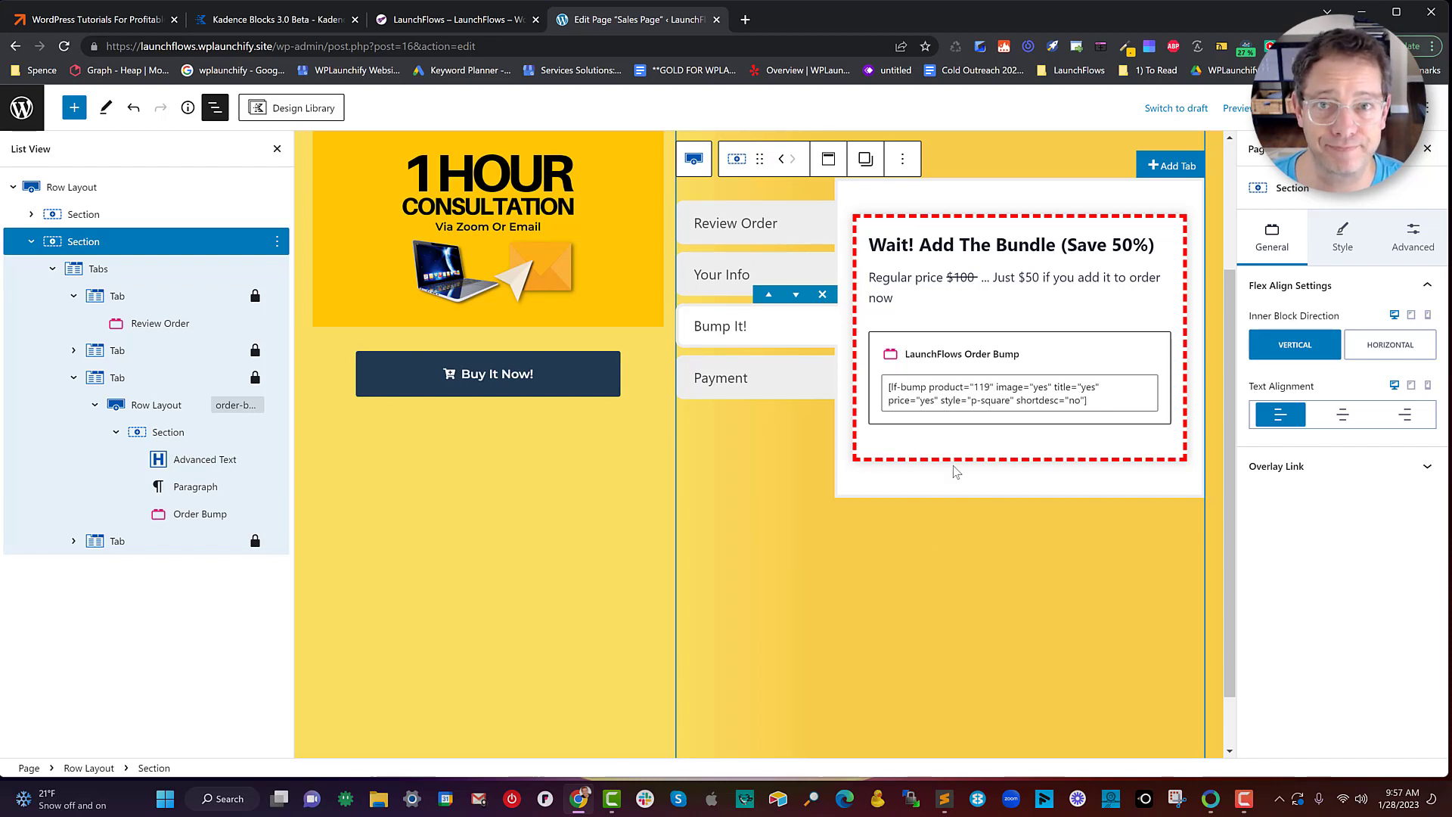
Step: Show the contents of the Payment tab and select its LaunchFlows WooCommerce Coupon block
click(756, 382)
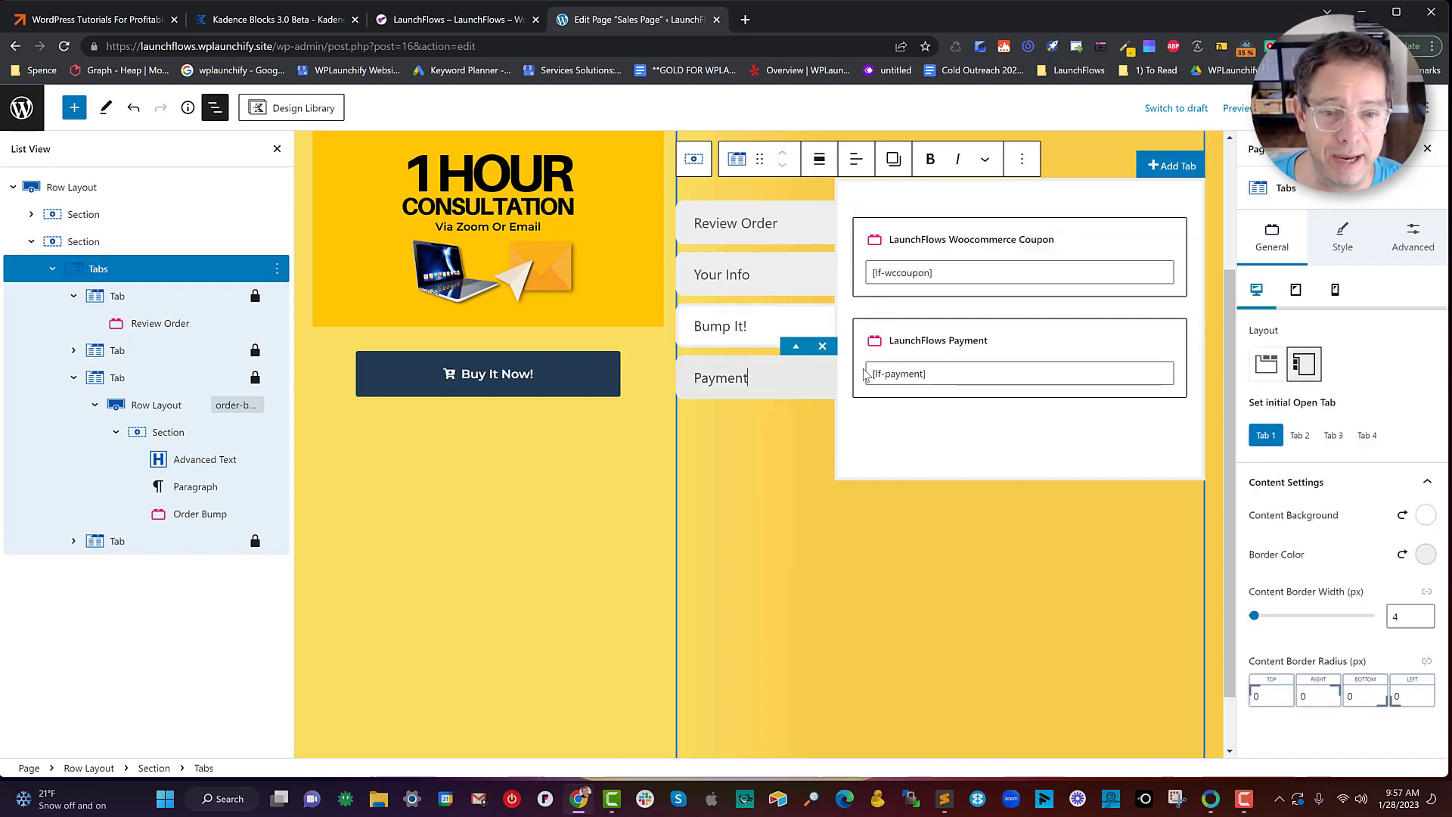
click(878, 274)
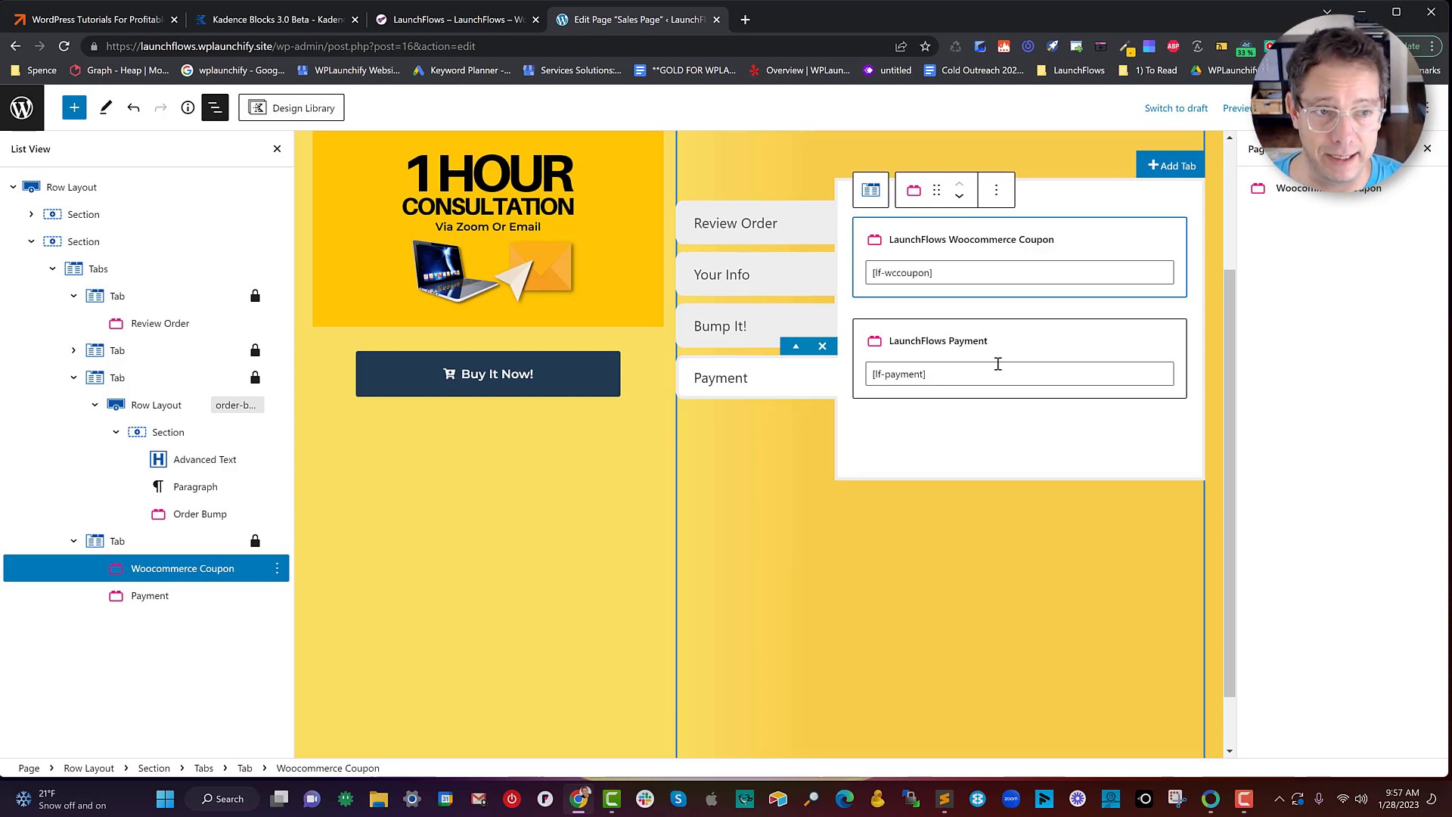
scroll(1001, 350, up, 3)
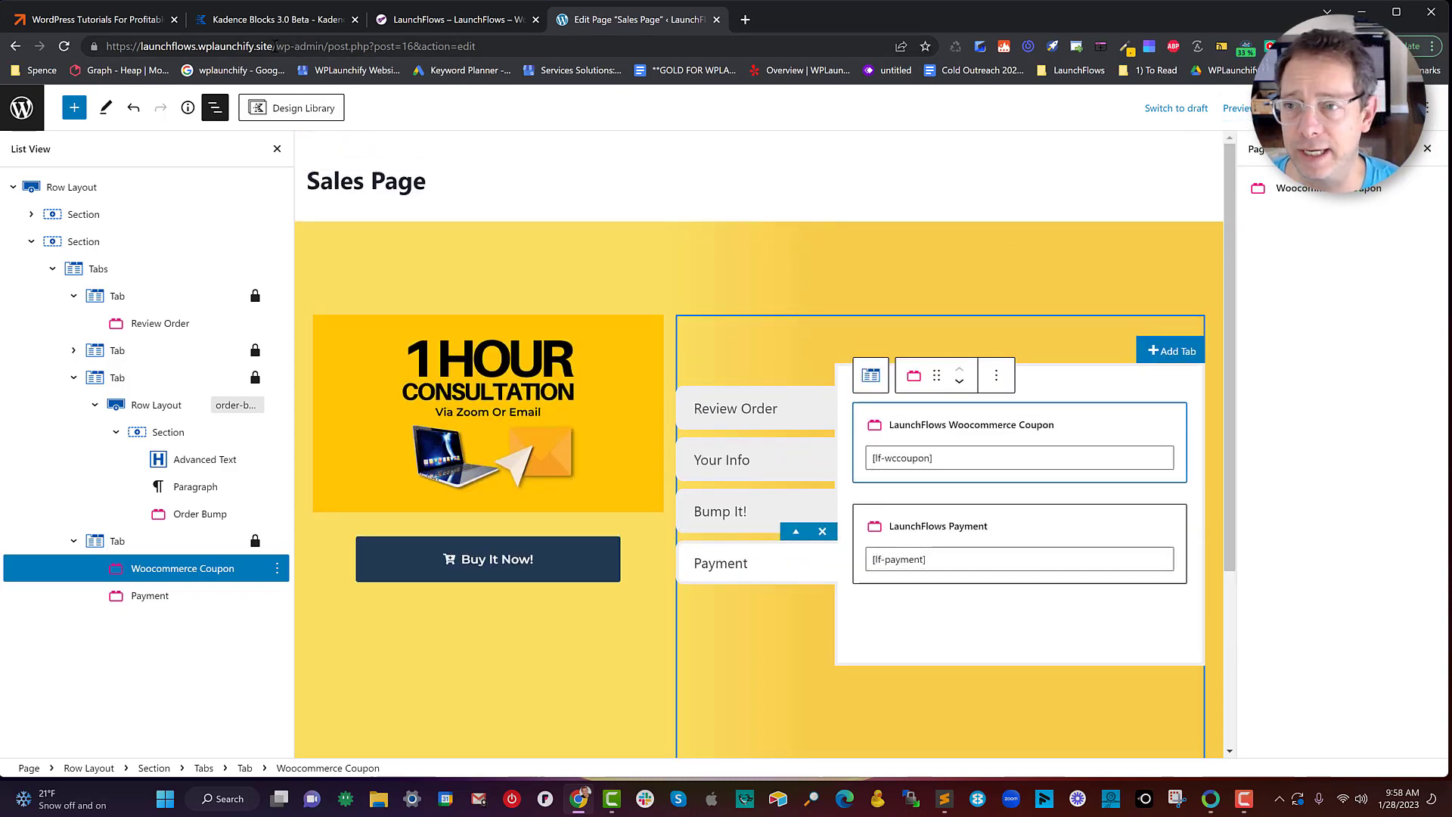
Step: Load the live sales page at launchflows.wplaunchify.site/sales-page in a new browser tab
click(424, 46)
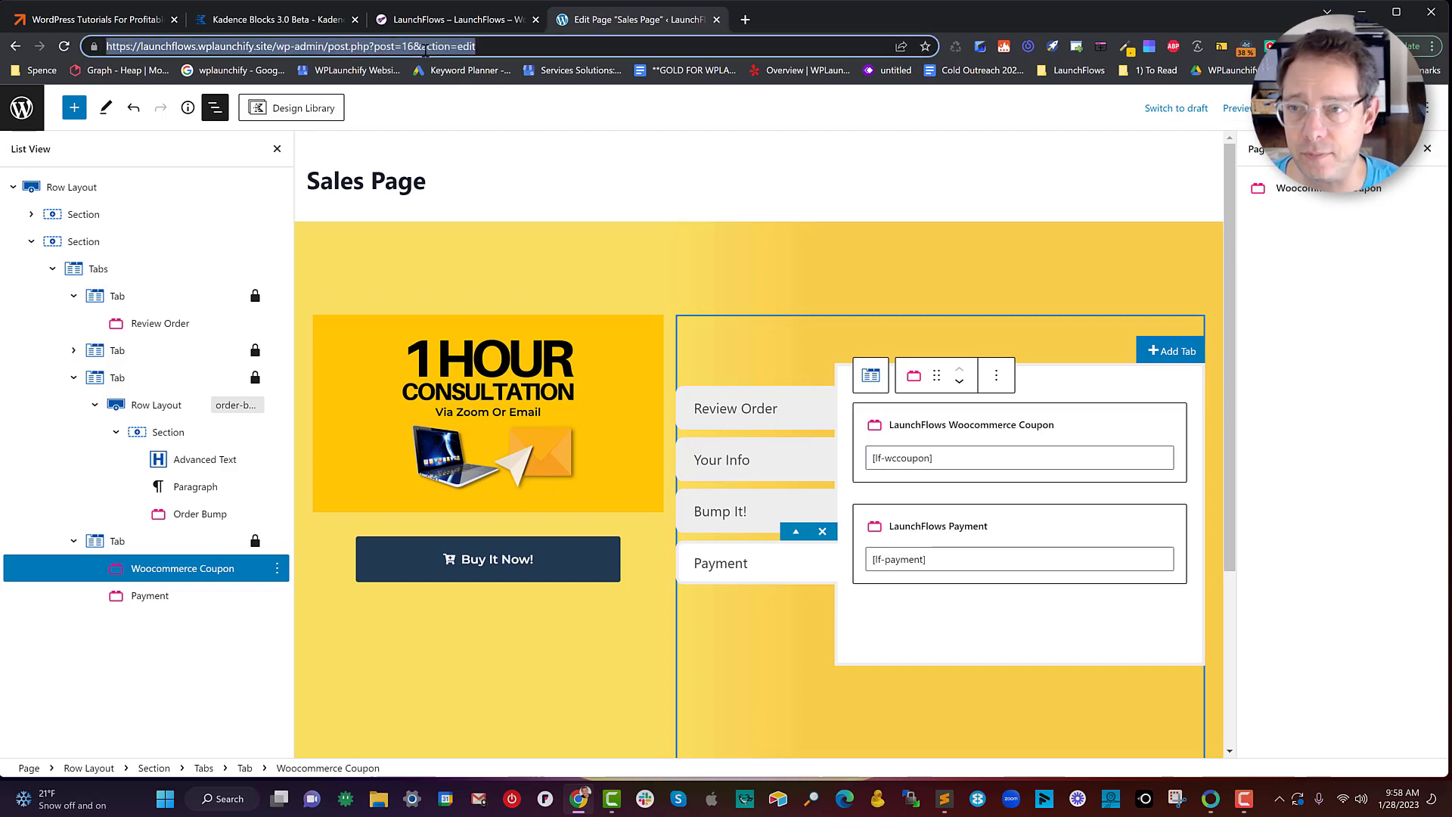
click(744, 19)
key(ctrl+v)
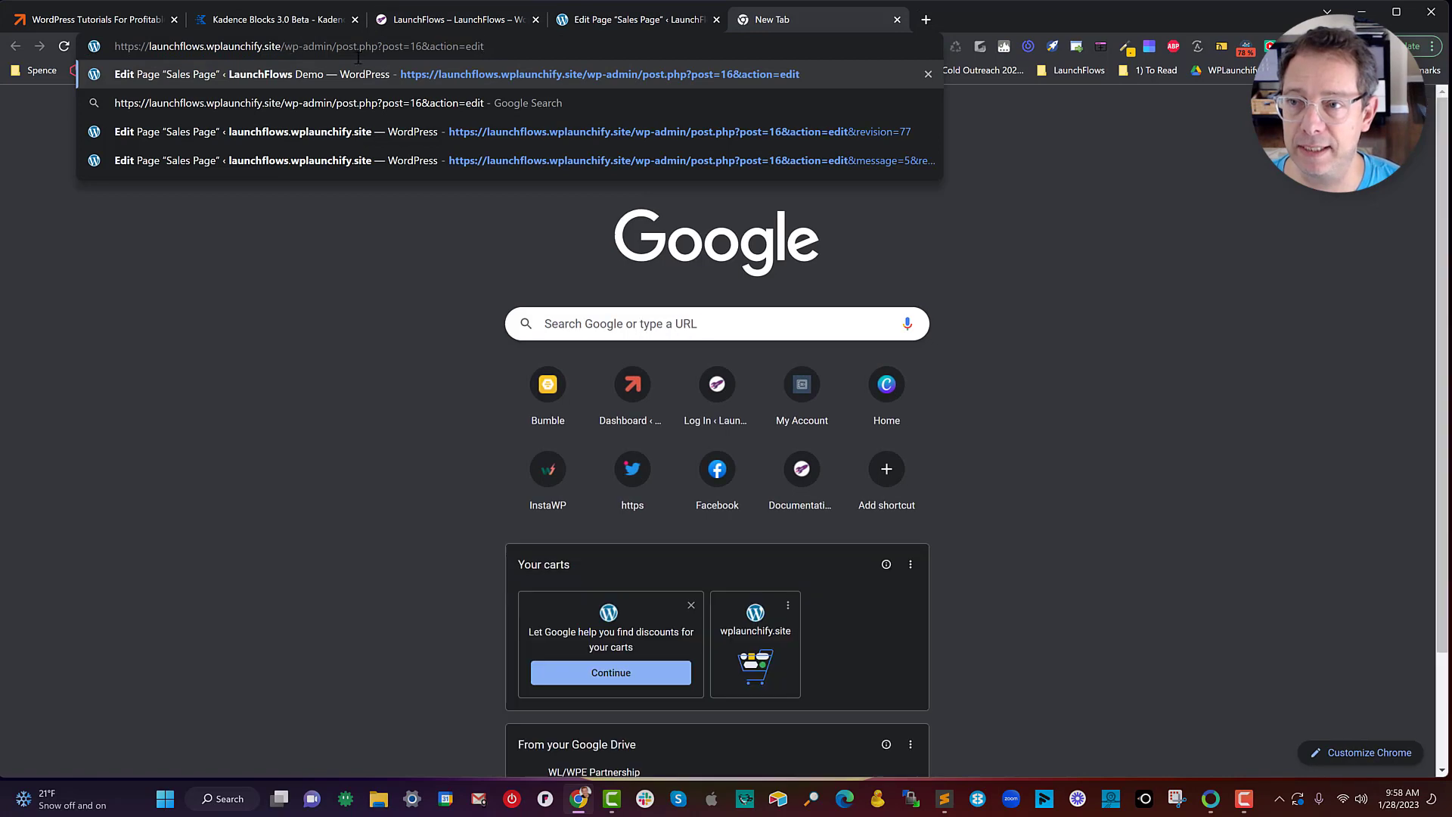
key(BackSpace)
key(BackSpace)
text(sales-page)
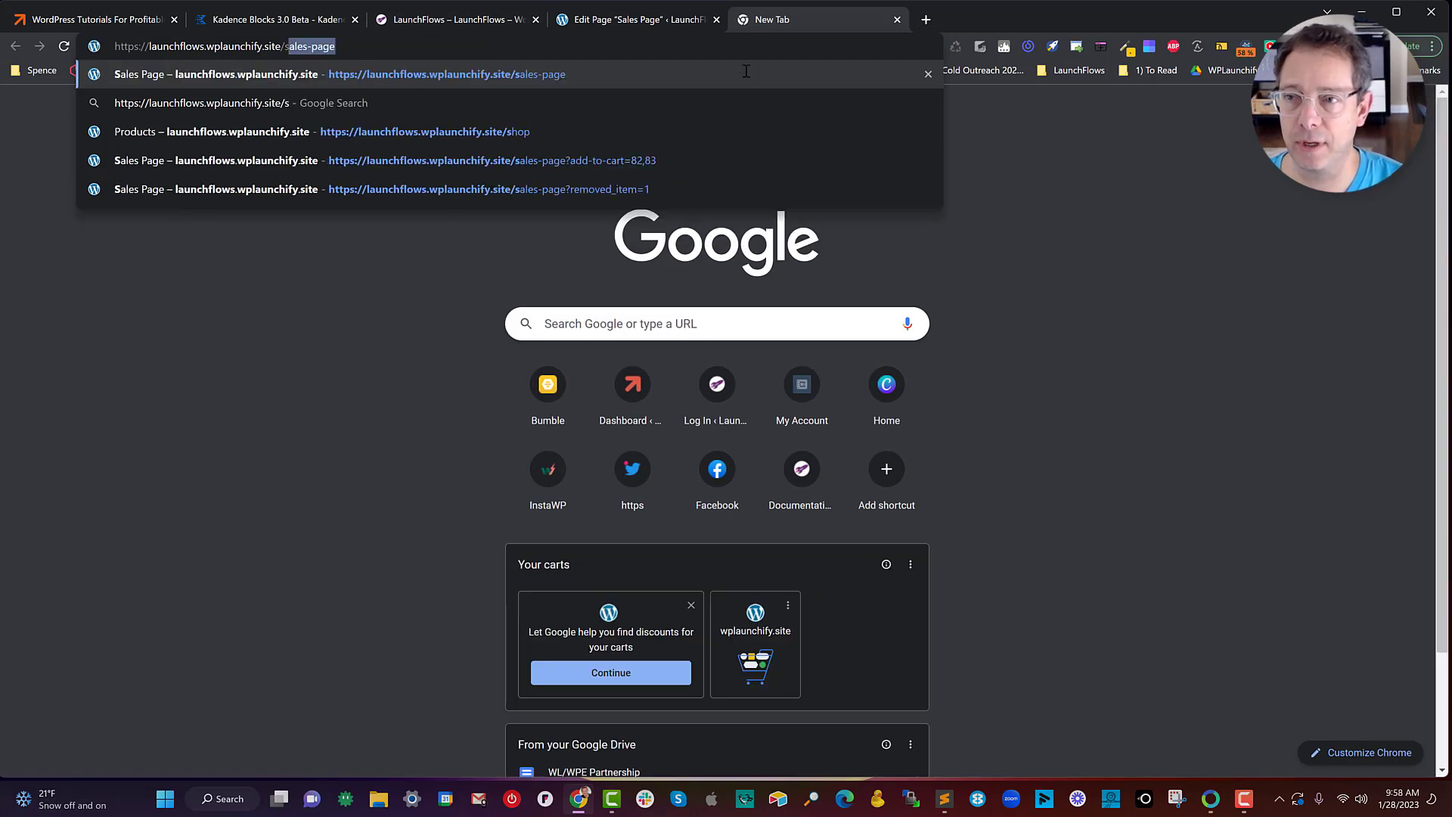
key(Return)
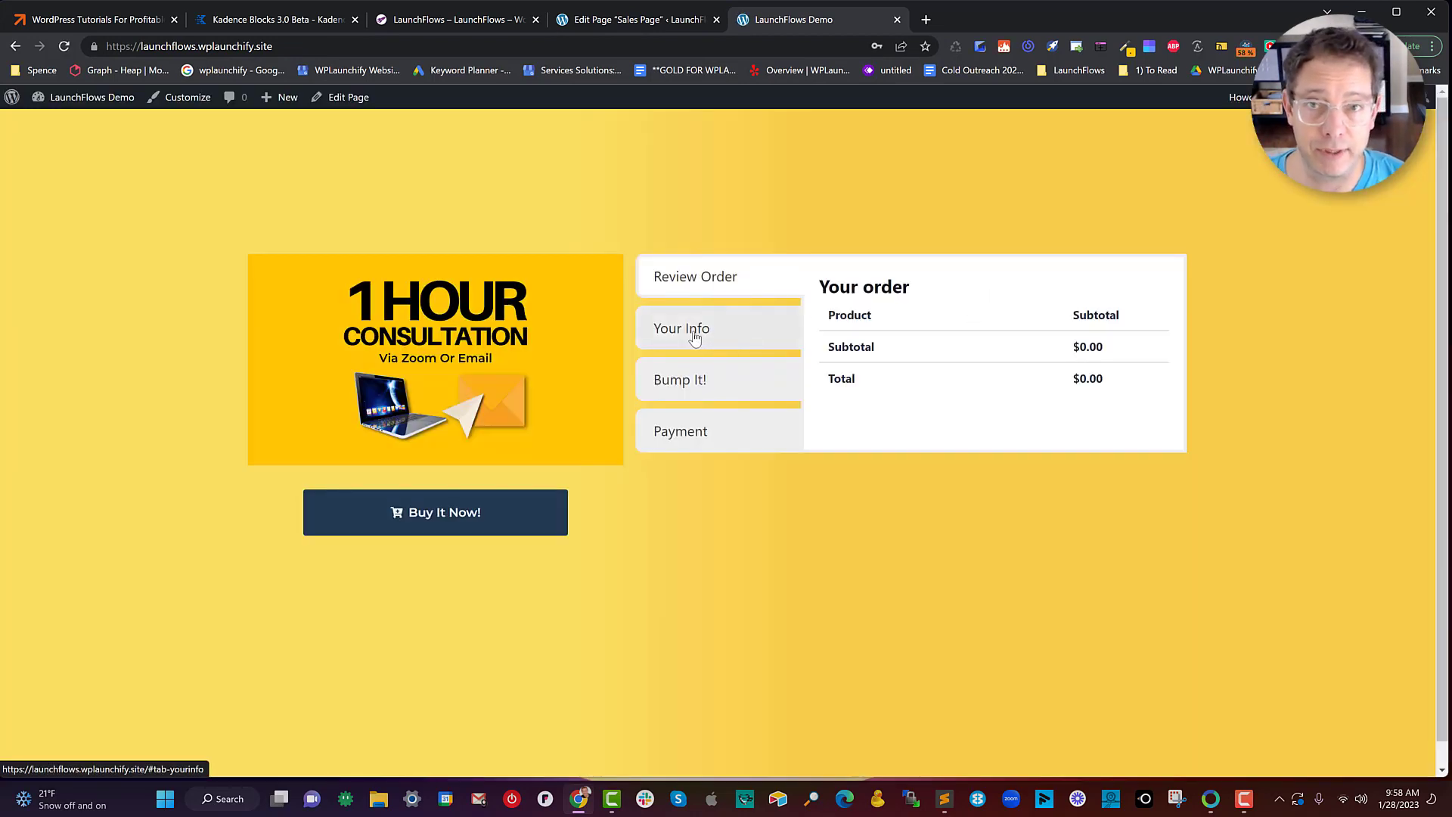
Step: Copy the Buy It Now! link address and load checkout?add-to-cart=24 in a new browser tab
right_click(407, 514)
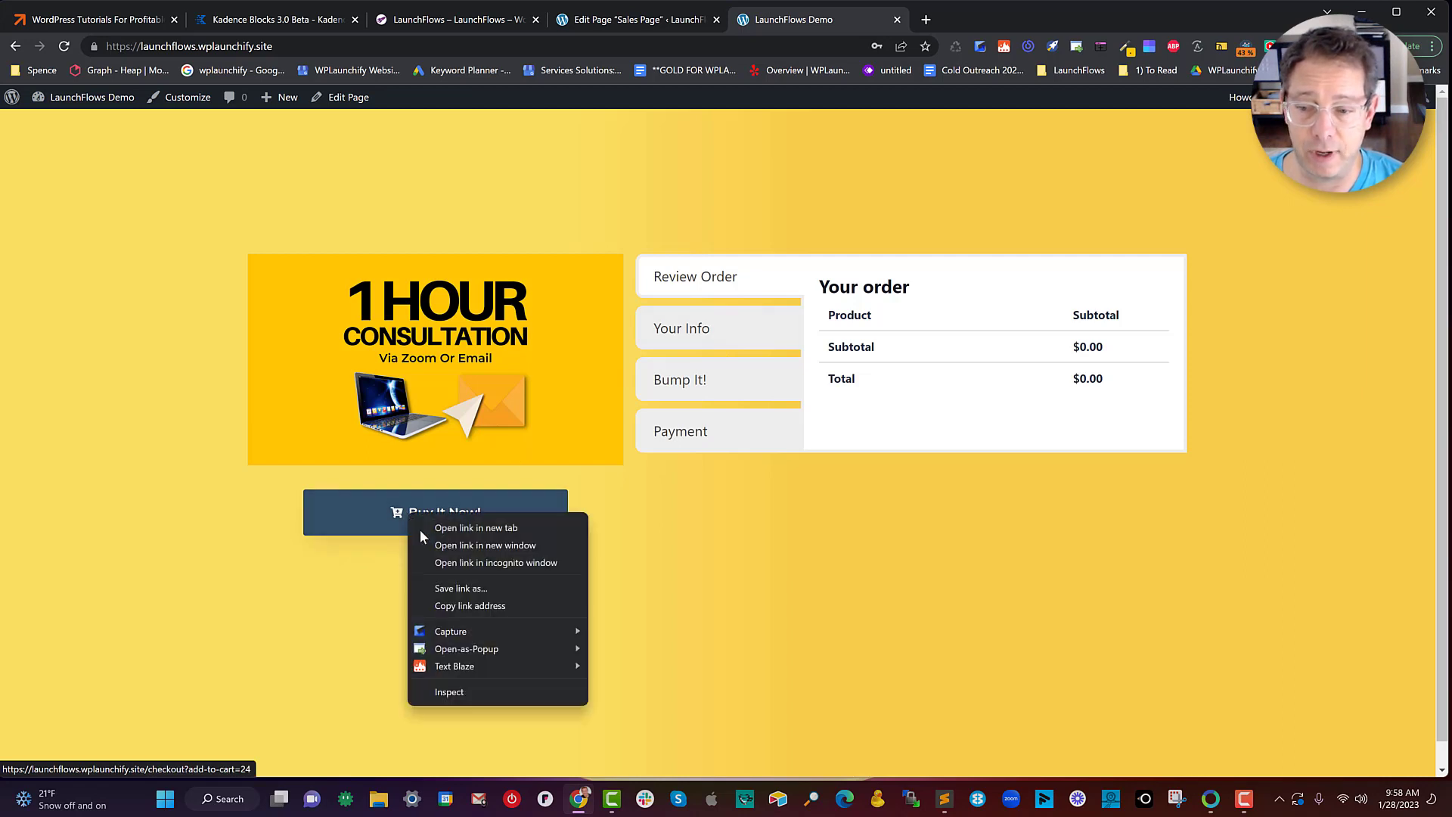
click(458, 602)
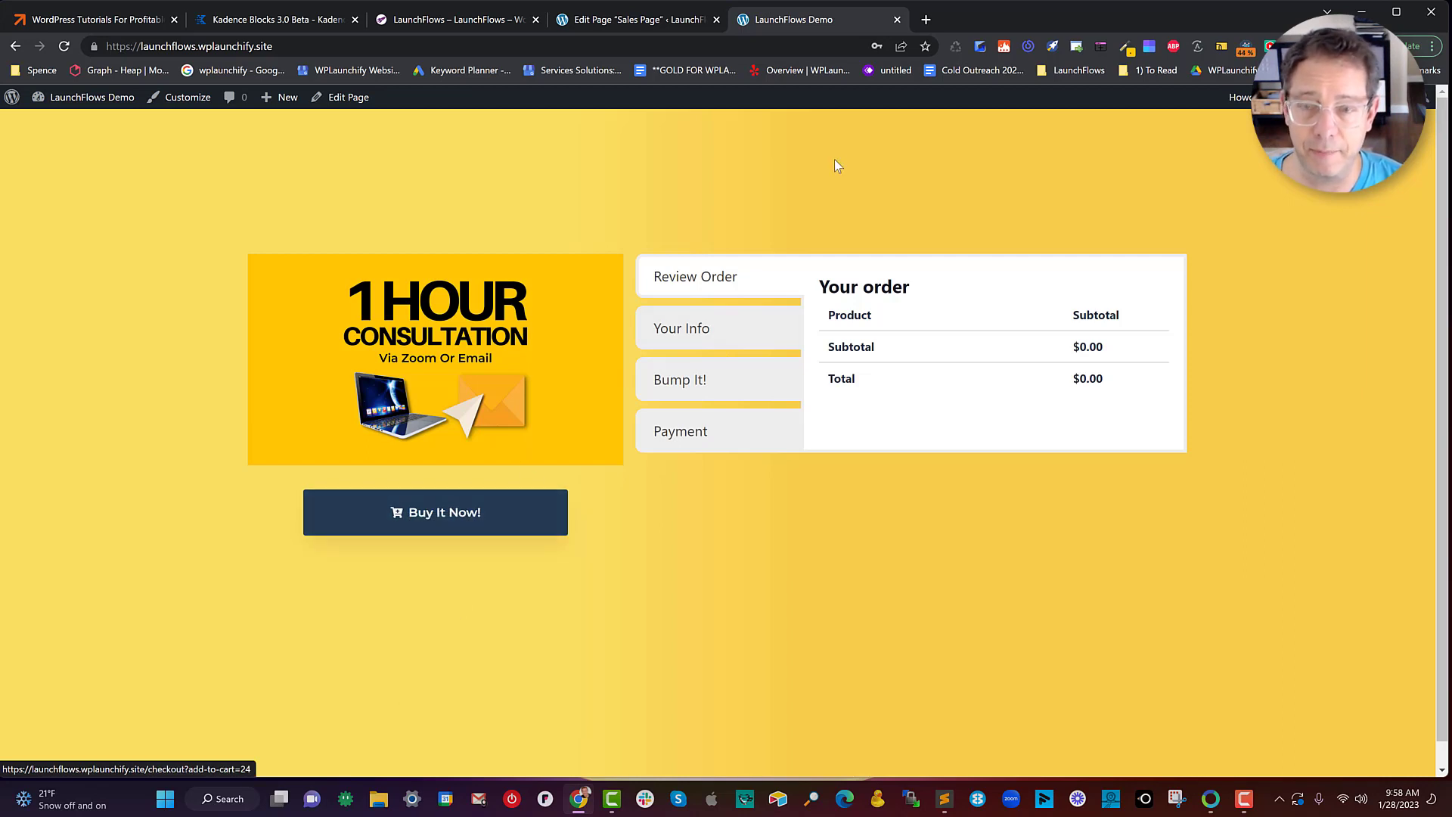
click(924, 22)
key(ctrl+v)
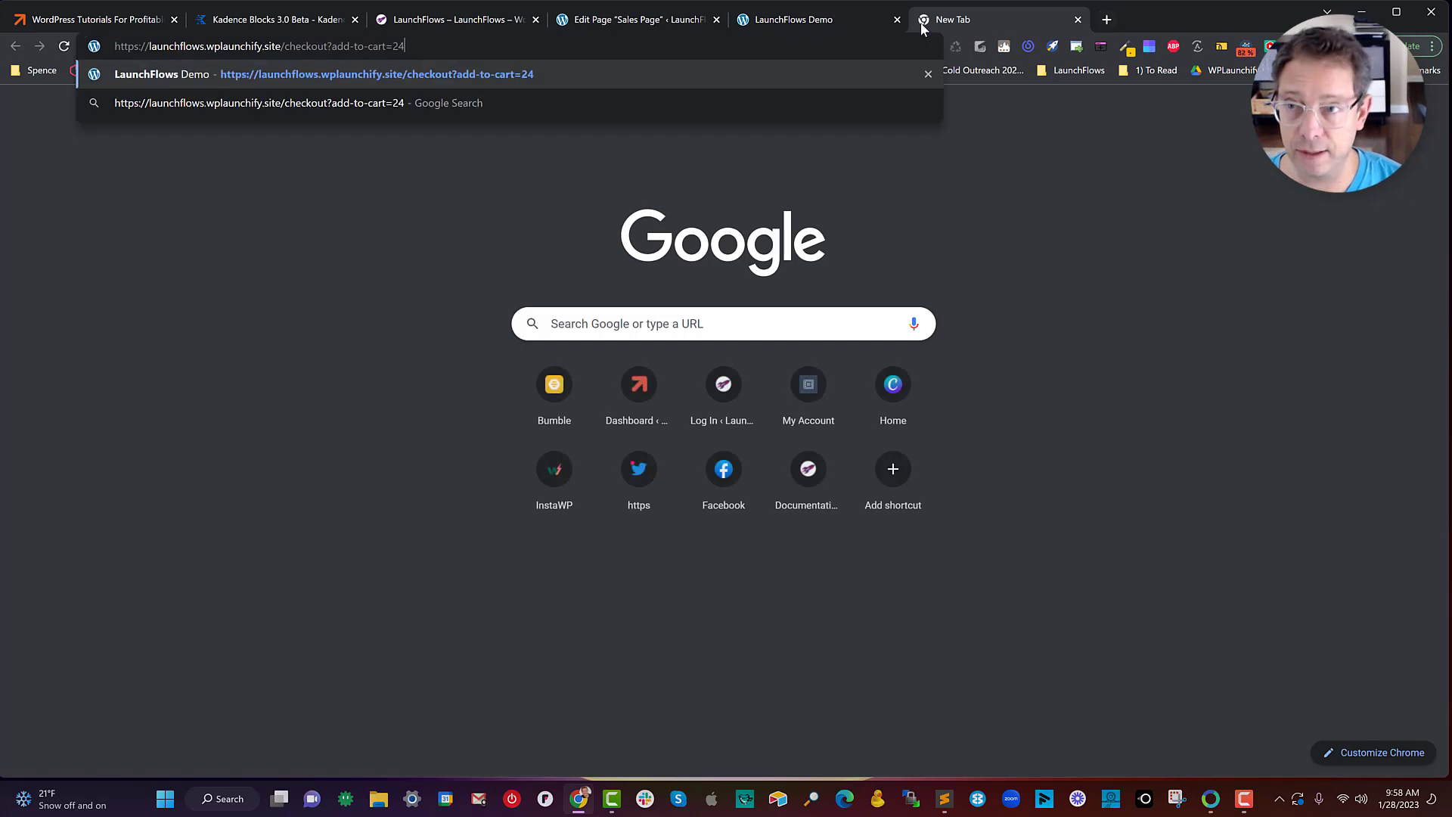
key(Return)
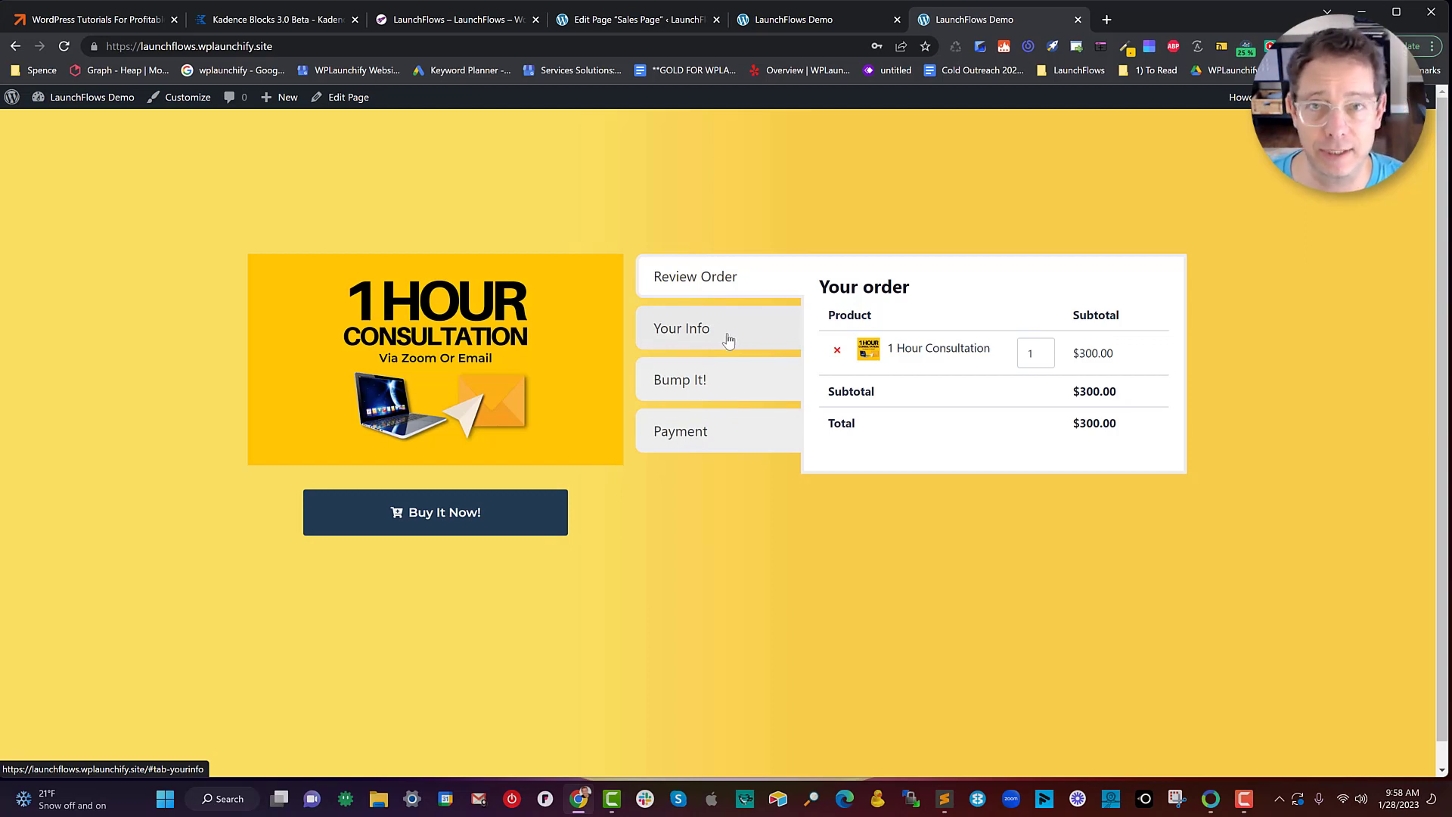
Step: Display the Bump It! tab, copy its link address and load the #tab-bumpit URL in a new browser tab
click(689, 384)
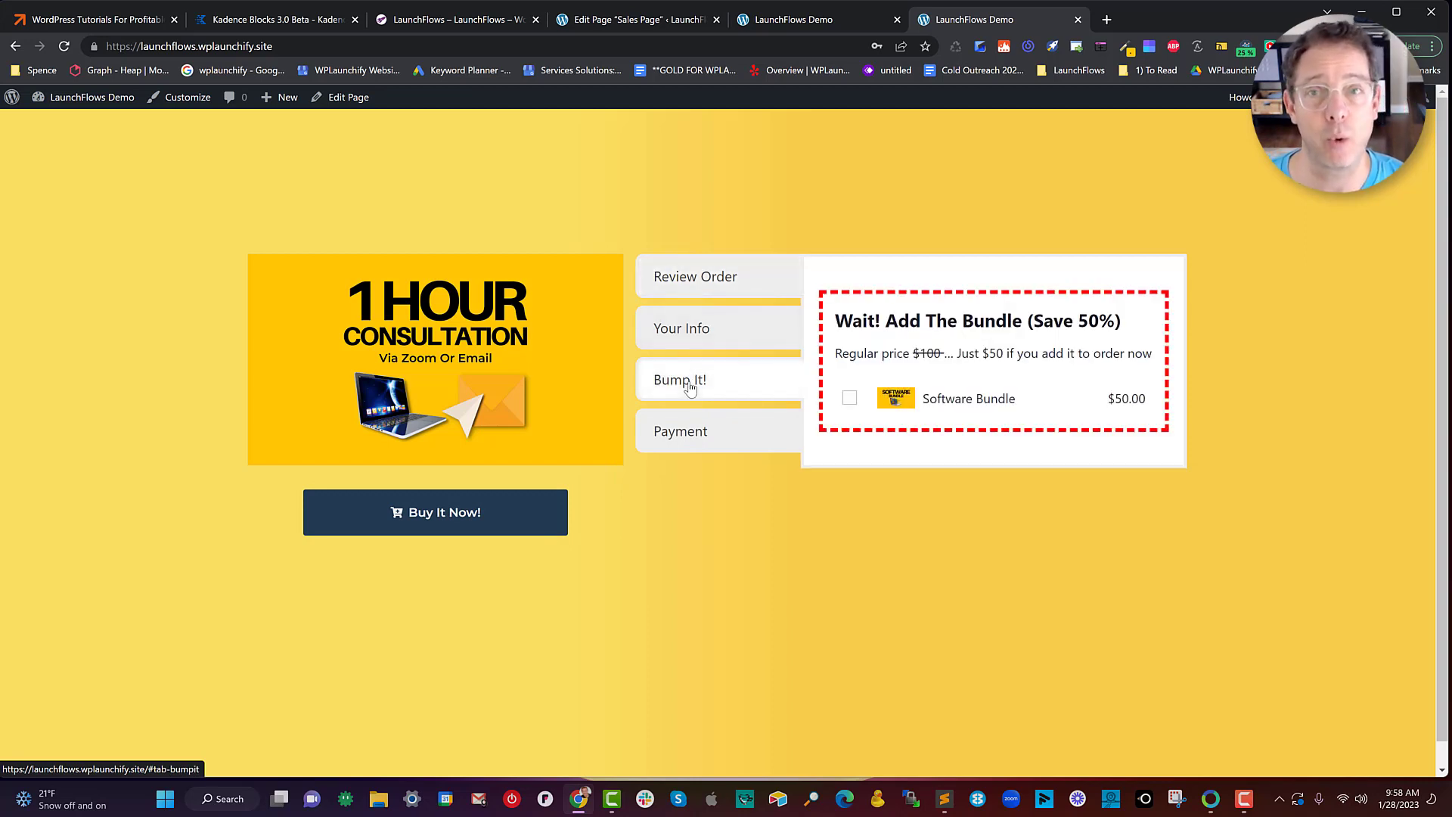
right_click(687, 387)
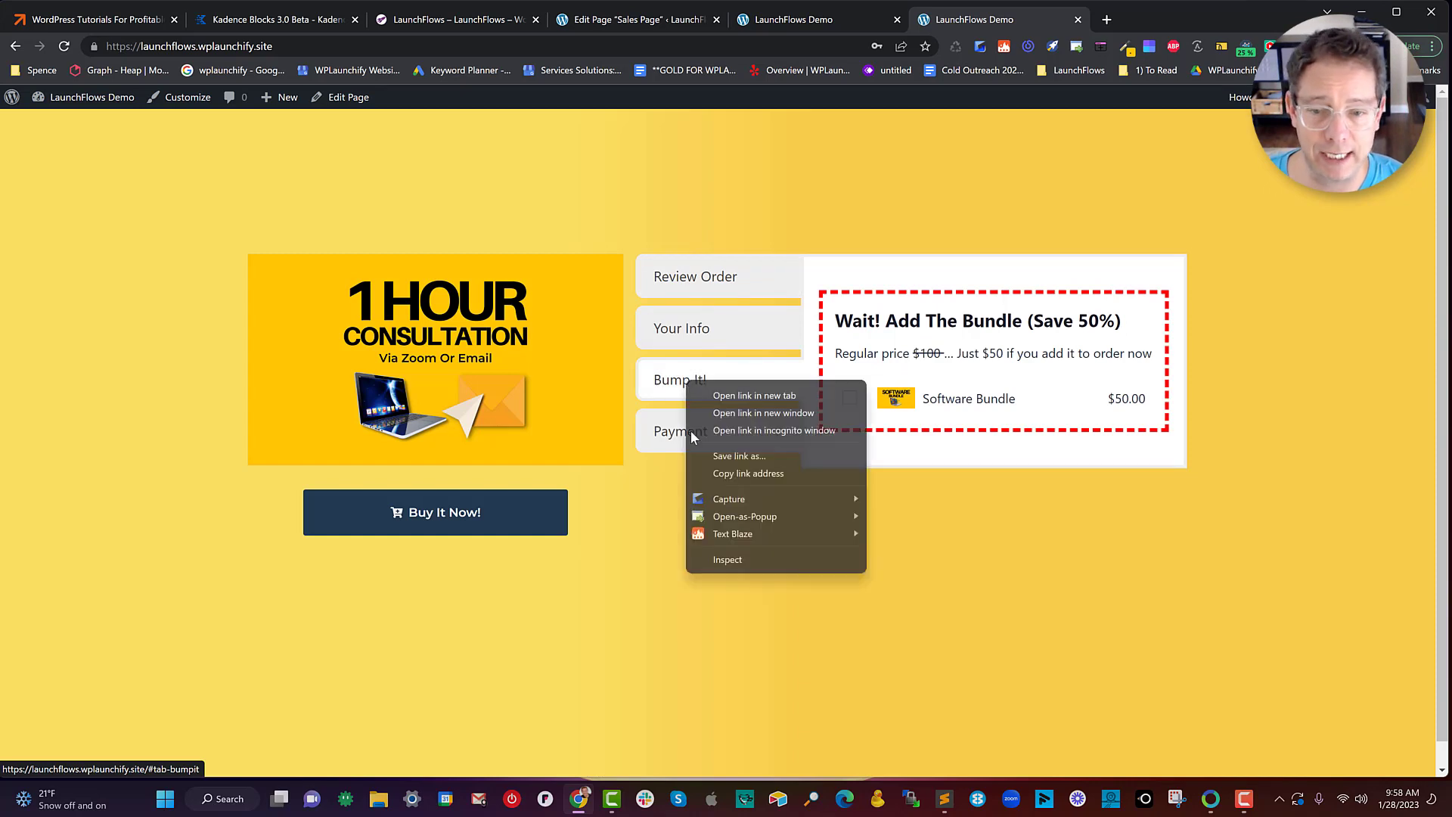
click(730, 474)
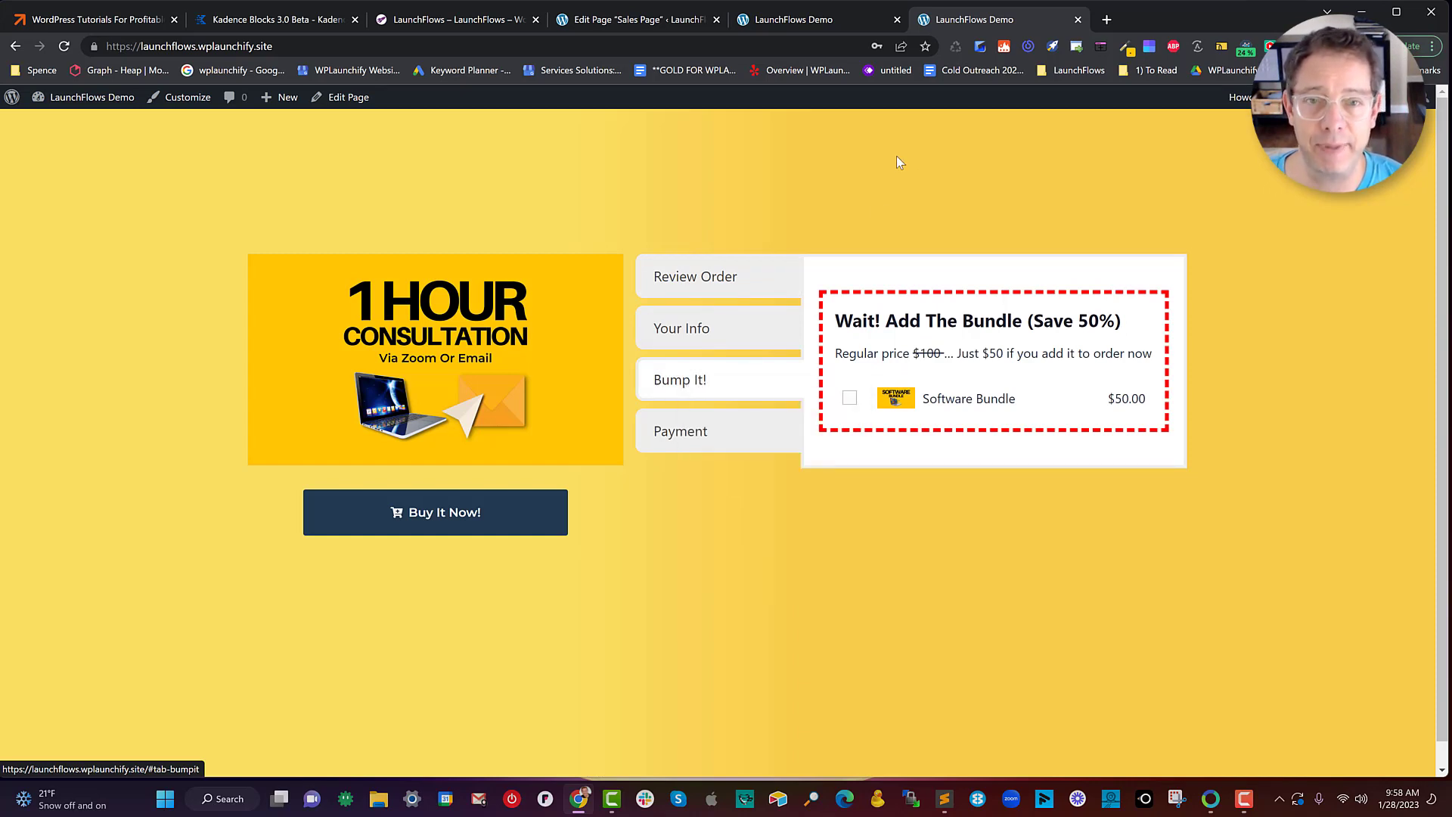
click(1105, 20)
key(ctrl+v)
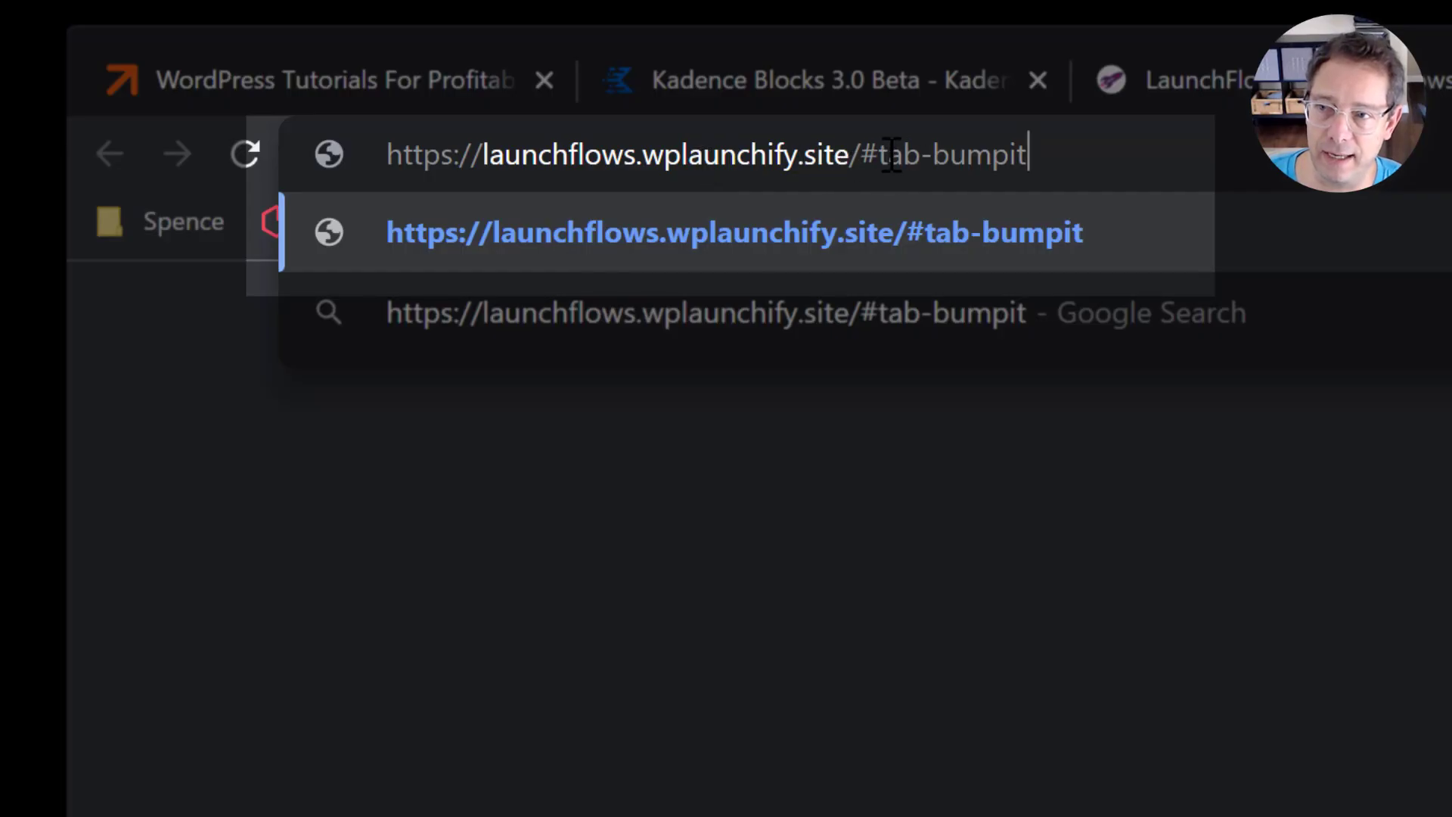
drag(860, 155, 1060, 175)
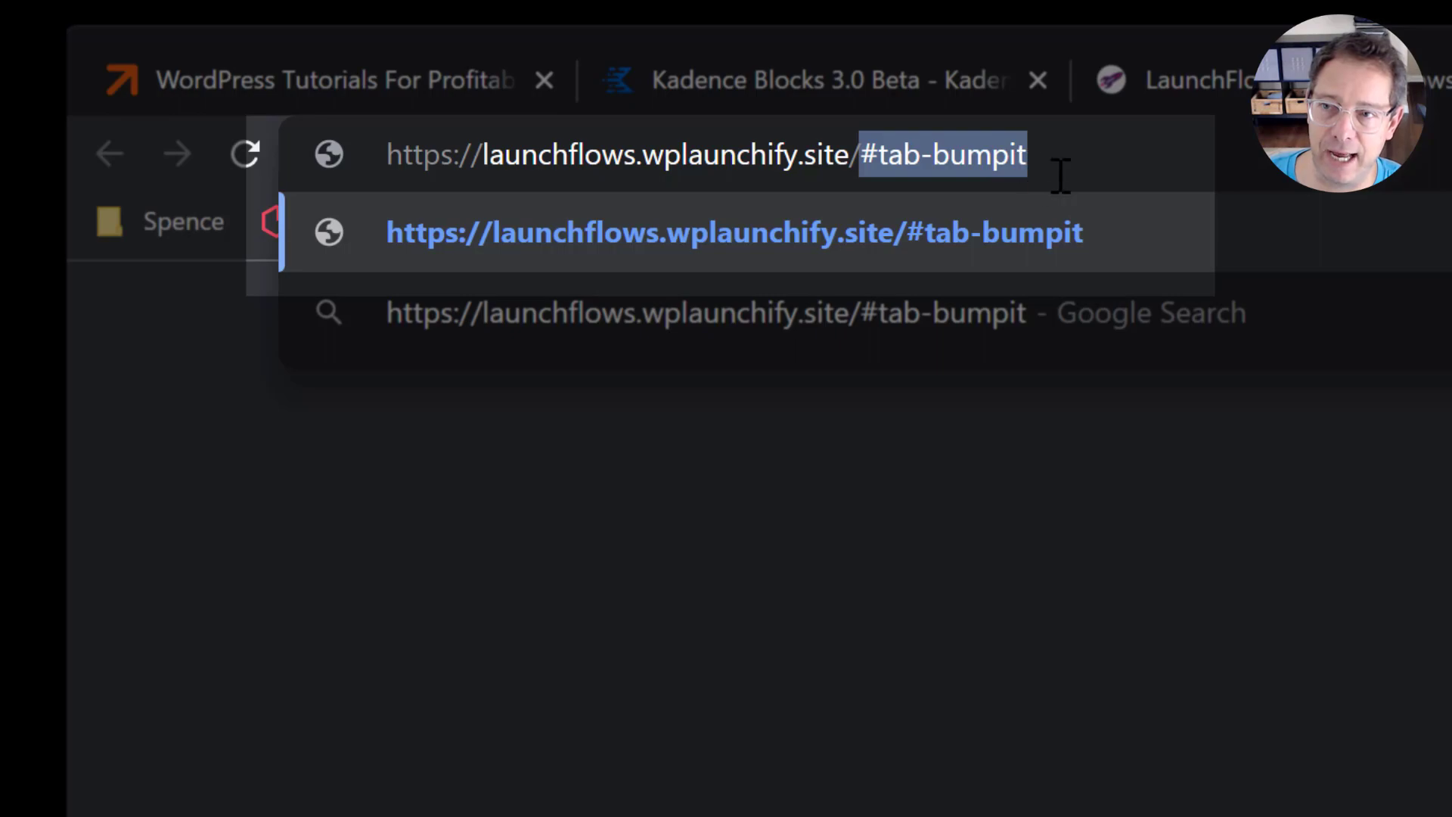
key(Return)
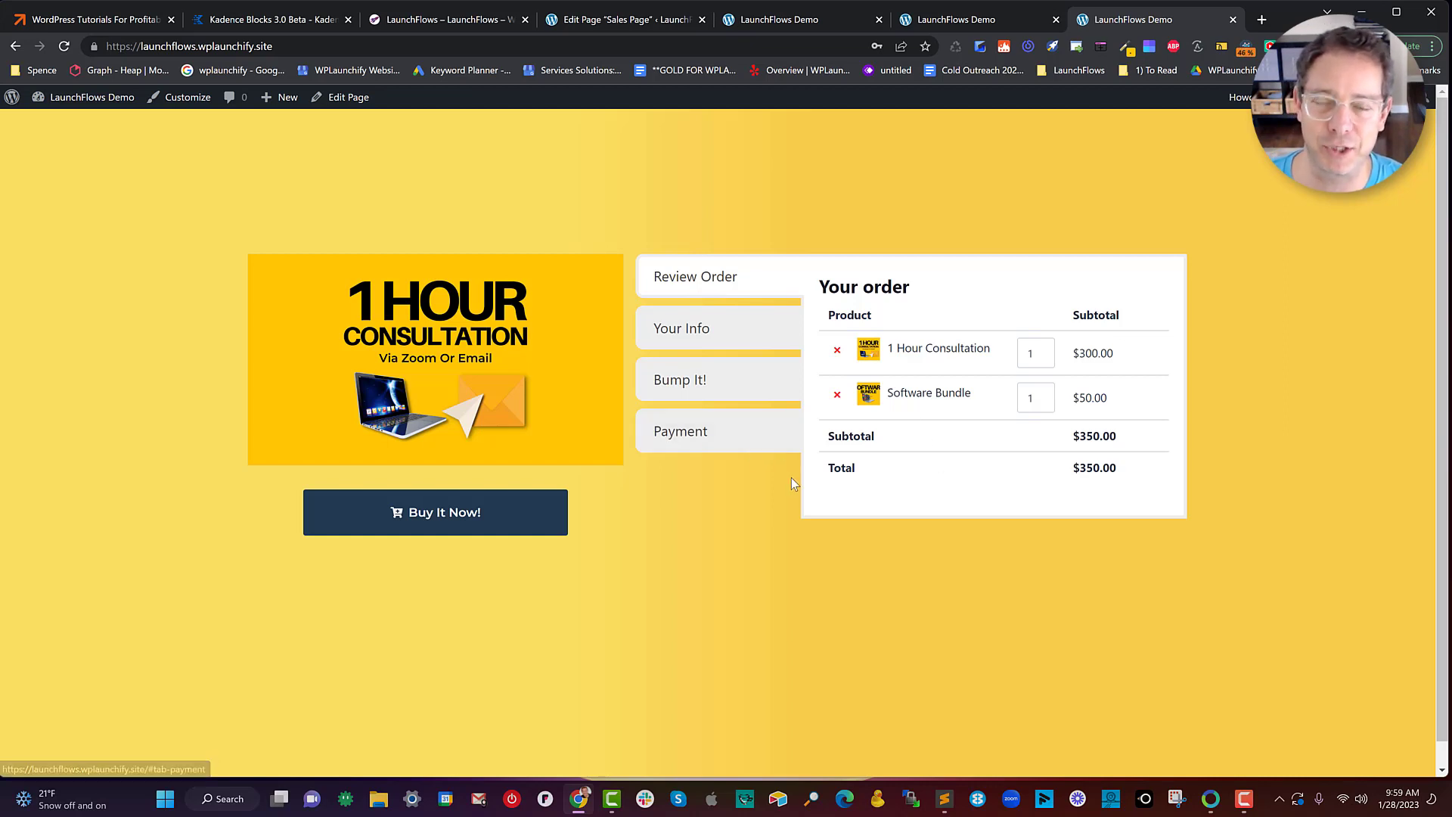
Step: Switch to the open Thank You page to view the order details and bundle download link
click(678, 22)
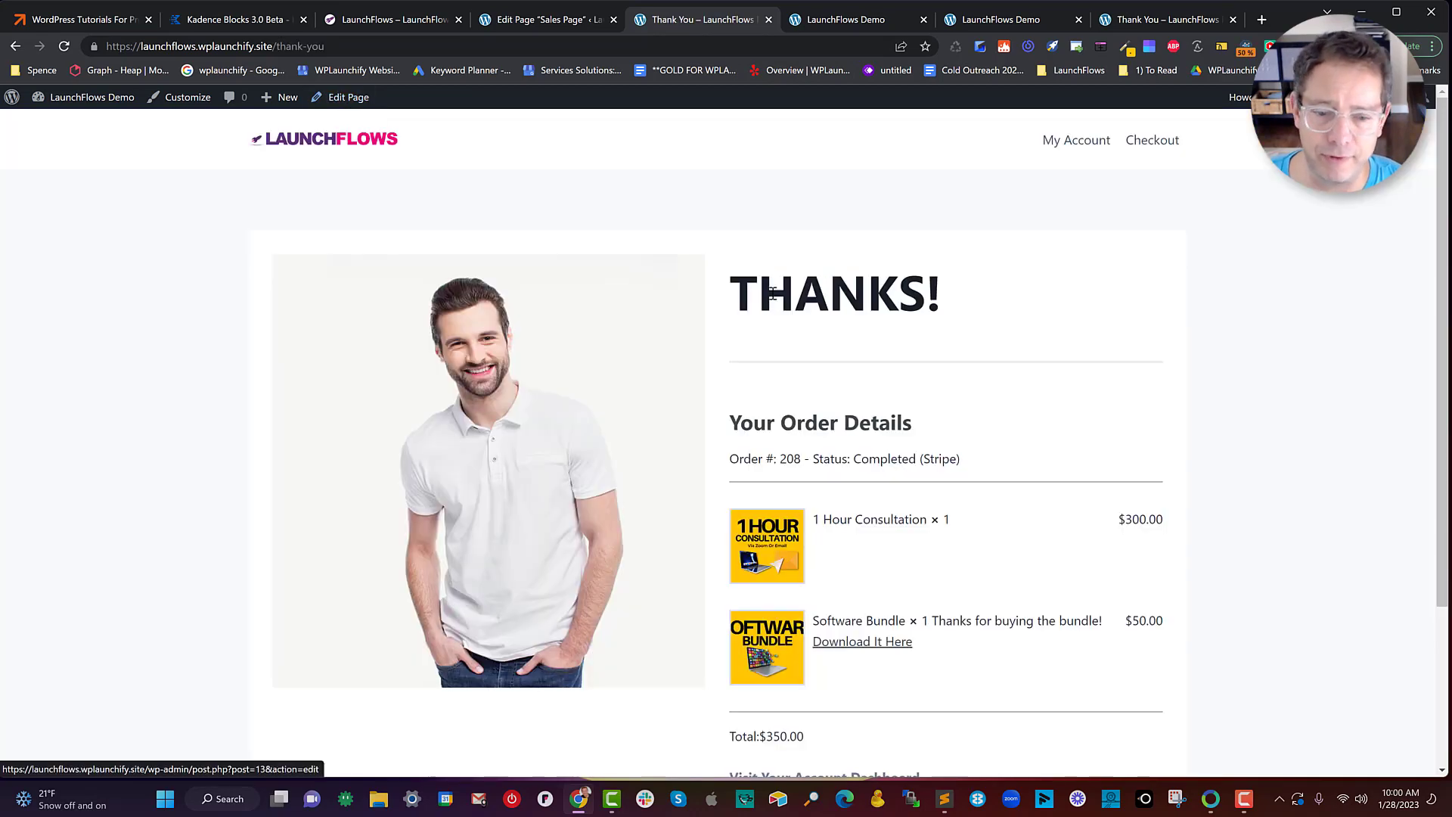
Step: Open the Thank You page for editing and display its page settings, including page layout and content style
scroll(782, 363, down, 3)
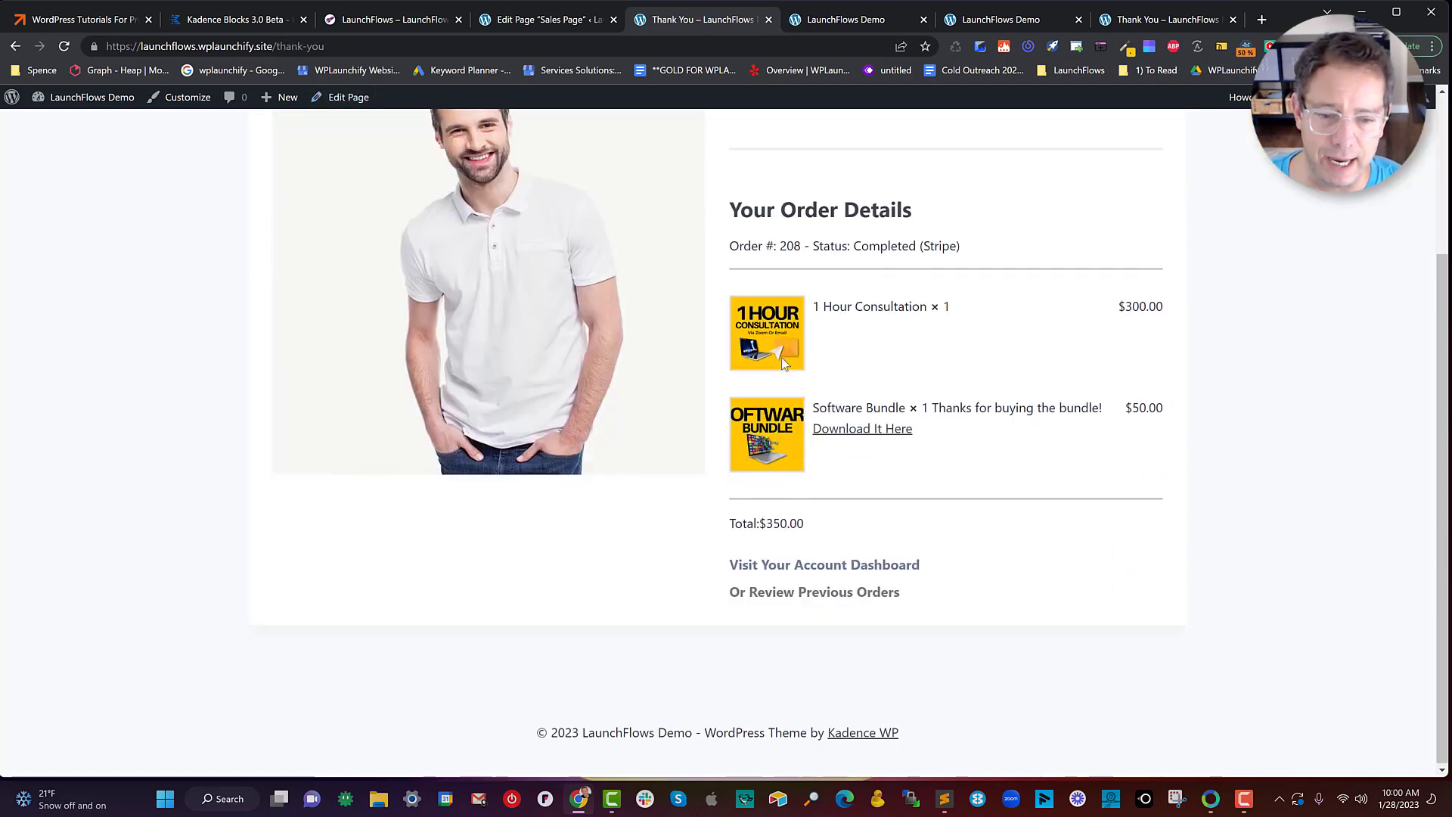
click(344, 97)
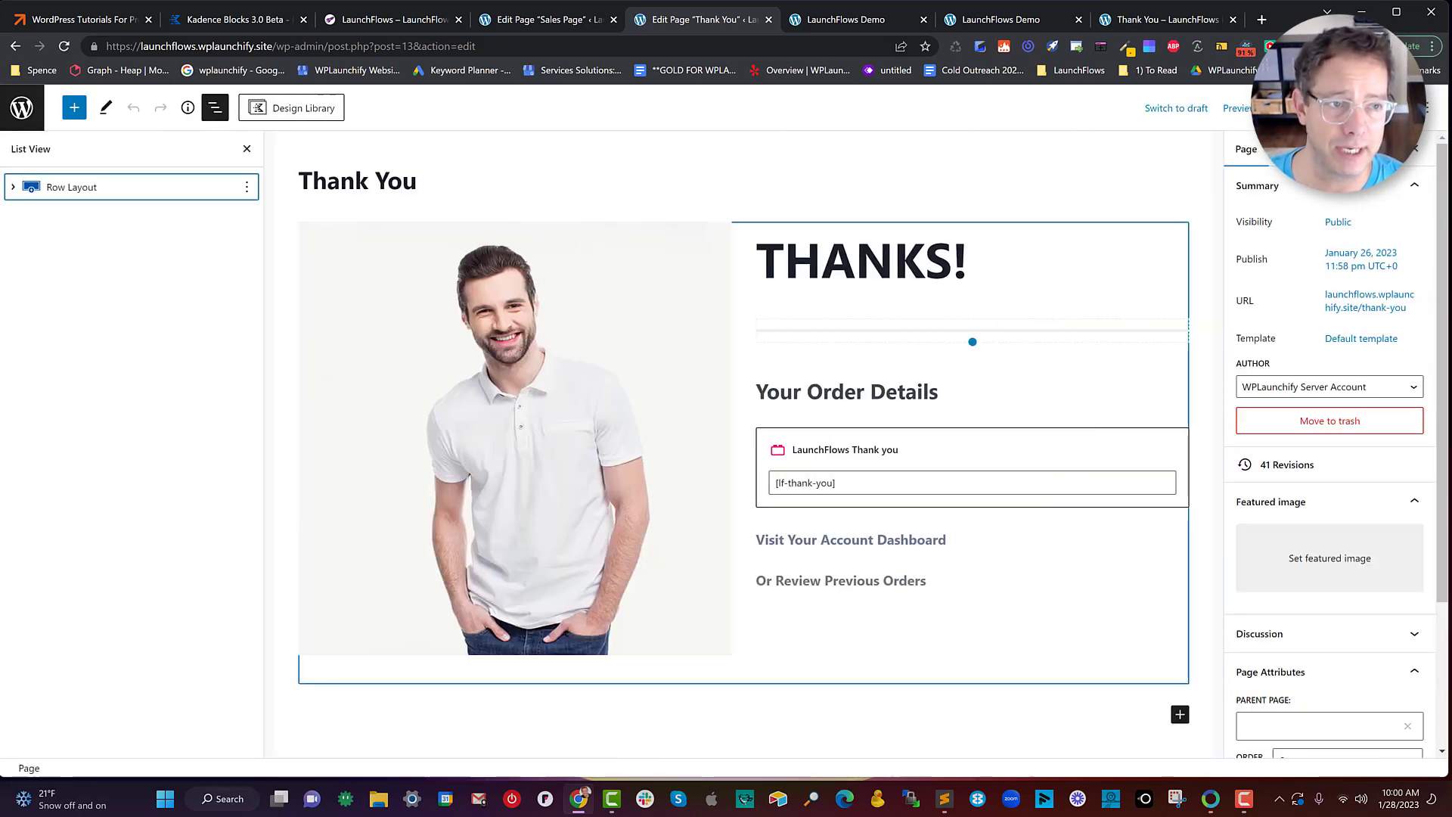
click(1394, 108)
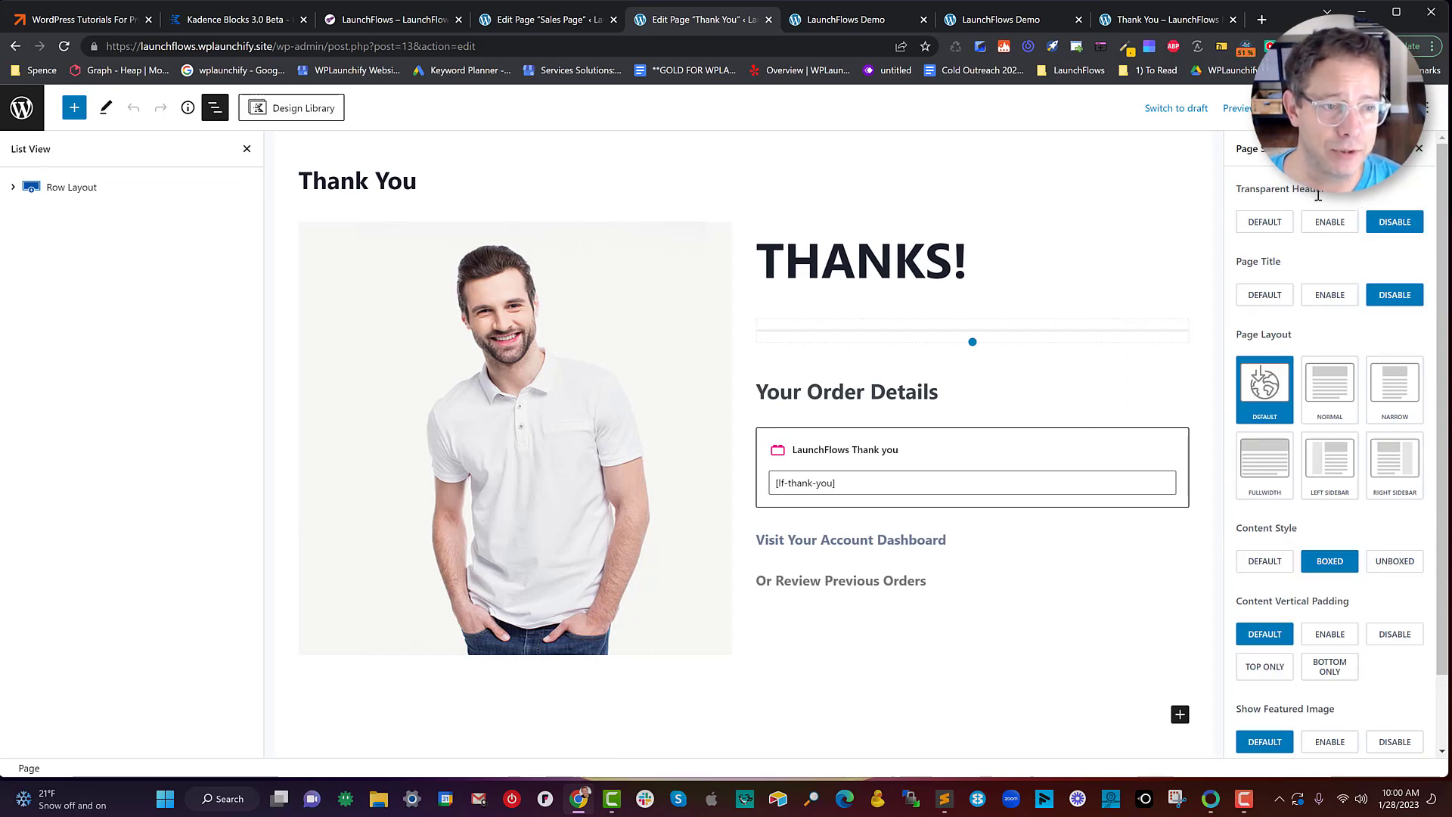
scroll(1325, 230, down, 2)
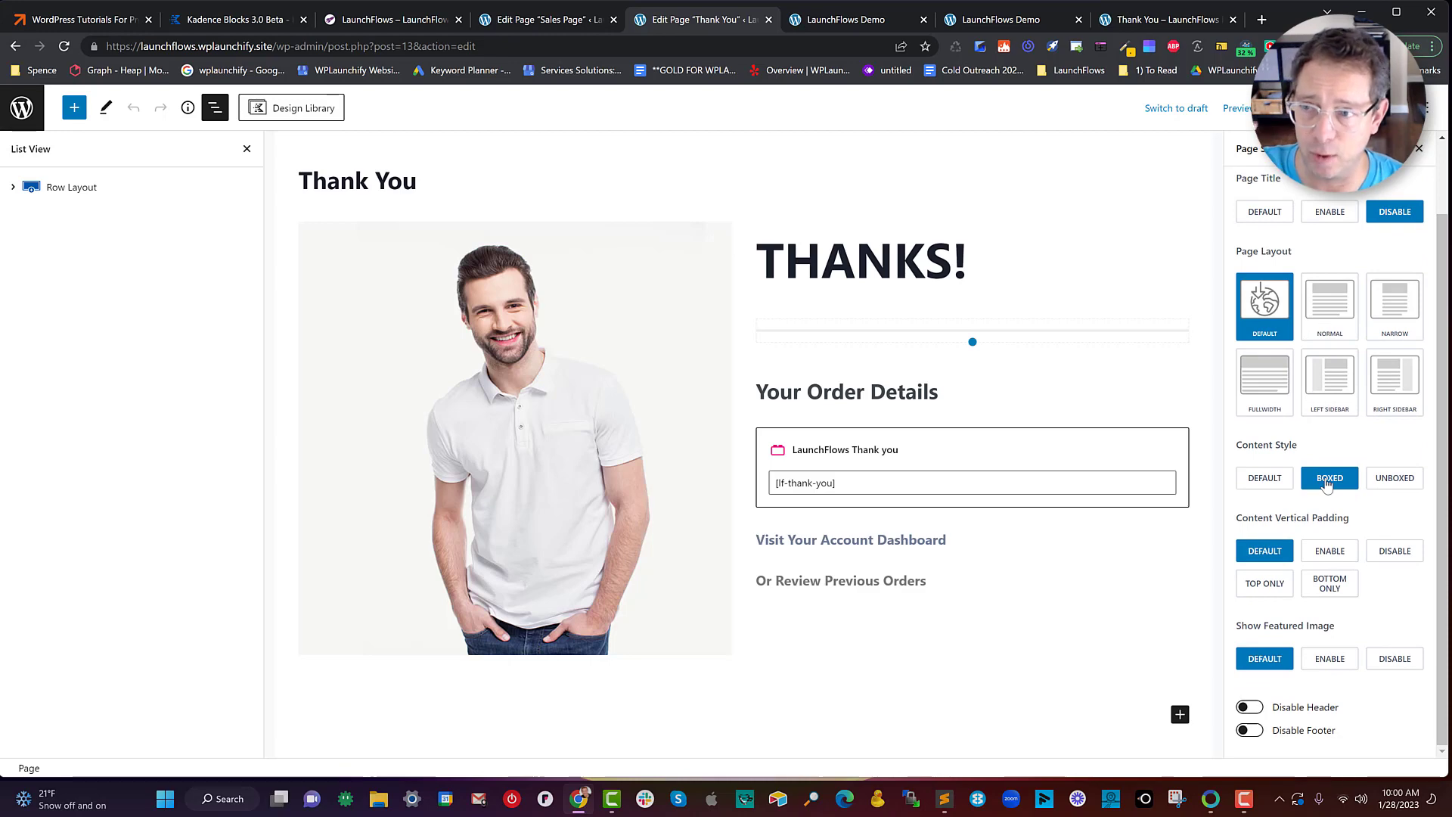
Step: Expand the Row Layout and both of its sections in the block outline, and display the row's column layout settings
click(16, 191)
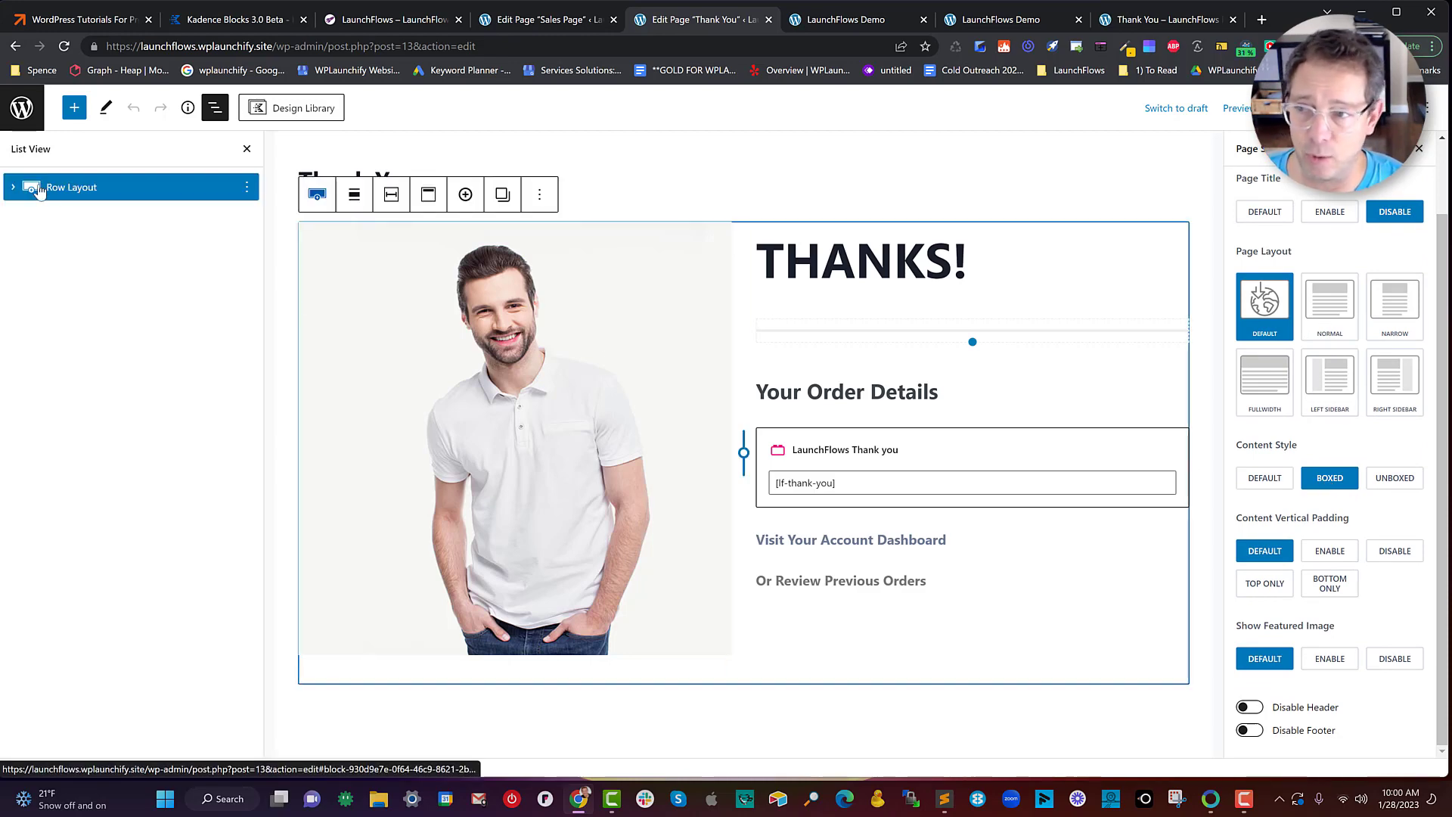
click(13, 189)
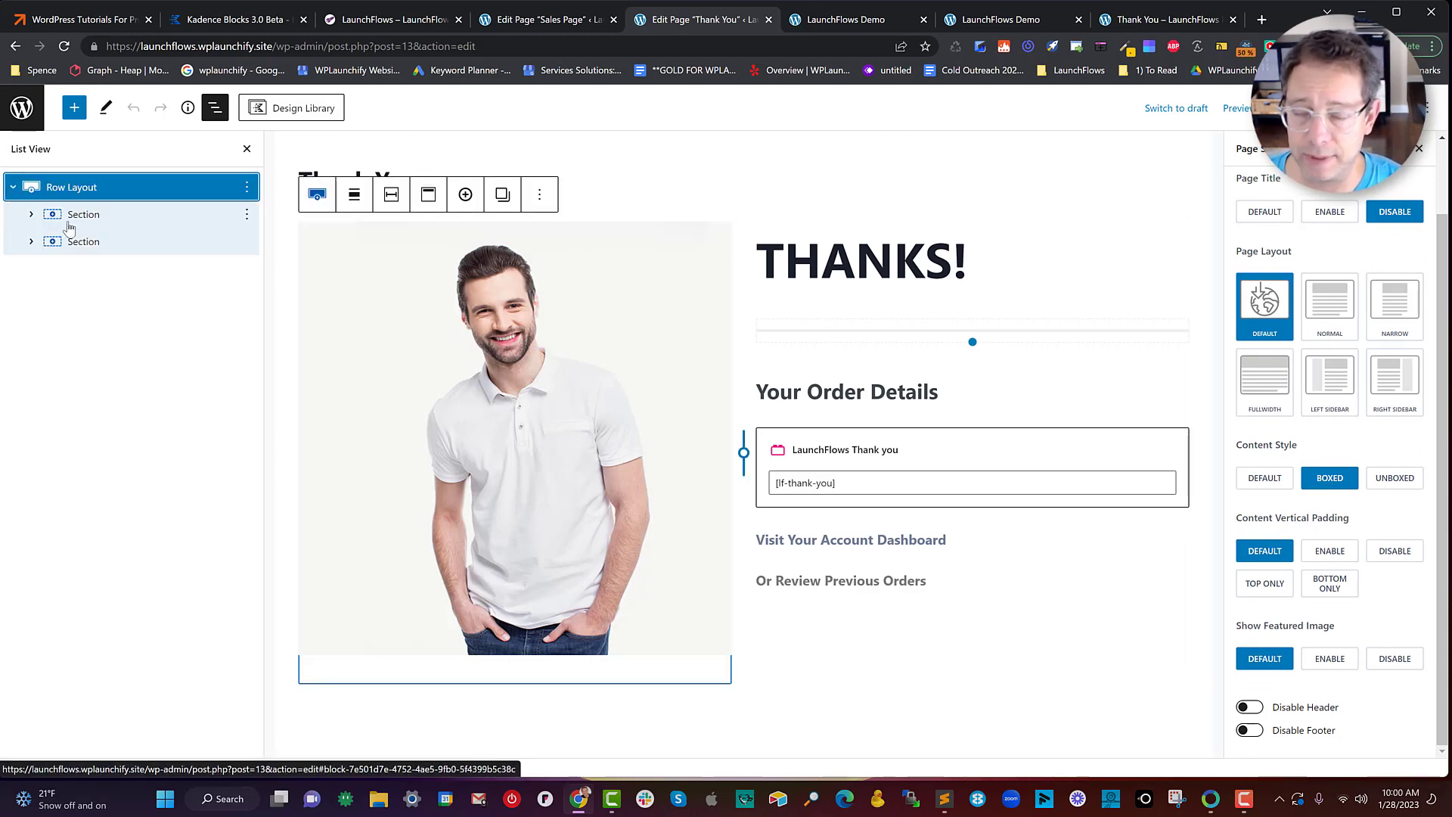
click(1336, 108)
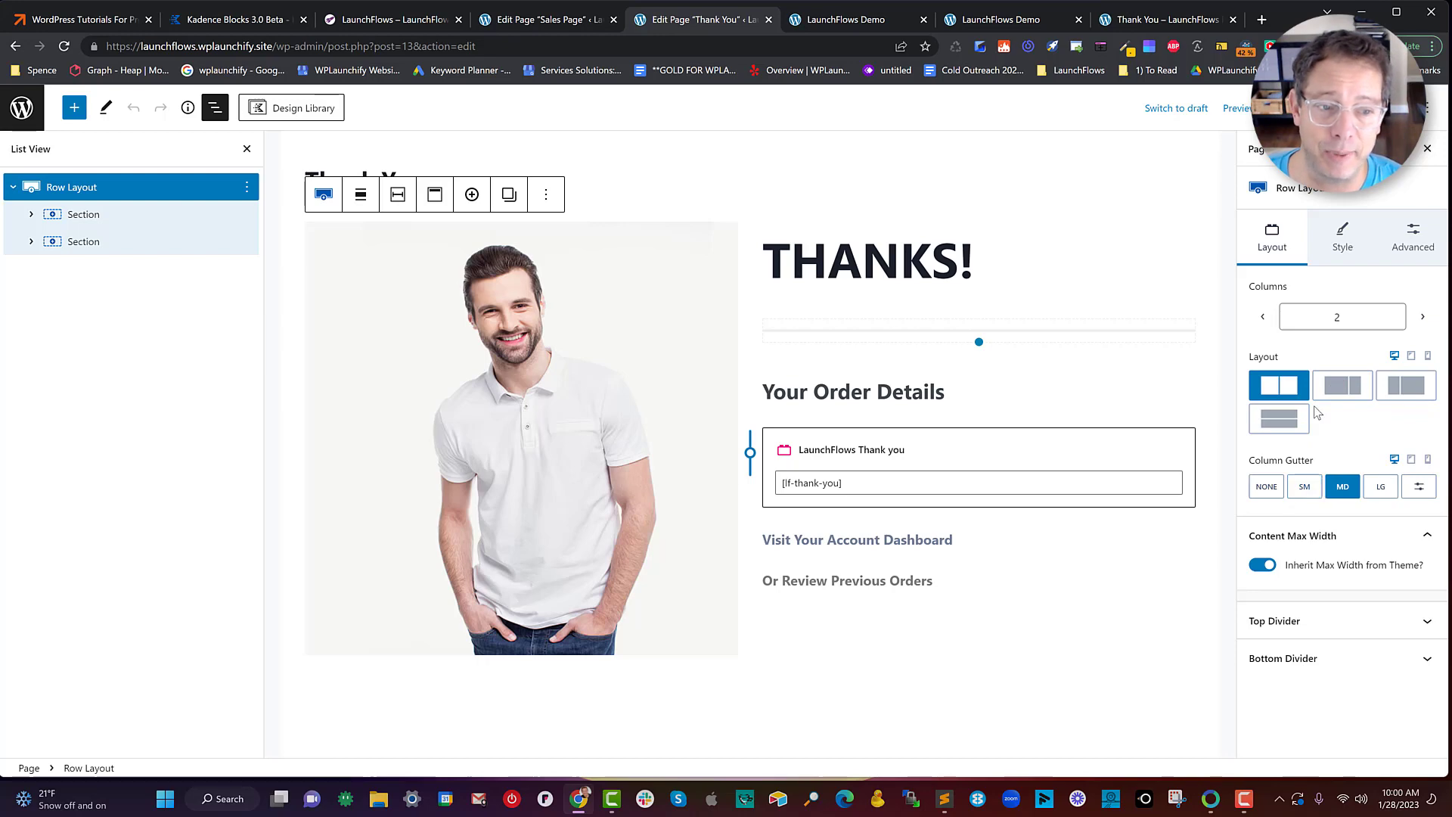
click(31, 214)
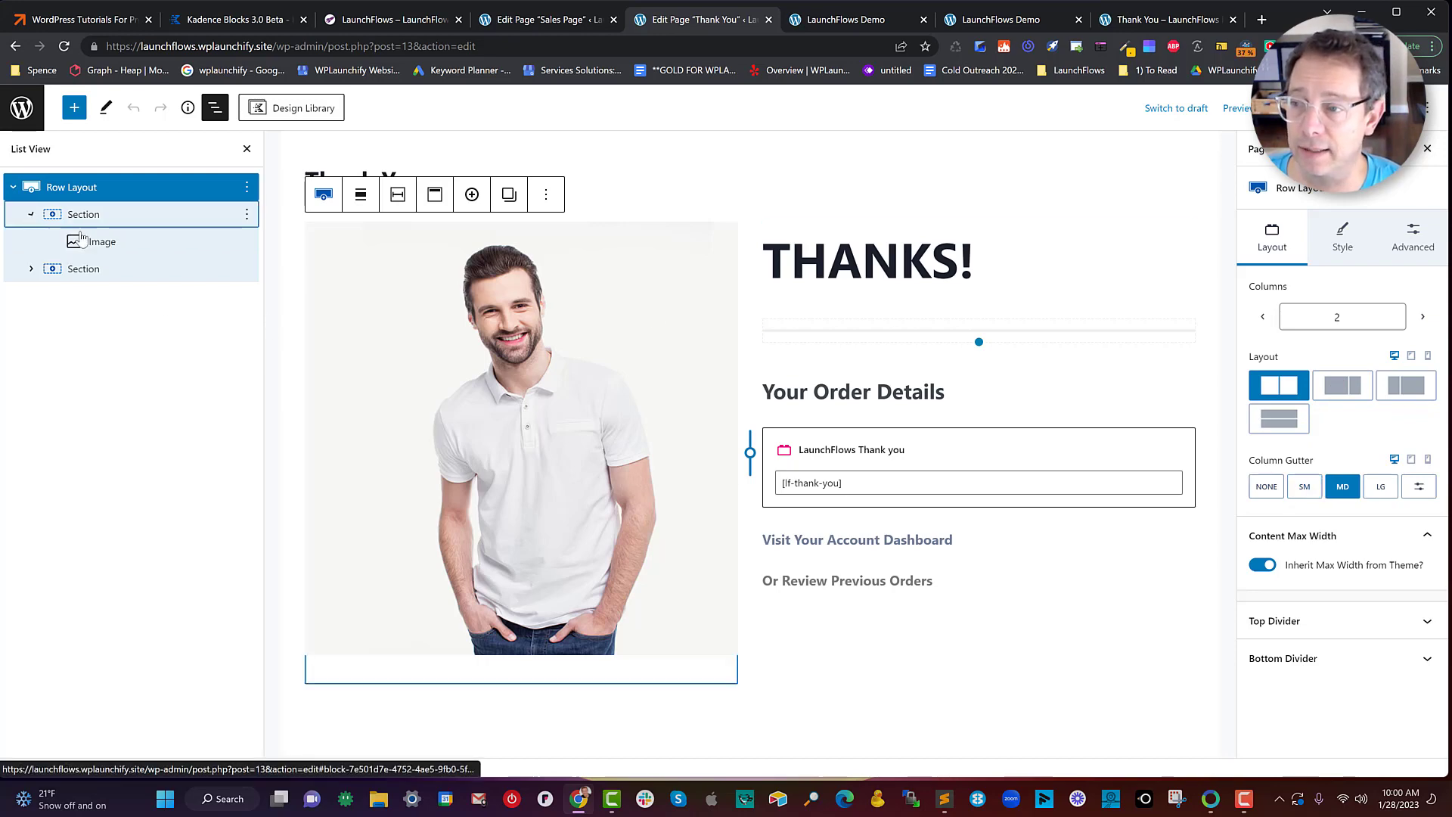
click(32, 268)
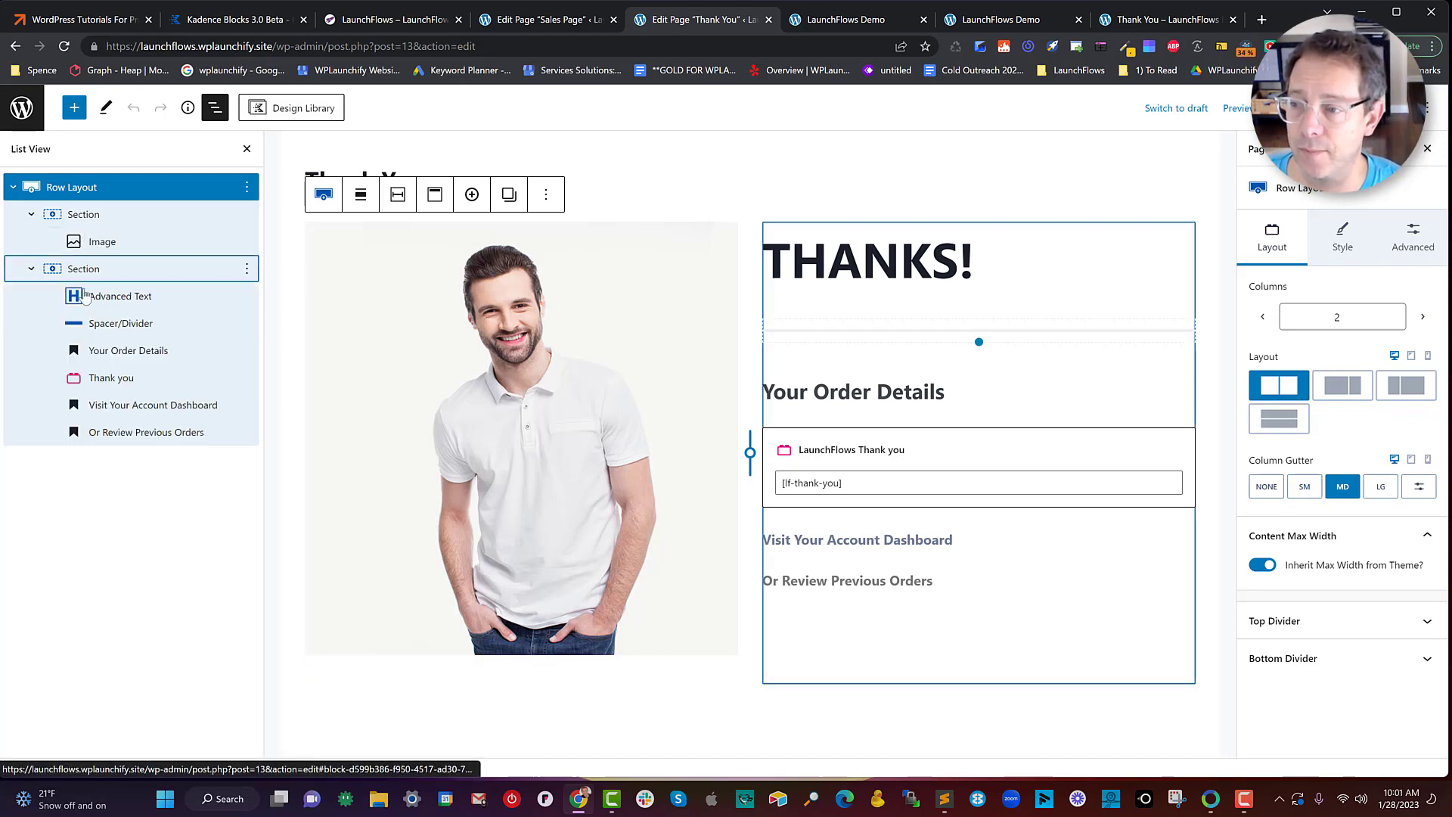
Step: Inspect the THANKS! heading's font size as a custom pixel value and return to the preset sizes
click(106, 300)
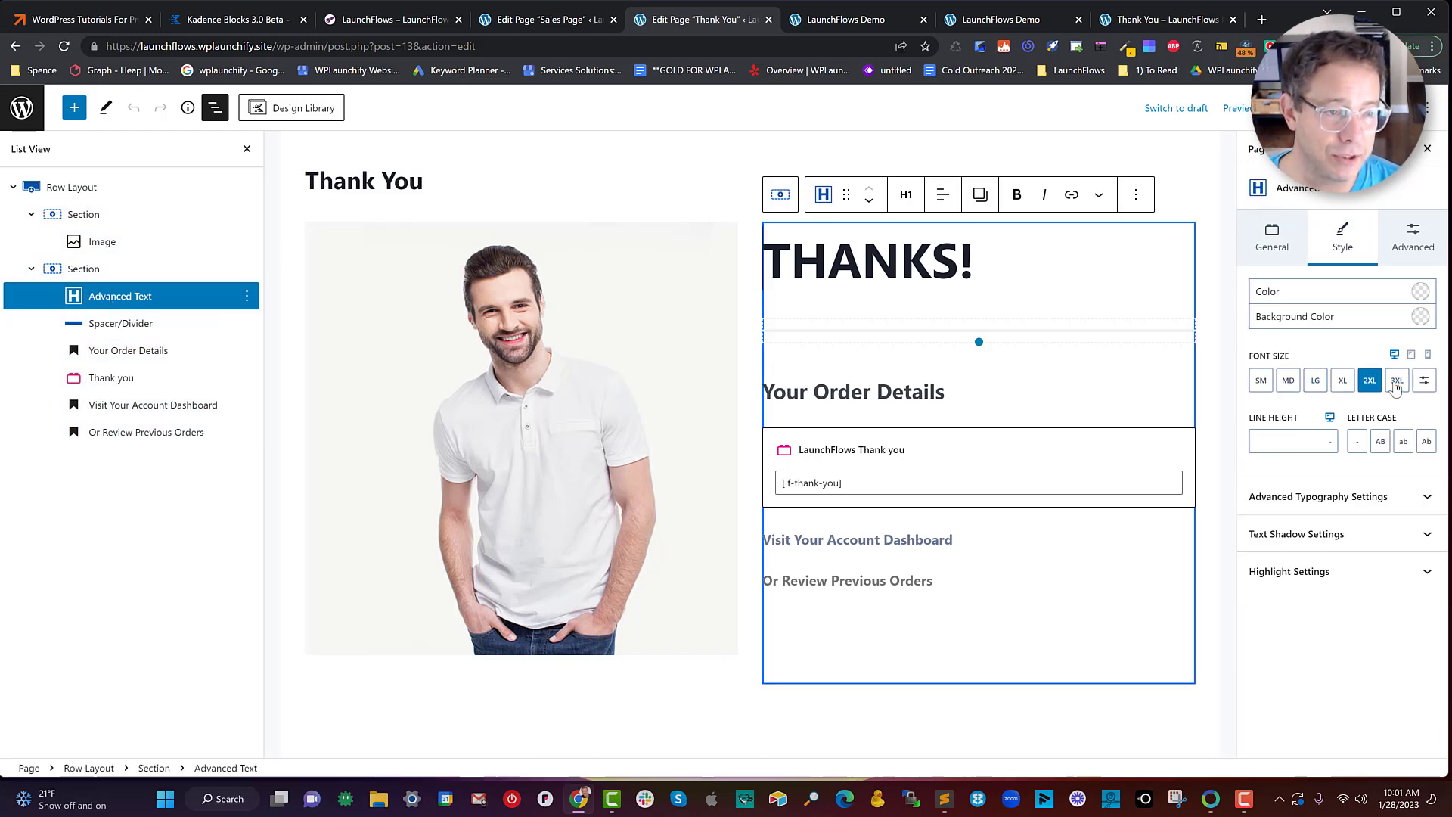
click(1424, 383)
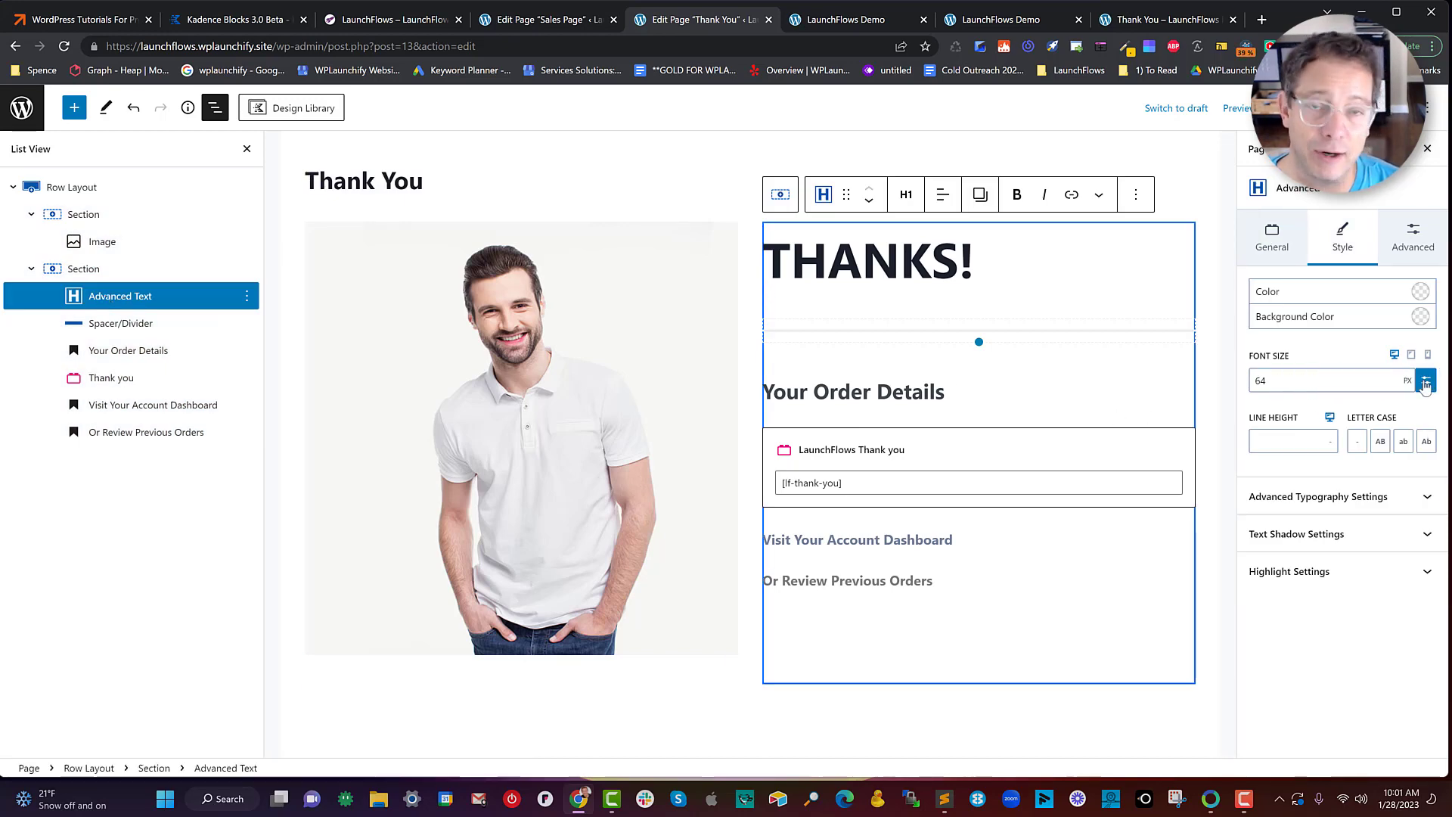
click(1425, 385)
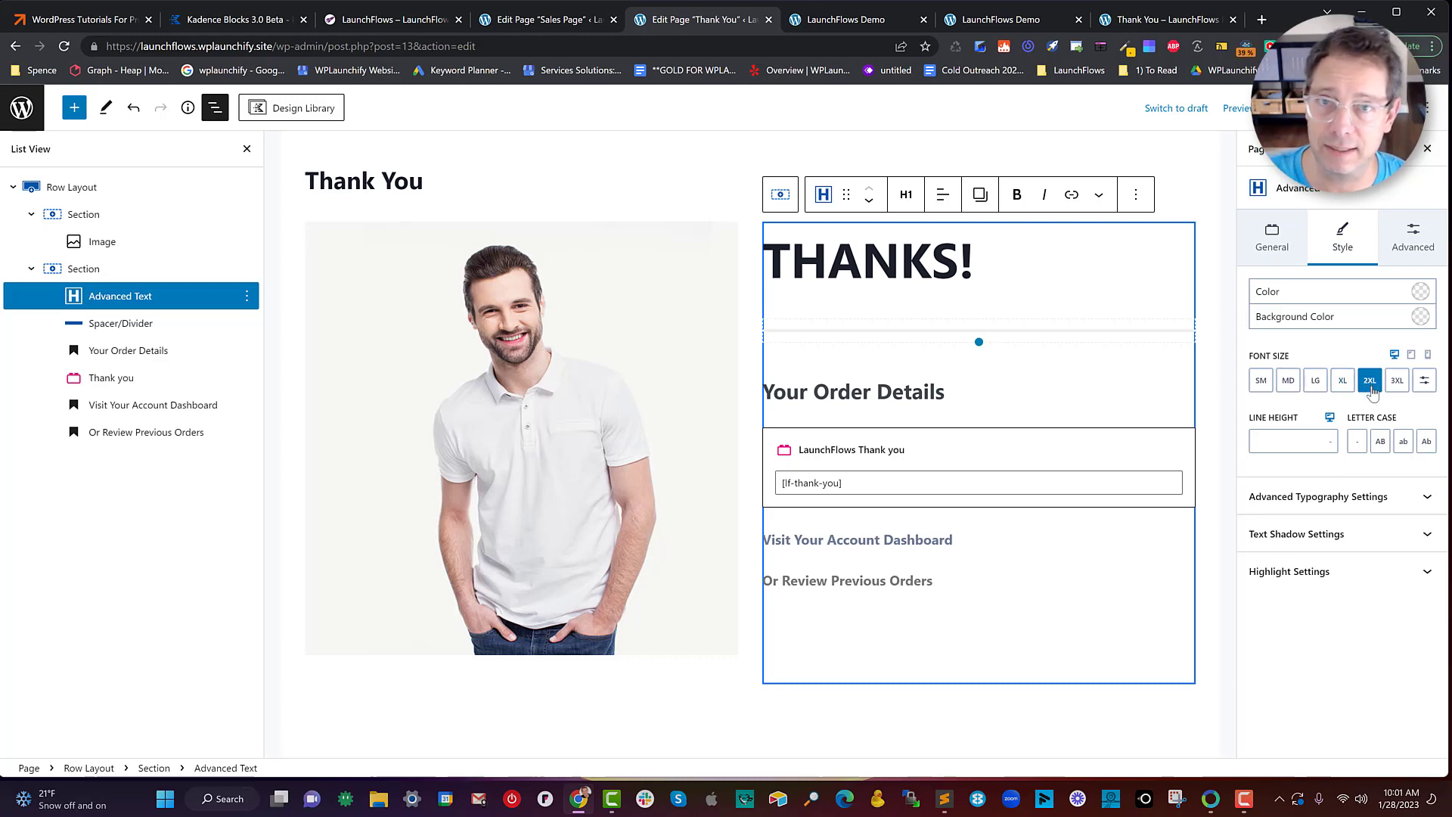
mouse_move(976, 368)
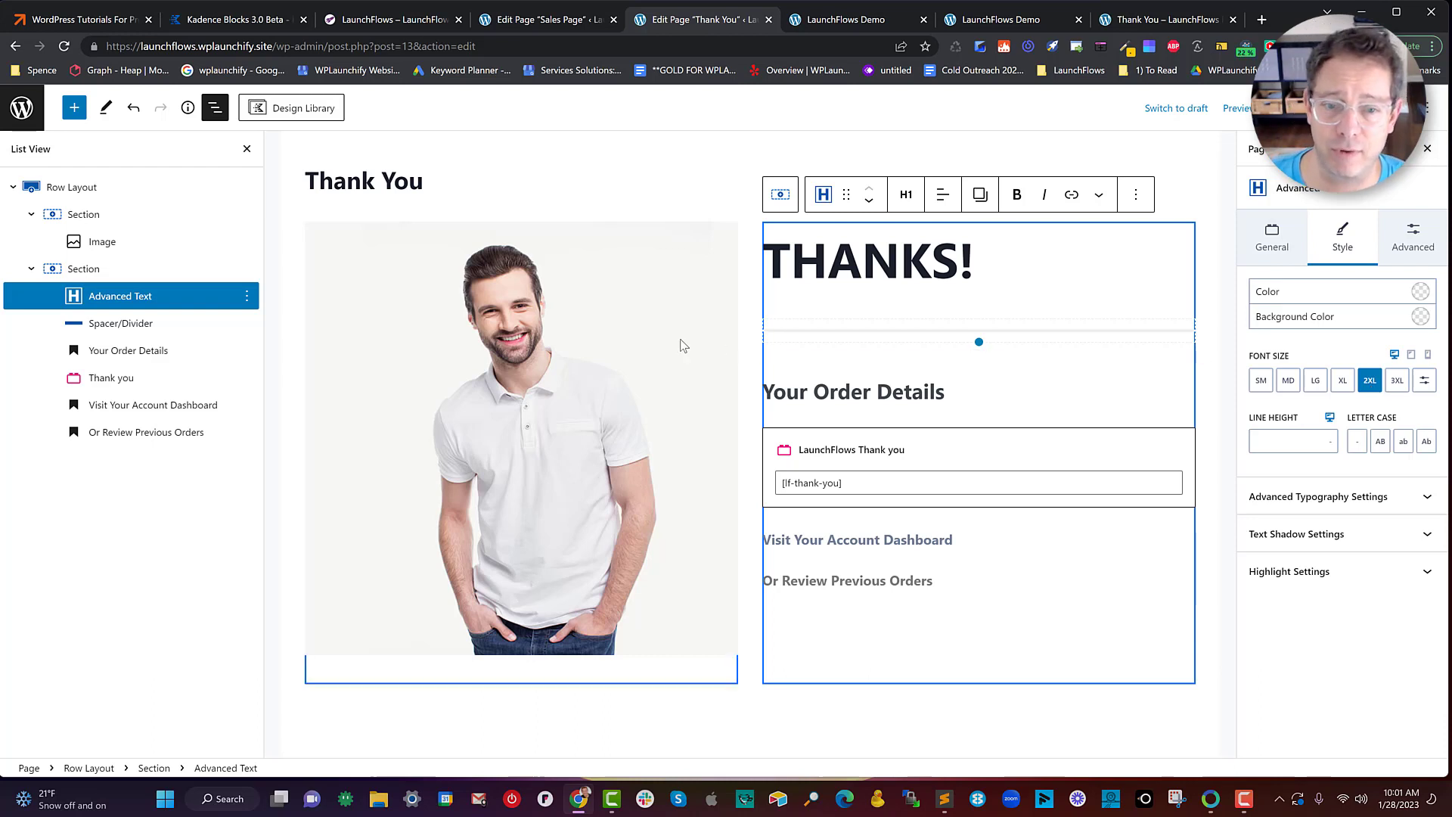
Step: Resize the row's two columns, trying a 65%/35% split before settling on an image column slightly wider than the text column
click(67, 215)
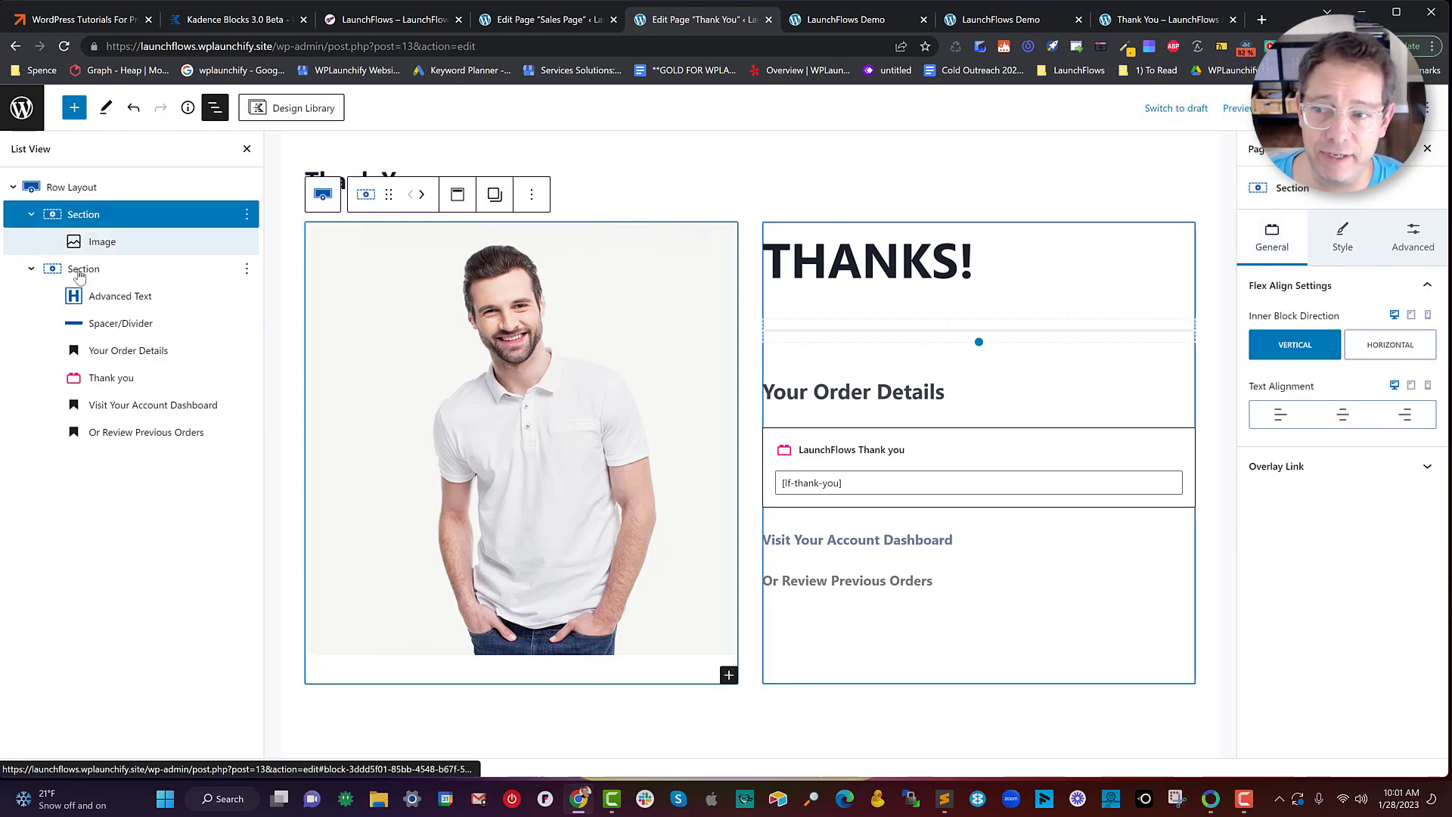
mouse_move(747, 263)
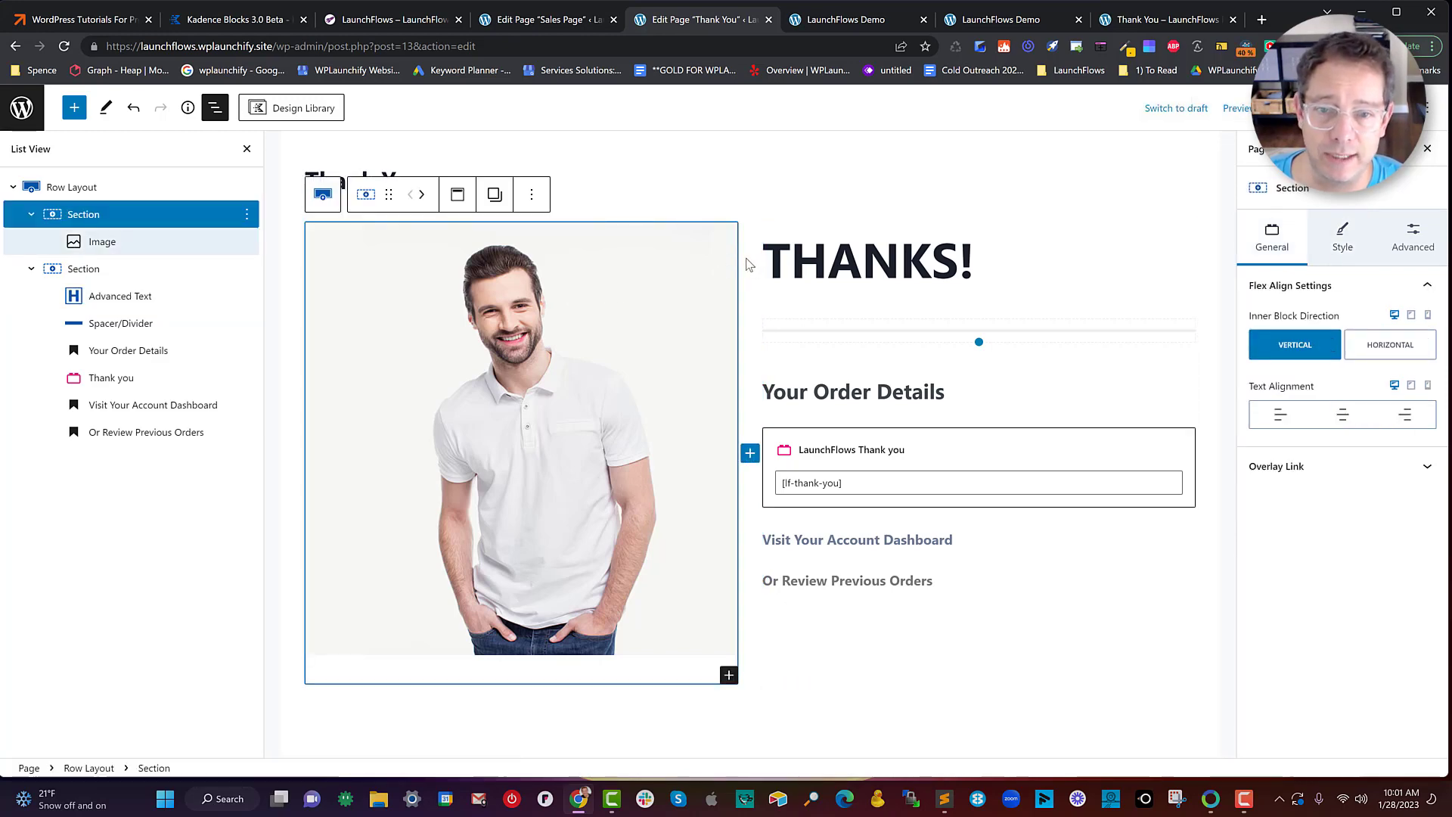
click(99, 193)
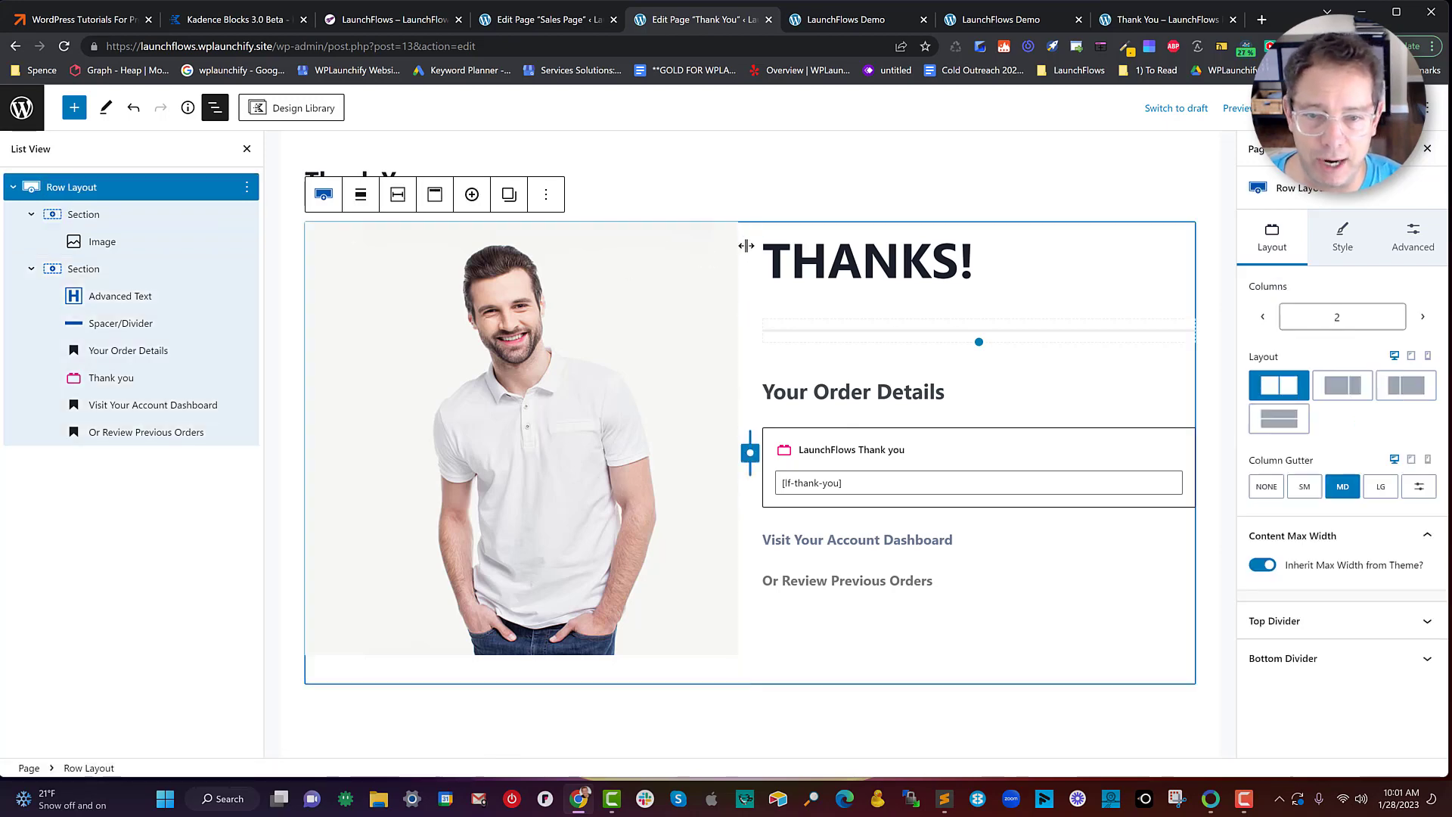
mouse_move(747, 247)
drag(713, 250, 894, 262)
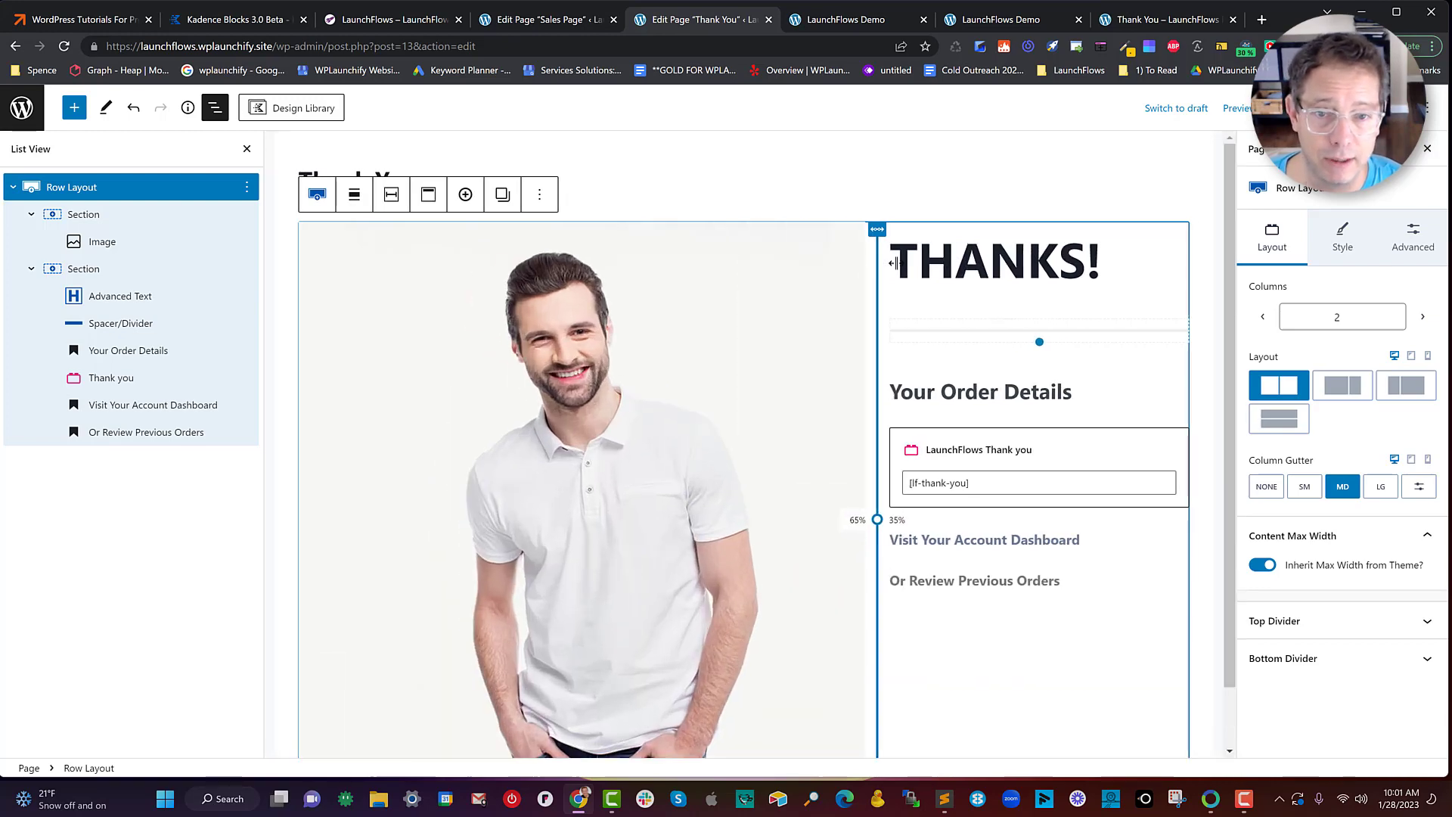
drag(674, 267, 792, 269)
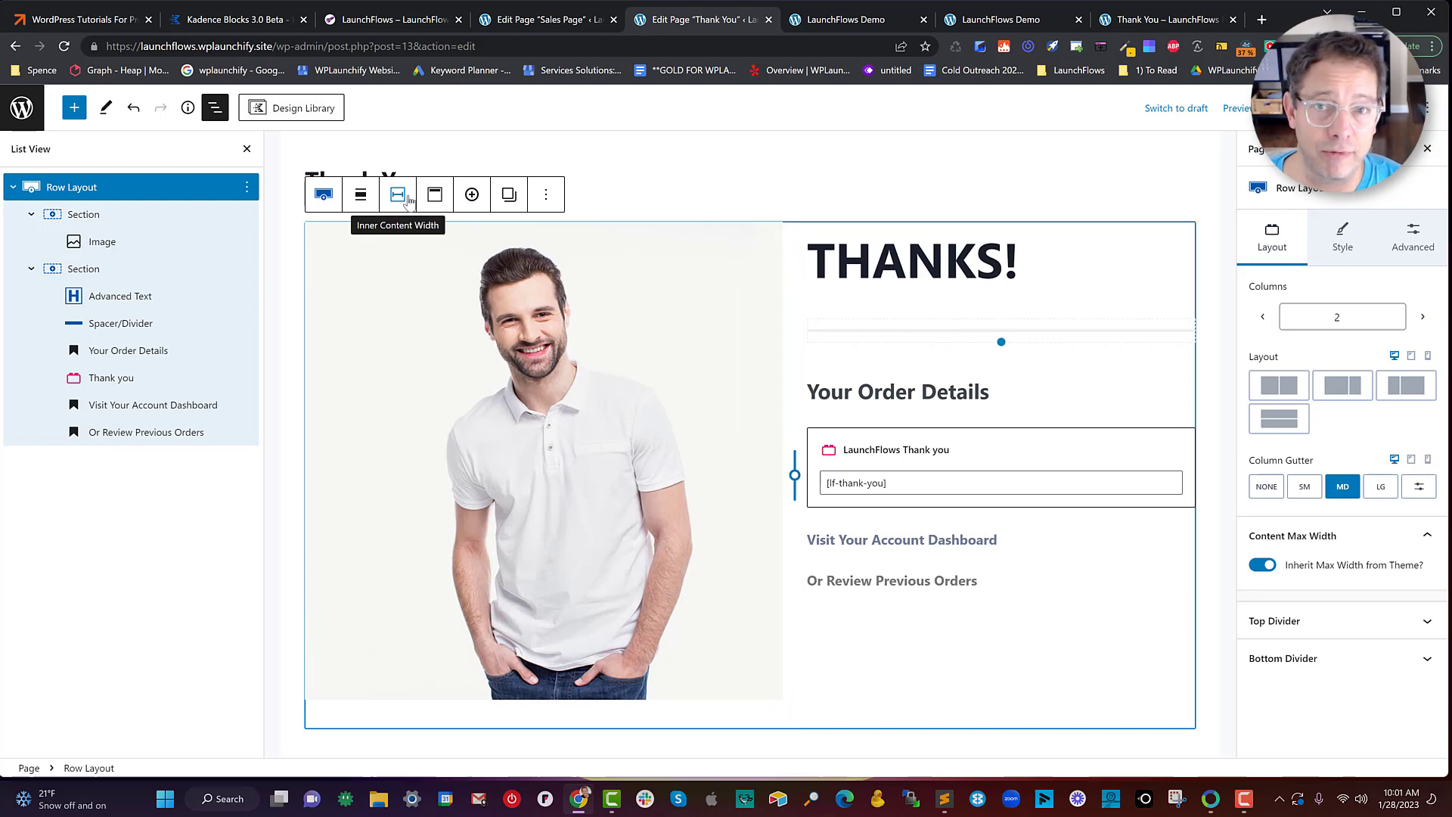
Step: View the row's vertical alignment options and inspect the Image, THANKS! heading and LaunchFlows Thank you blocks
click(435, 198)
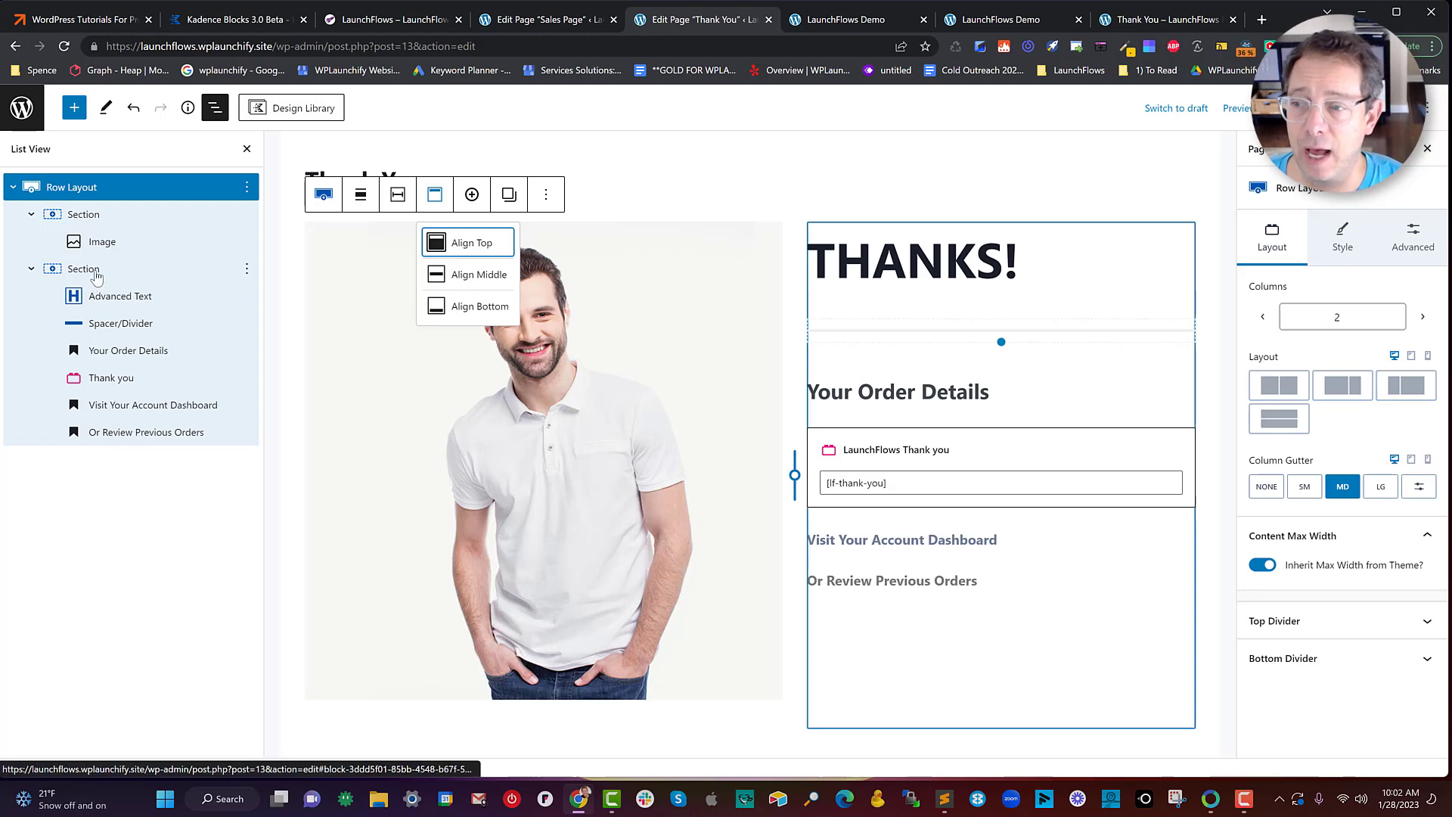
click(102, 243)
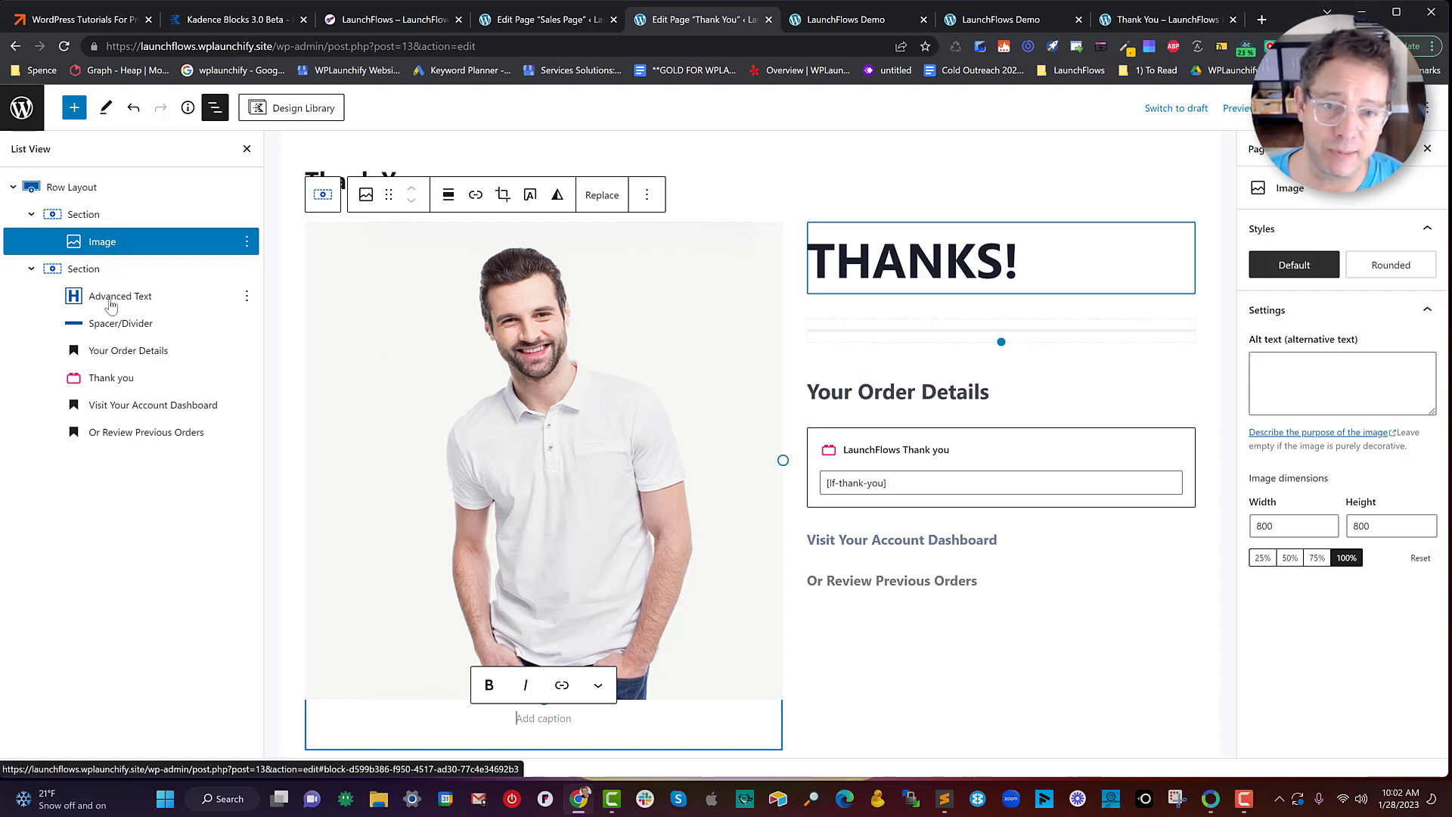
click(1004, 265)
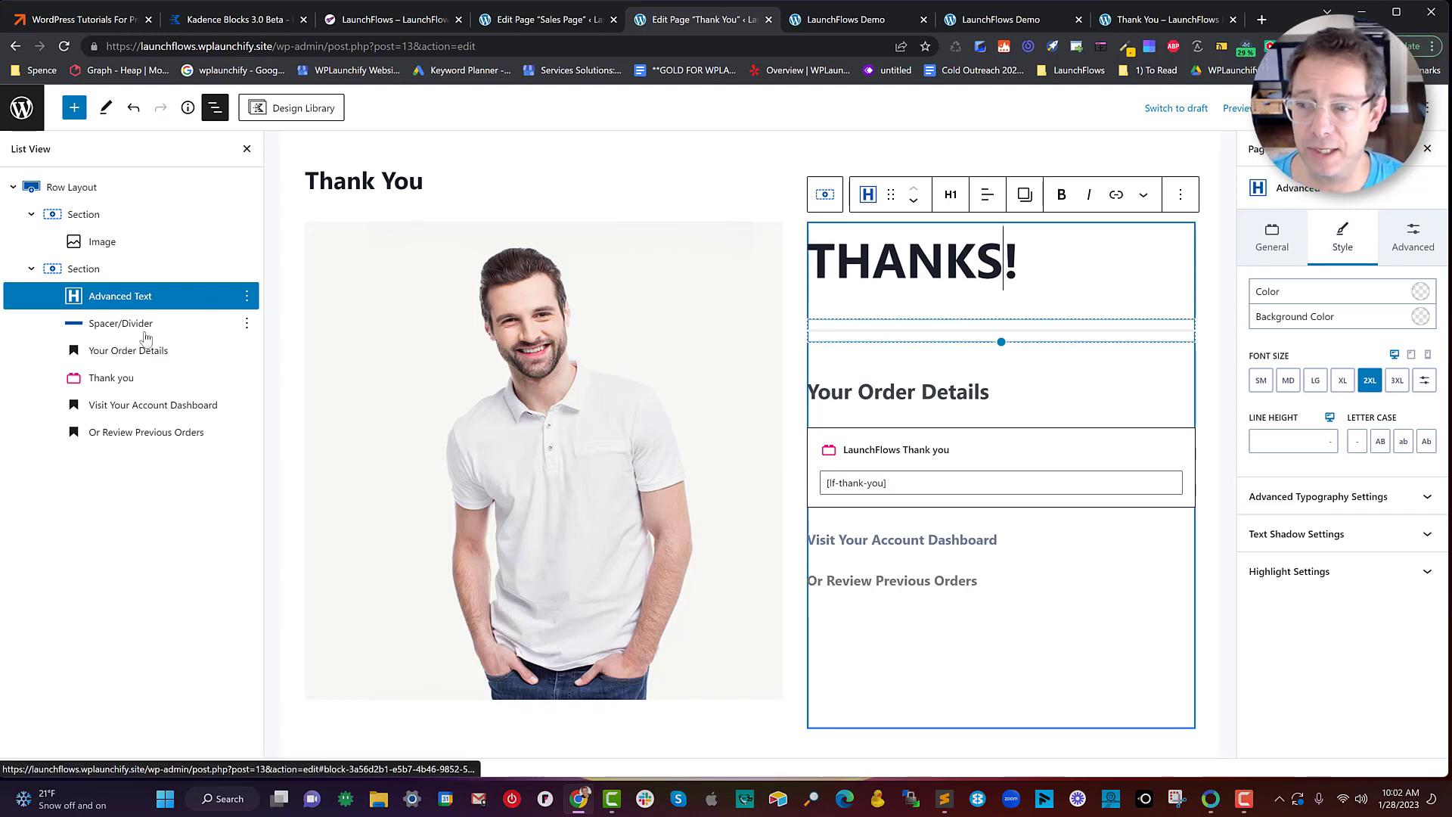
click(144, 387)
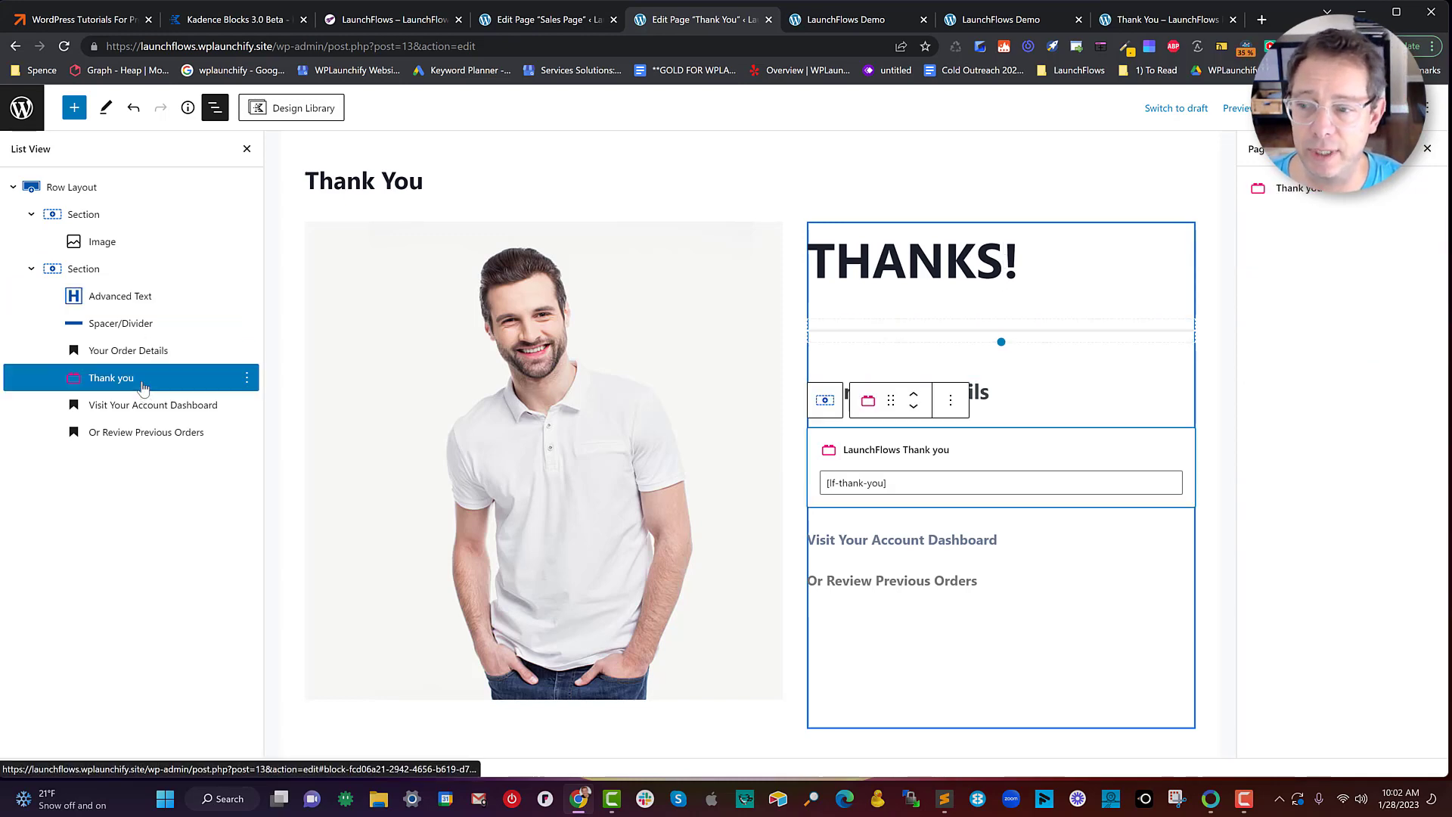